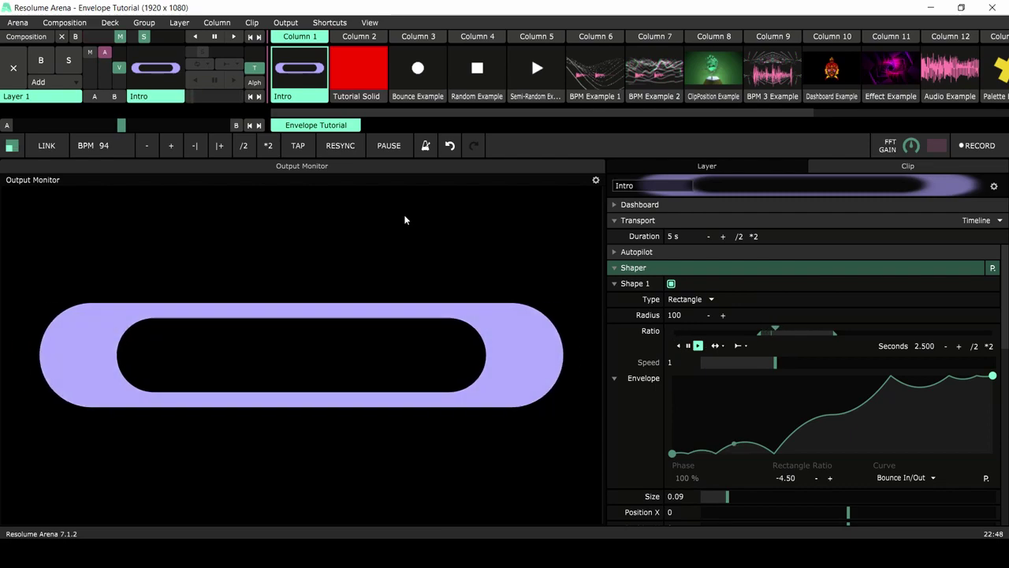
- Trigger the Tutorial Solid clip, expand its Color parameter and add an envelope to the Red channel
click(371, 75)
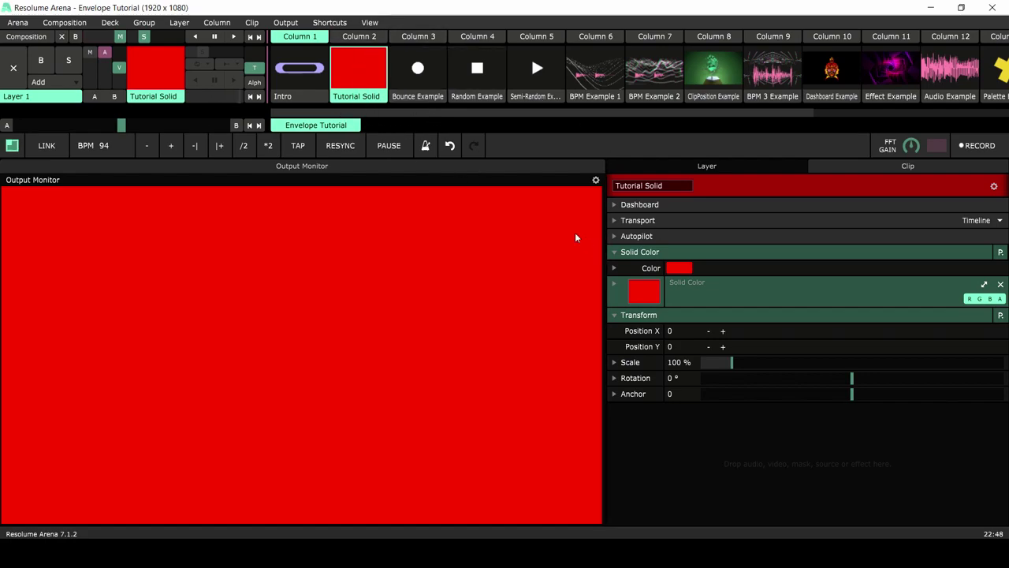
click(613, 268)
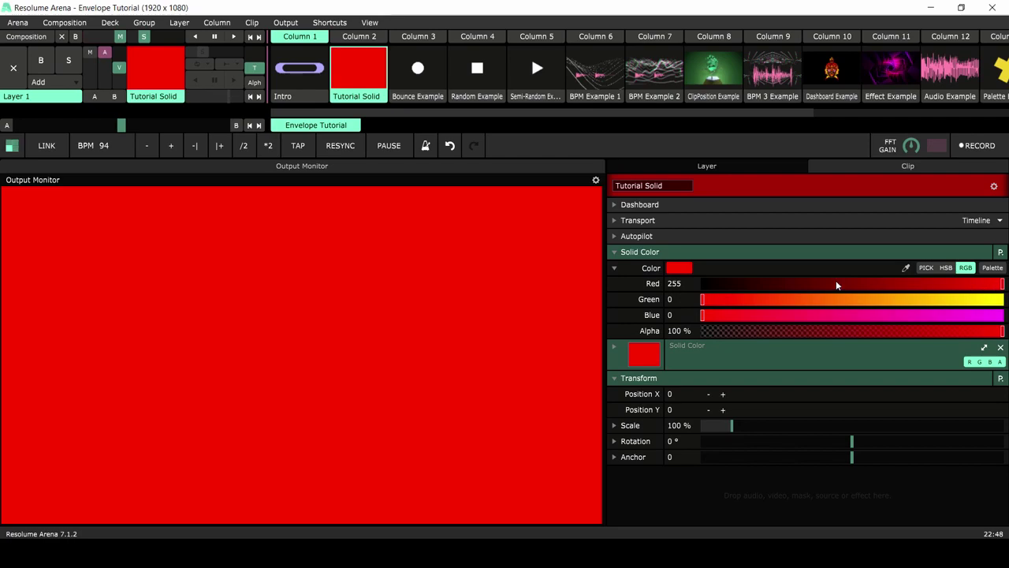
click(616, 284)
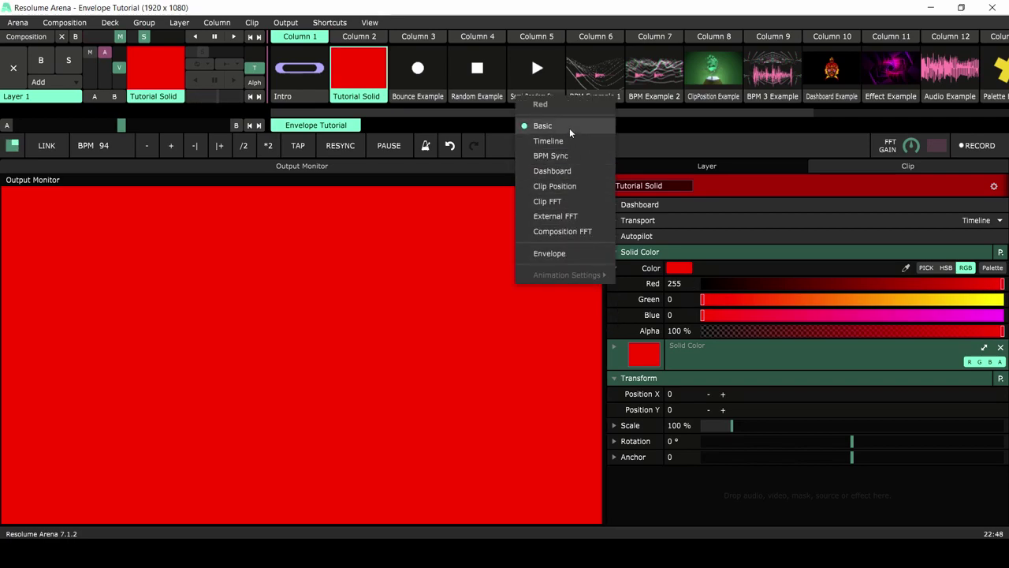
click(562, 253)
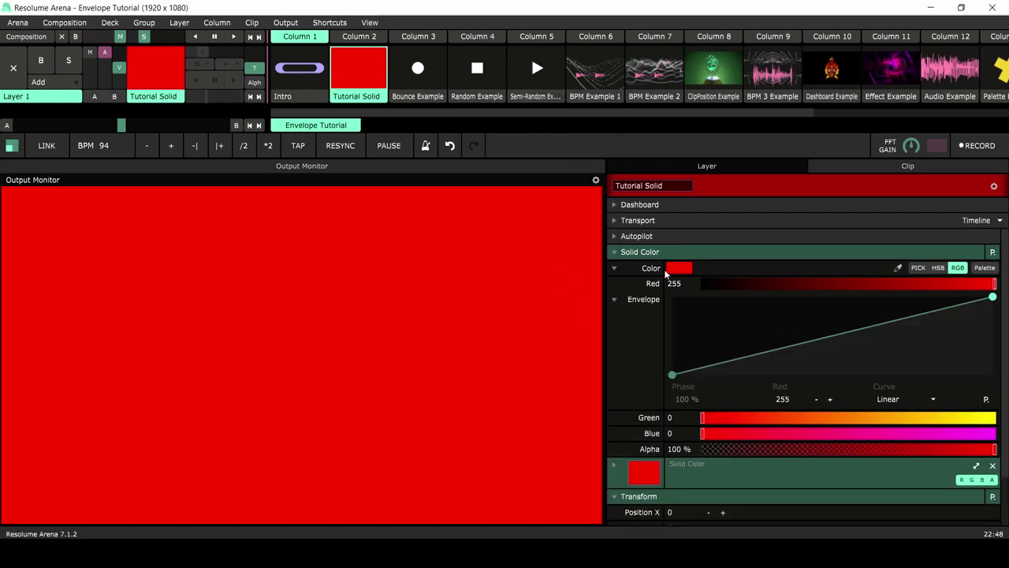
mouse_move(981, 282)
mouse_down()
mouse_move(705, 291)
mouse_move(982, 288)
mouse_move(741, 283)
mouse_move(816, 295)
mouse_move(978, 284)
mouse_move(701, 288)
mouse_move(992, 284)
mouse_up()
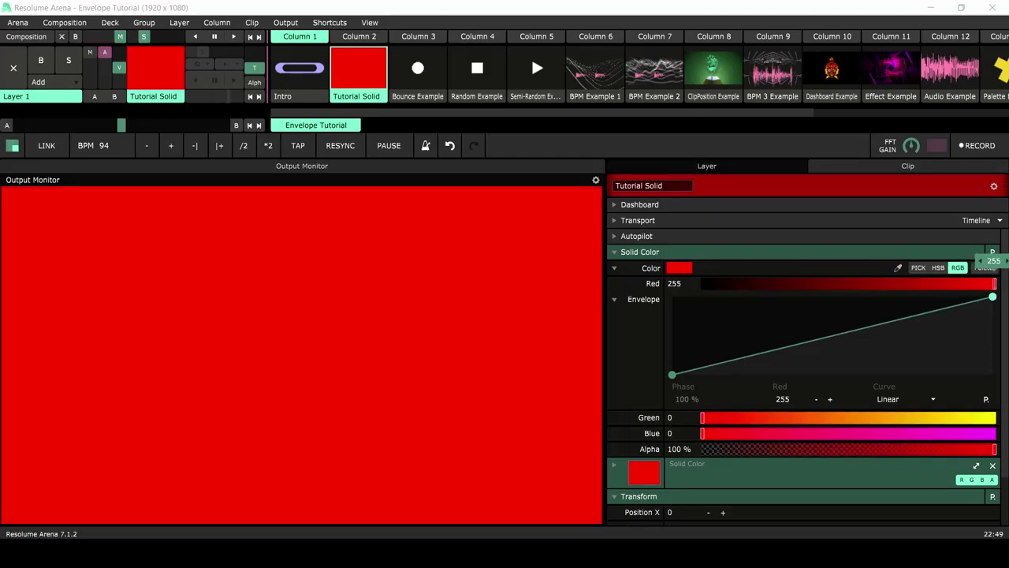
- Shape a two-peak Red envelope ending at 0, with a 255 peak near 52% and dips of 45 at 37.5% and about 36 near 65%
click(838, 333)
drag(839, 335, 766, 317)
drag(995, 298, 992, 375)
drag(767, 317, 841, 296)
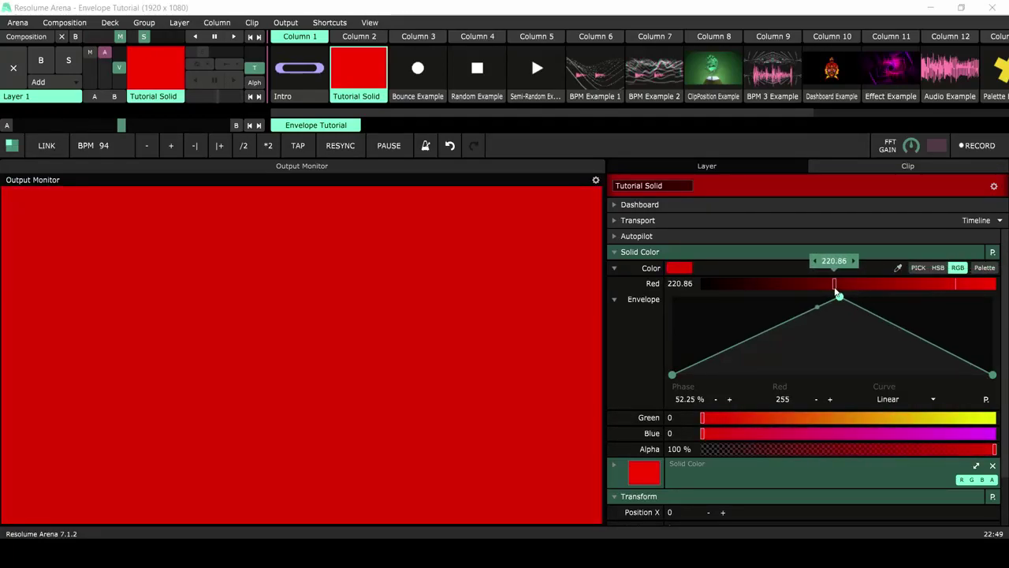
drag(920, 339, 880, 364)
drag(754, 336, 793, 361)
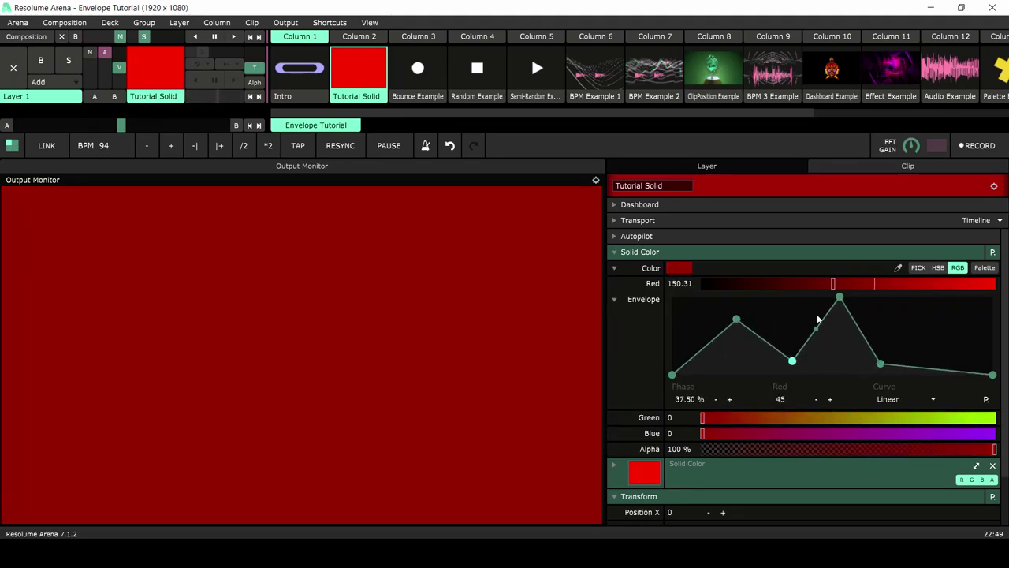
drag(831, 285, 798, 286)
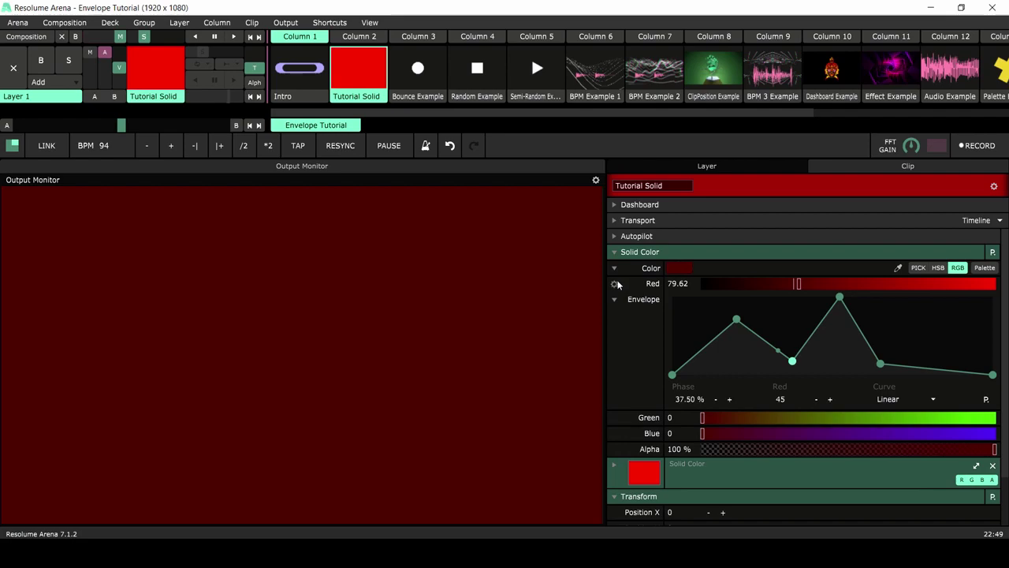
- Animate the Red channel with Timeline and delete the two low keyframes at 37.5% and about 65% from its envelope
click(615, 284)
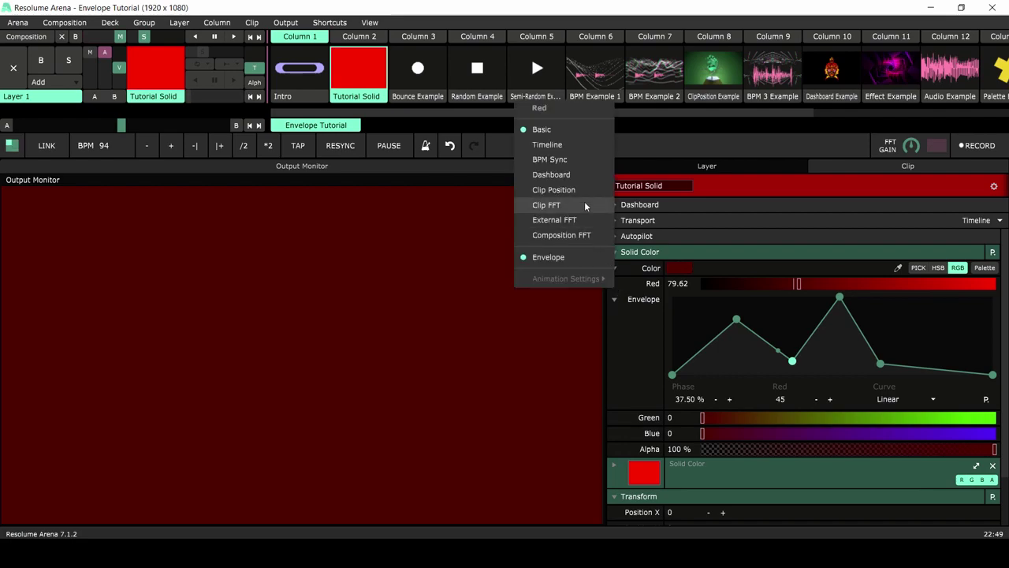
click(548, 148)
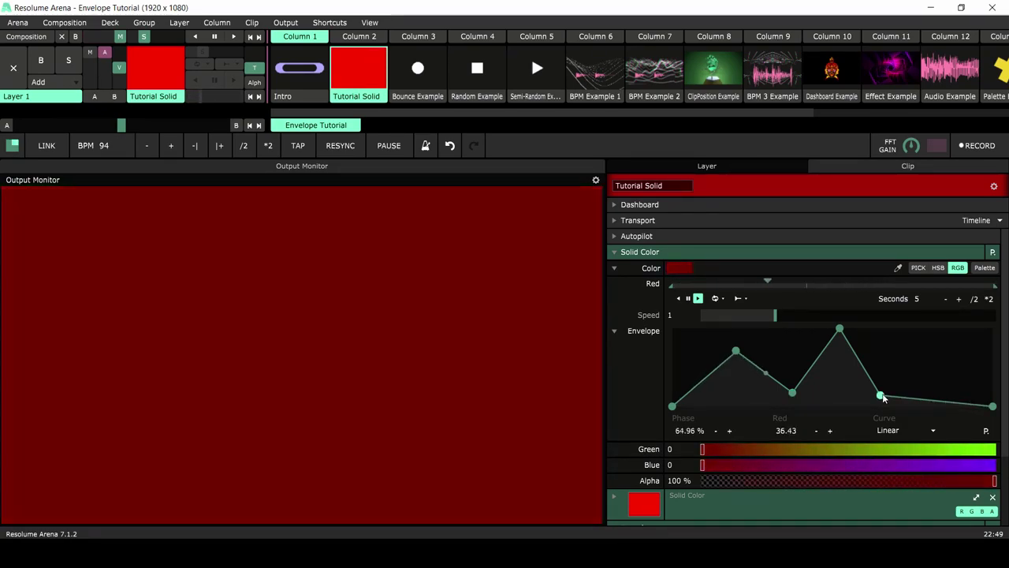
right_click(880, 396)
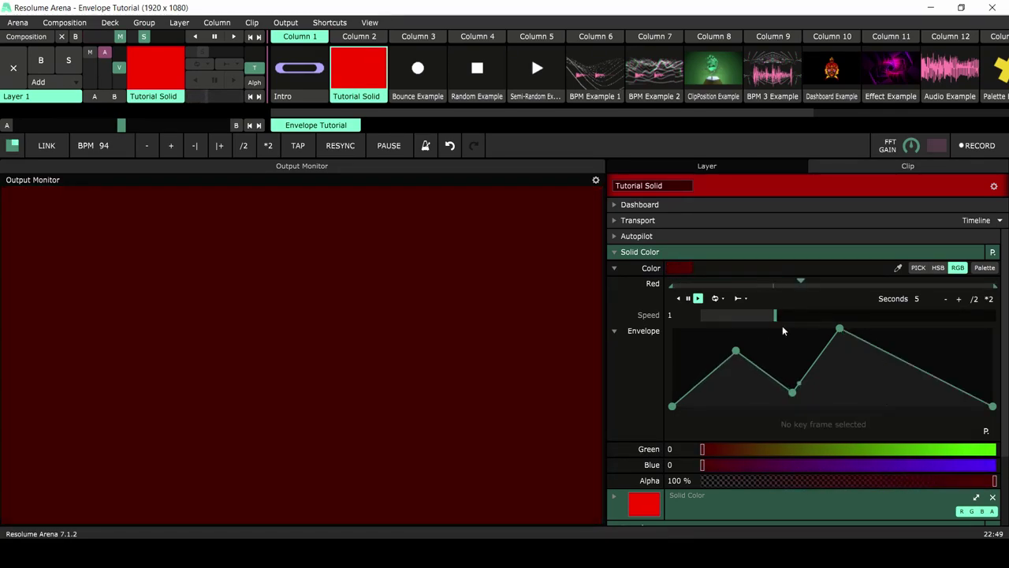
right_click(792, 392)
- Try repositioning the envelope's first inner keyframe to about 22% phase with Red 120
drag(737, 351, 742, 372)
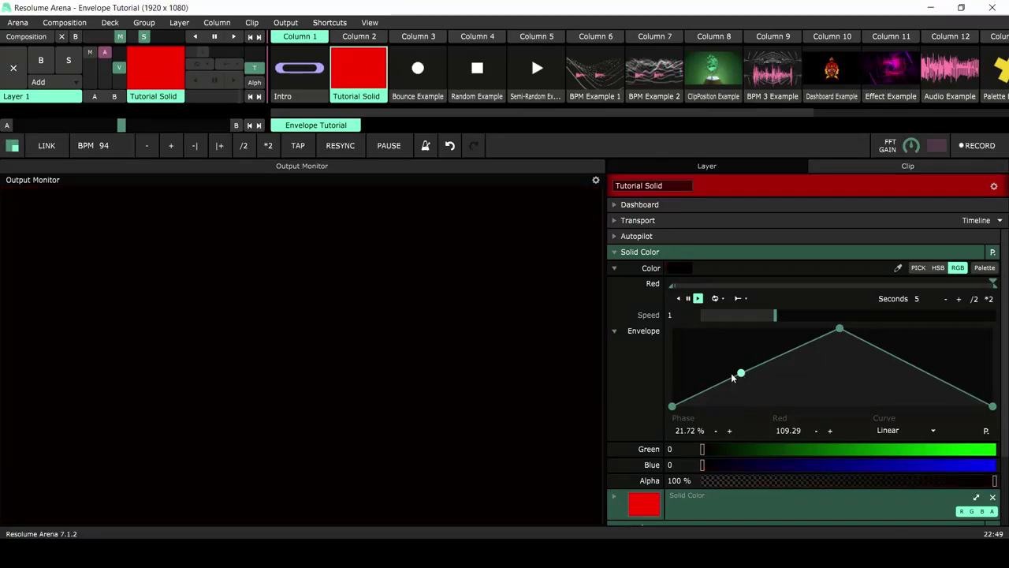
mouse_move(741, 372)
mouse_down()
mouse_move(749, 386)
mouse_move(732, 373)
mouse_move(659, 369)
mouse_move(733, 378)
mouse_up()
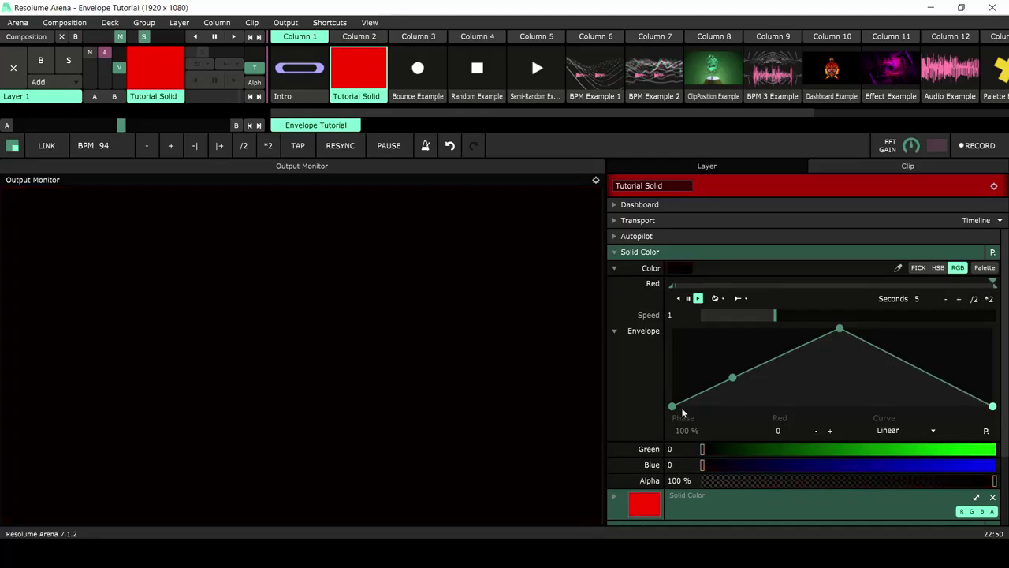
mouse_move(673, 407)
mouse_down()
mouse_move(672, 377)
mouse_move(672, 406)
mouse_up()
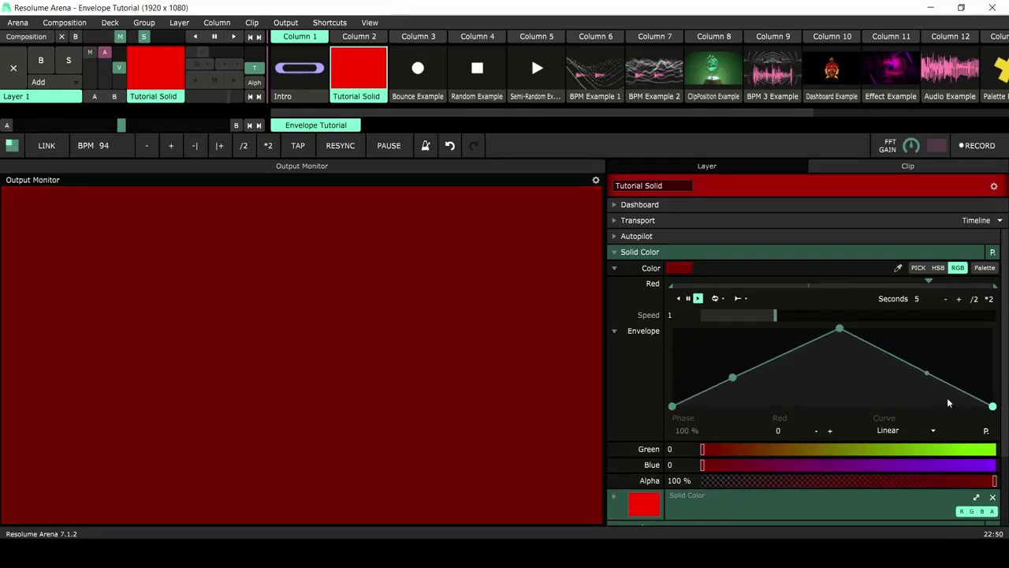
click(732, 379)
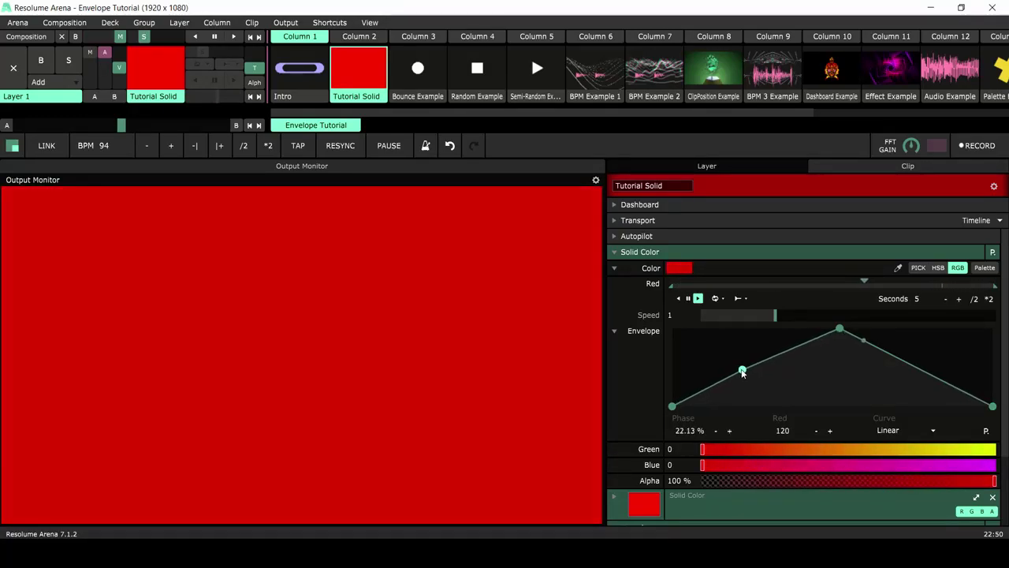
- Delete the inner keyframe before the peak, lower the peak keyframe to Red about 212 and set its Phase to 50%
right_click(732, 379)
drag(839, 330, 815, 343)
double_click(689, 431)
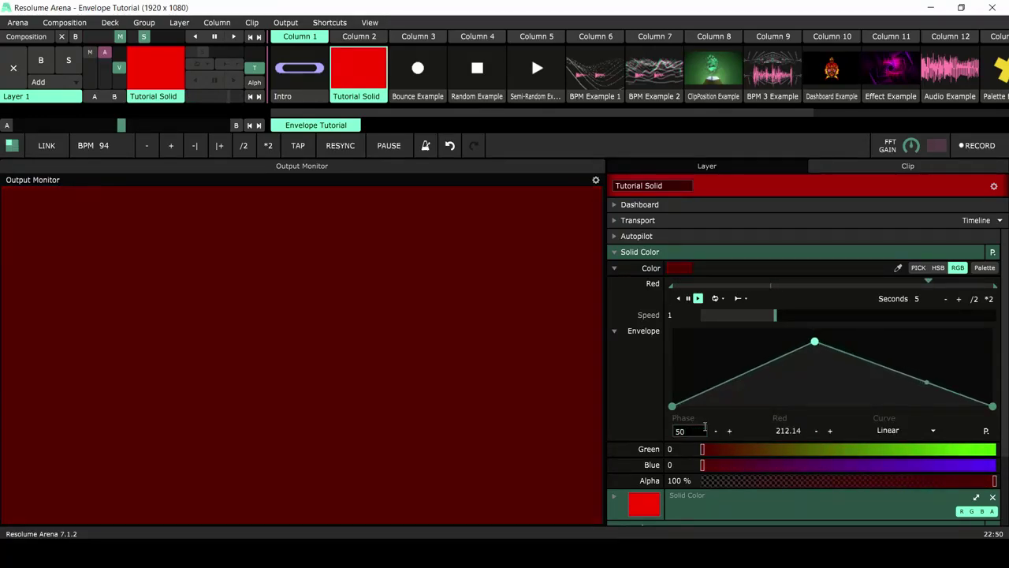
text(50)
key(Return)
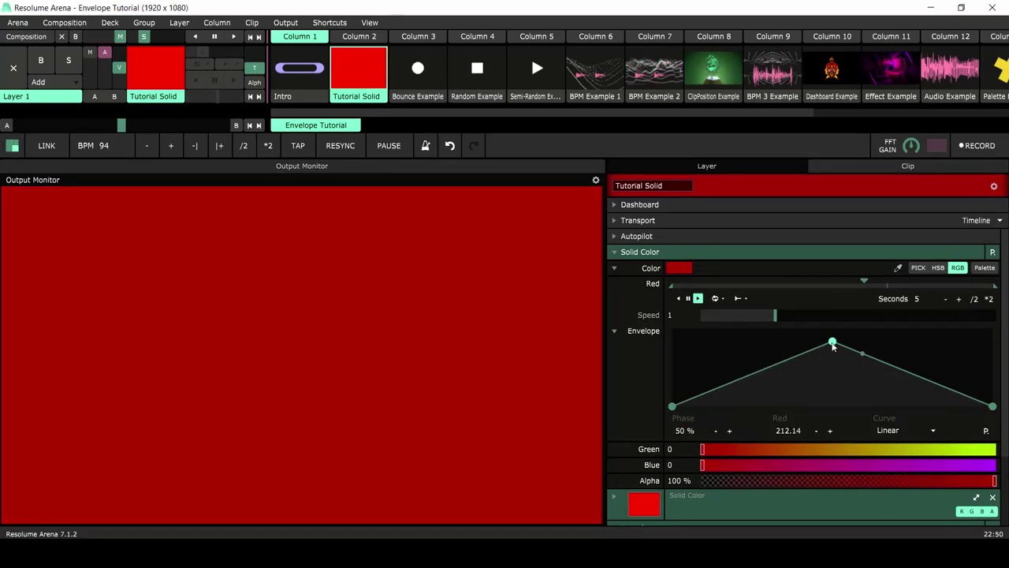
- Raise the peak keyframe to Red 255 at about 49% phase and set its curve to Bounce In
drag(832, 343, 831, 360)
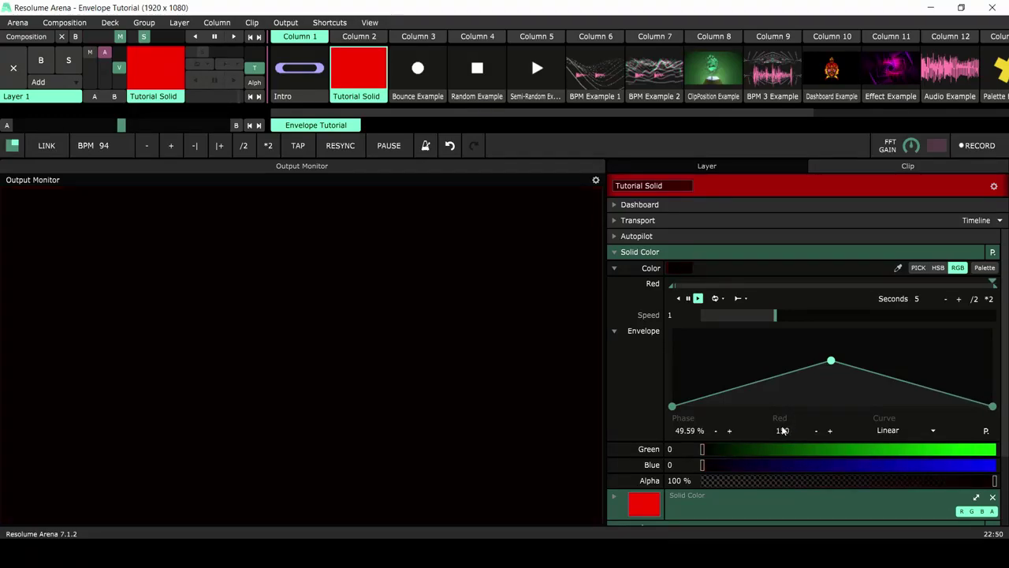
drag(832, 362, 830, 329)
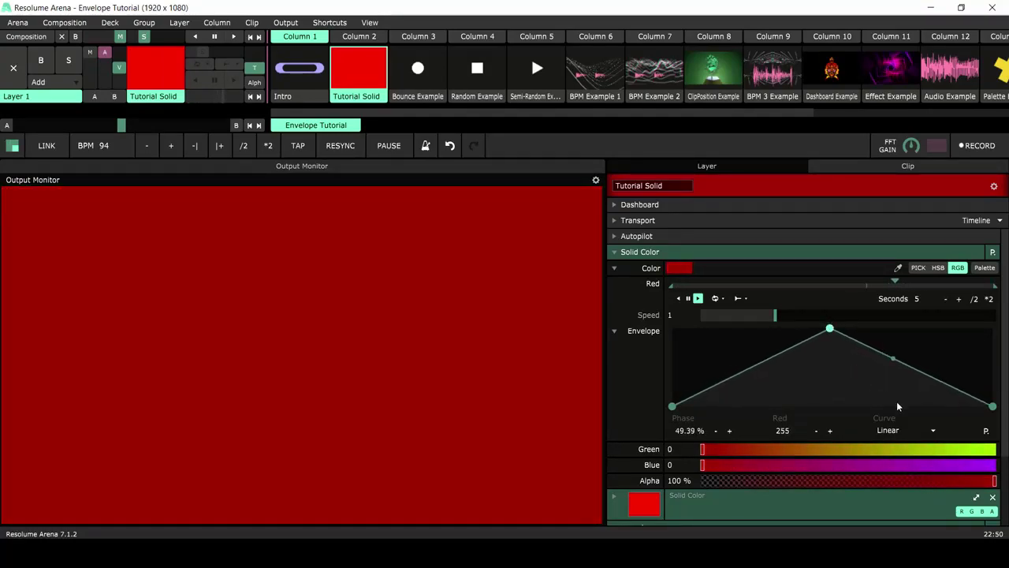
click(932, 430)
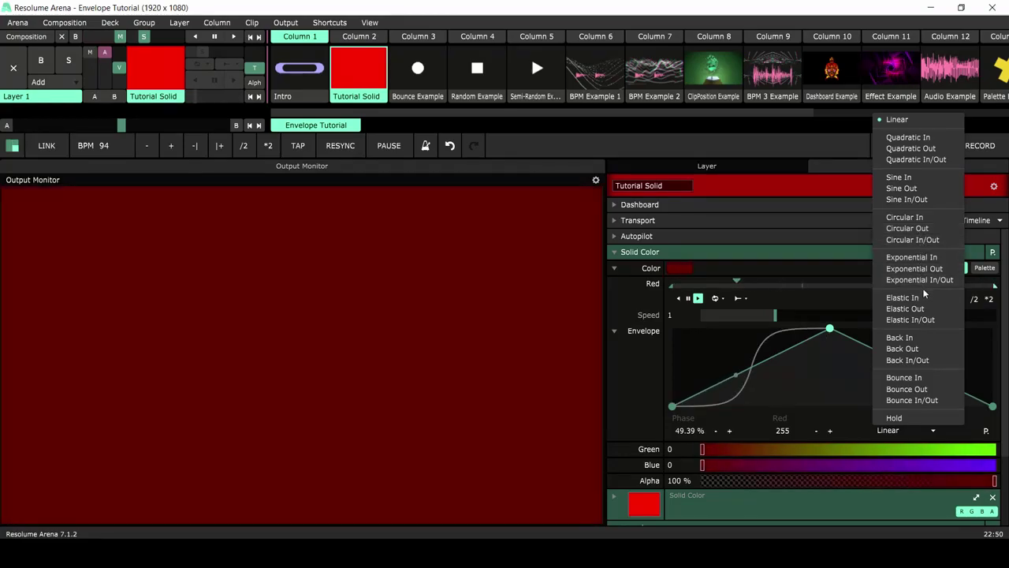
click(924, 380)
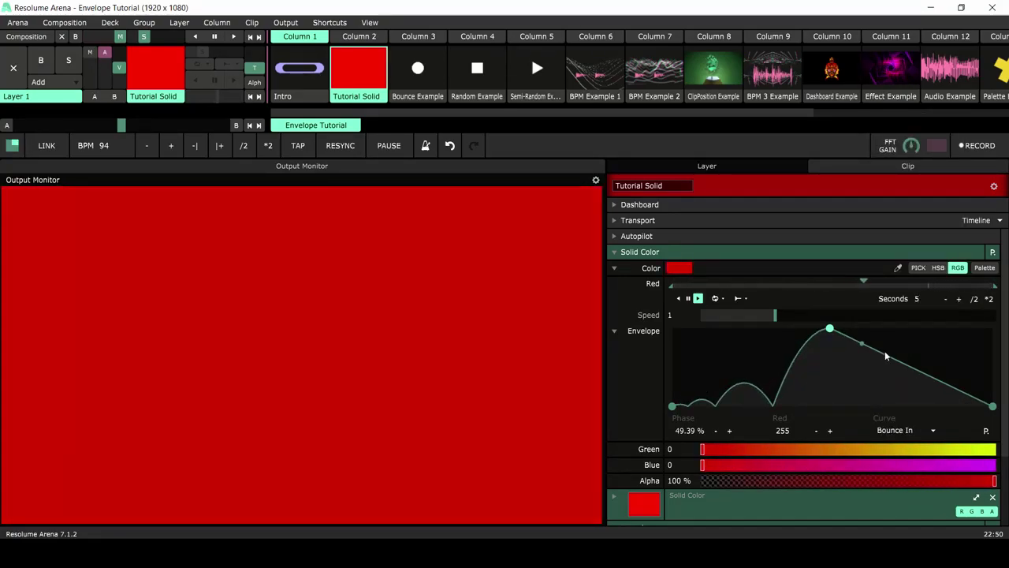
- Try the Sine Out and Bounce Out curves on the envelope's end keyframe, and return it to Linear
click(992, 406)
click(934, 434)
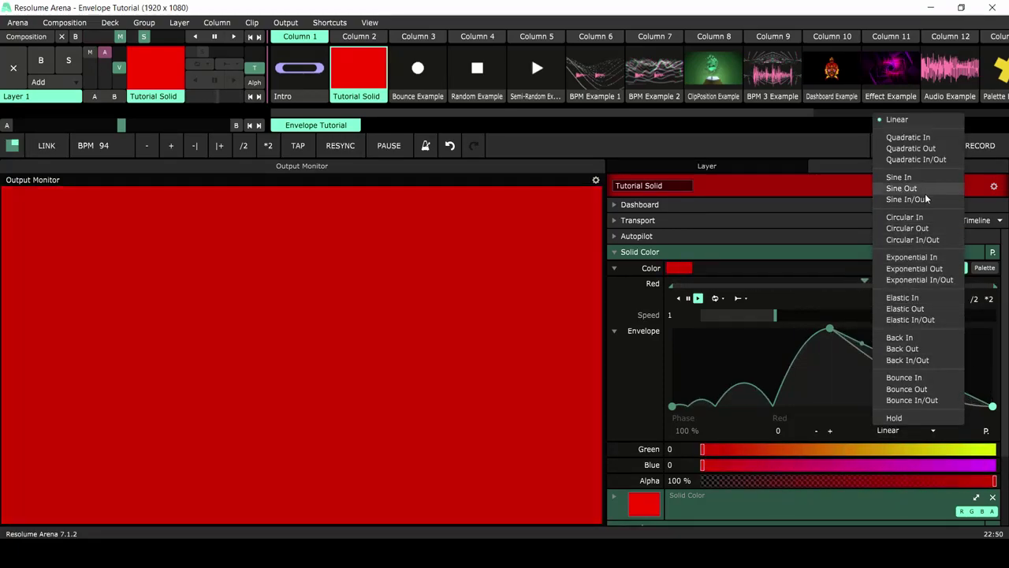
click(926, 190)
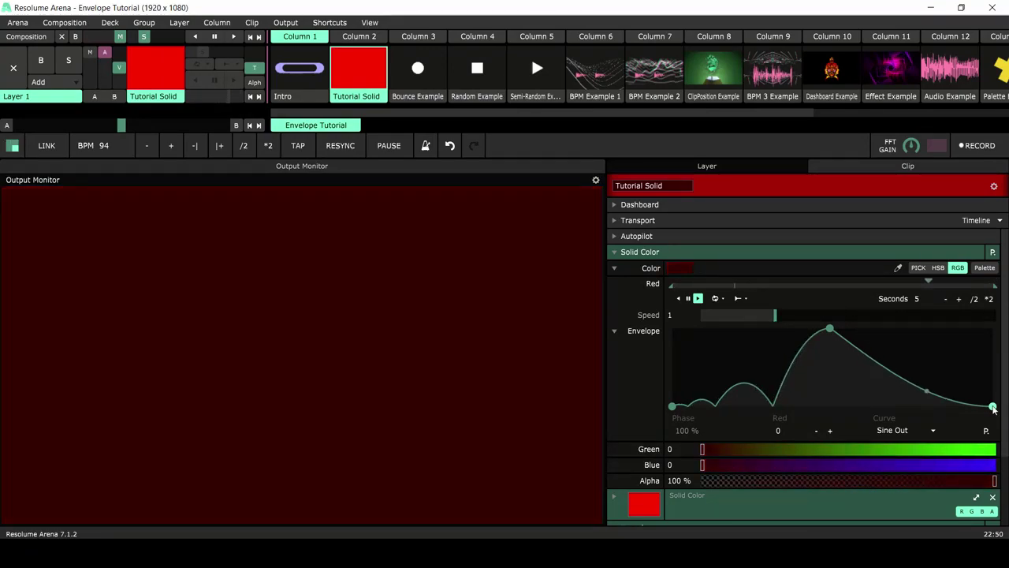
click(931, 433)
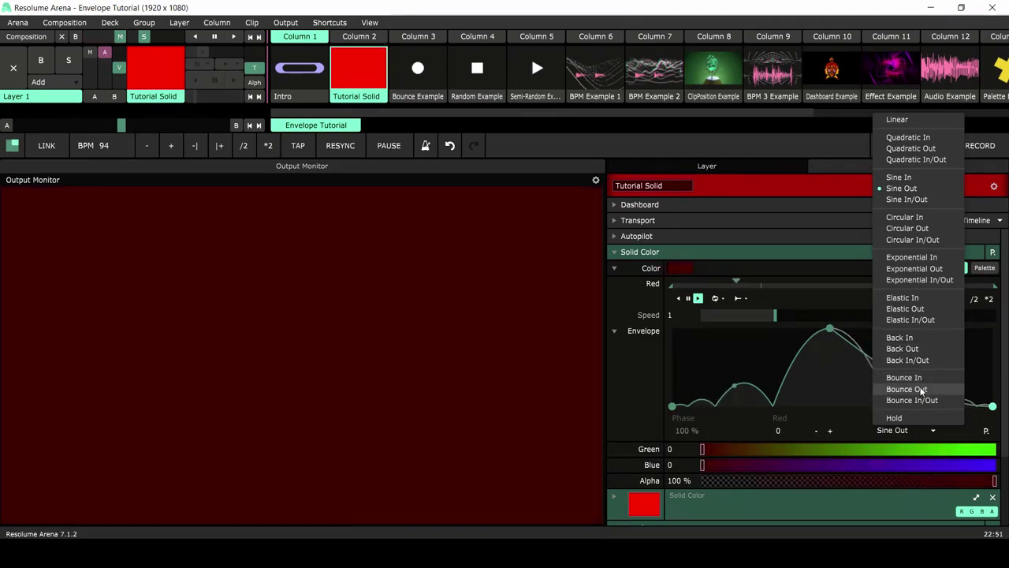
click(917, 388)
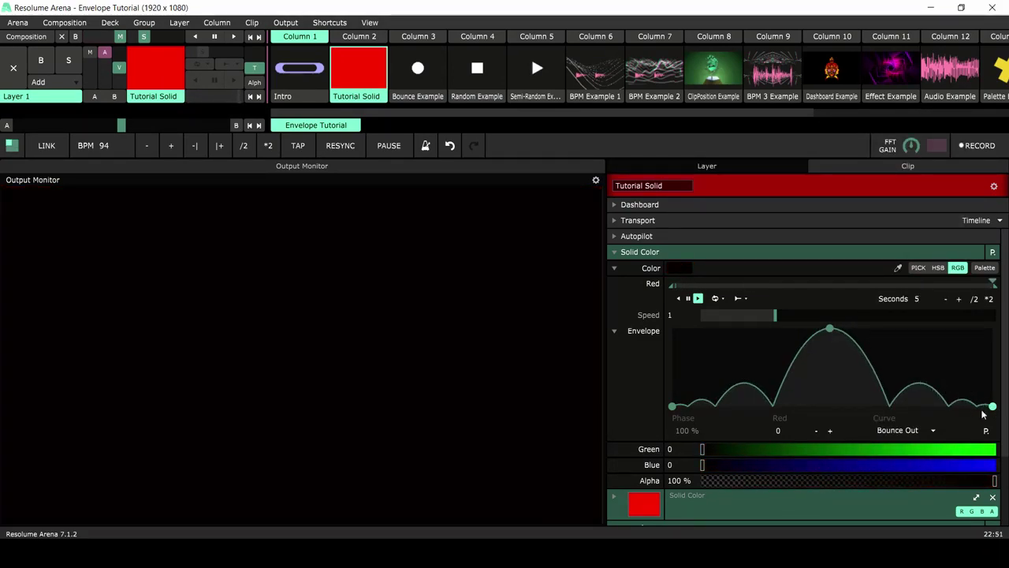
click(915, 431)
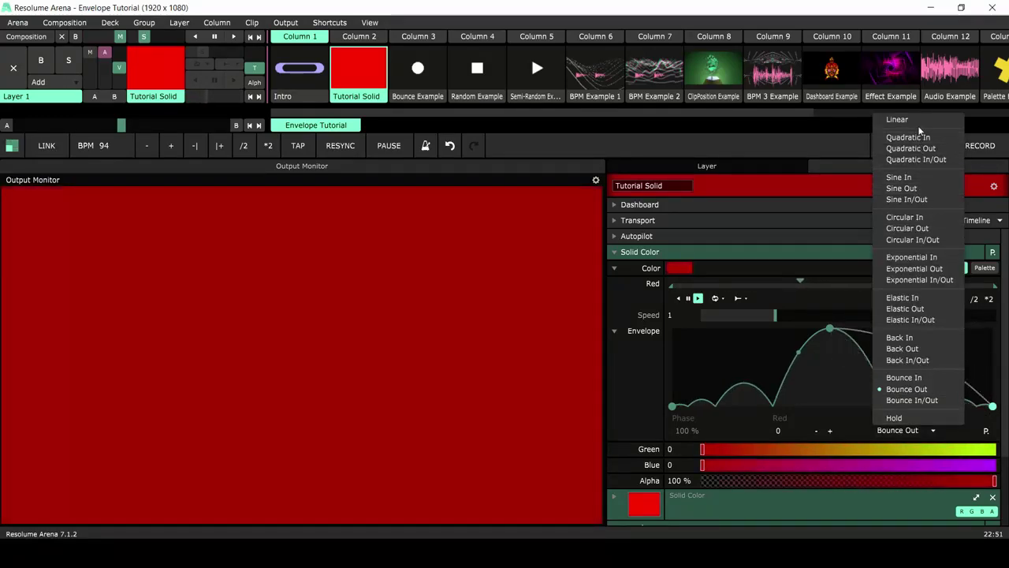
click(919, 126)
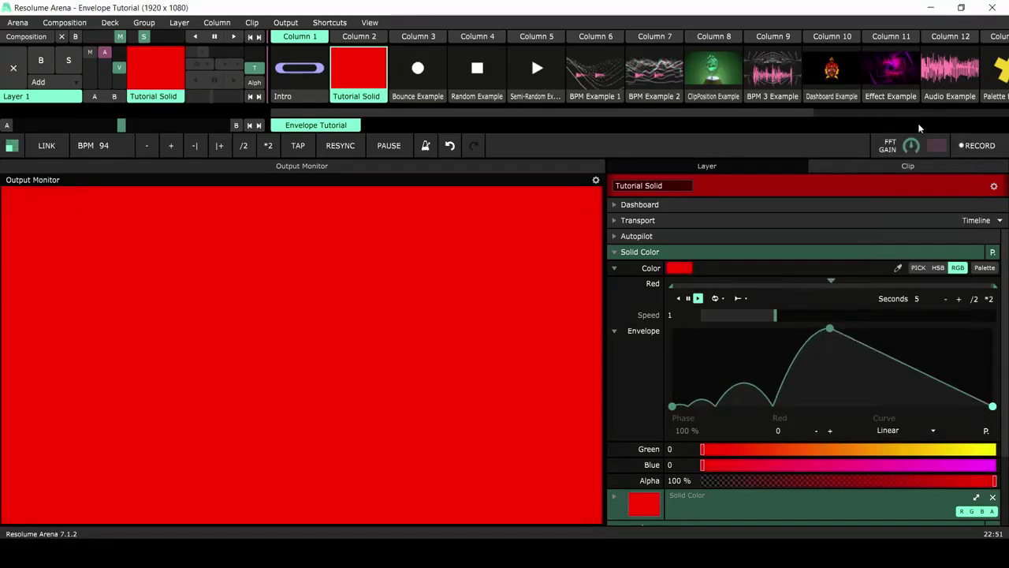
- Move the peak keyframe to about 30% phase with Red 105 and change its curve to Hold
click(897, 429)
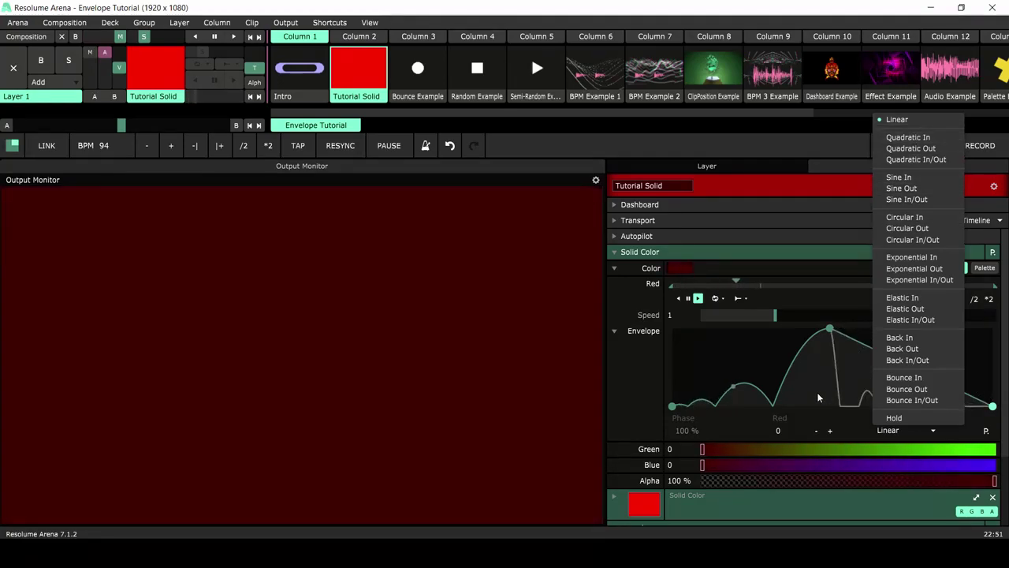
click(904, 377)
click(895, 429)
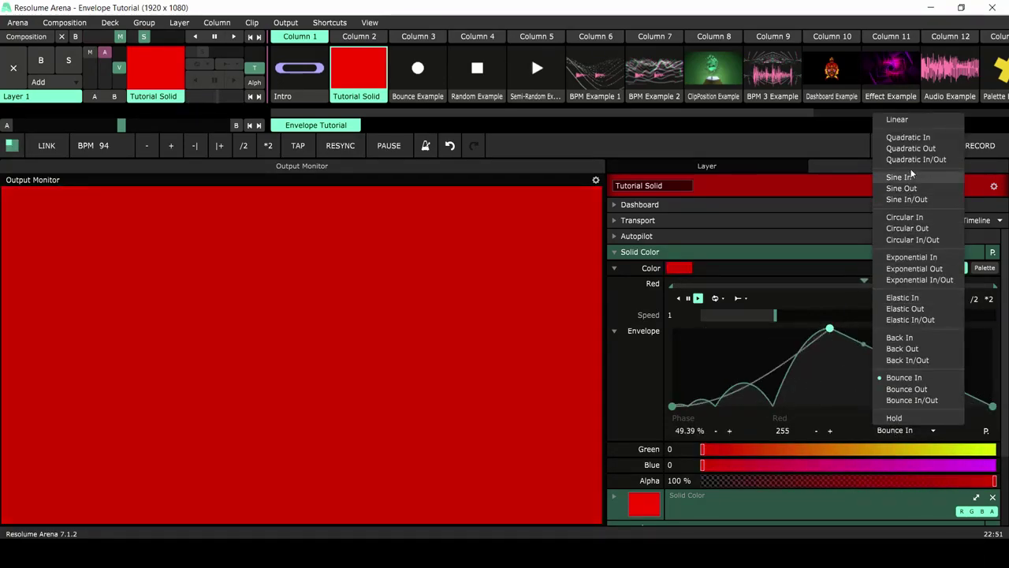
click(911, 118)
drag(831, 328, 767, 374)
click(906, 430)
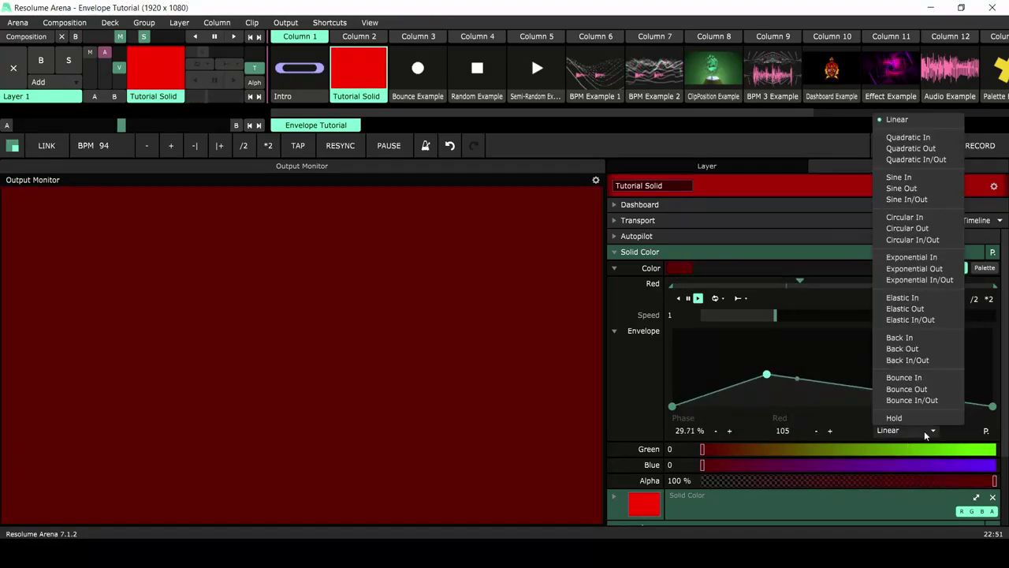
click(917, 418)
- Add a second Hold keyframe to the Red envelope at about 49% phase with Red about 208
click(833, 384)
click(896, 430)
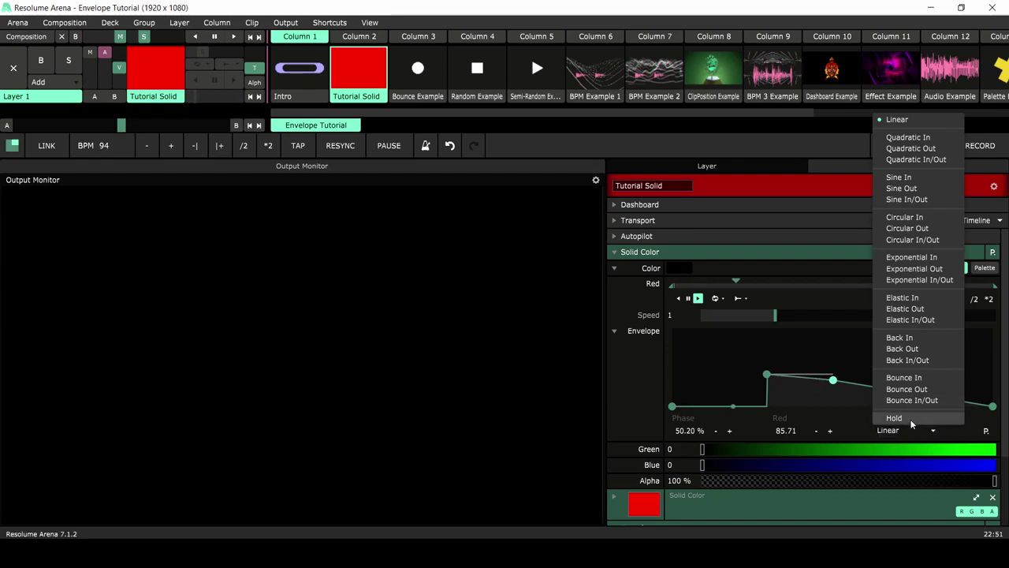
click(910, 419)
drag(833, 382, 830, 343)
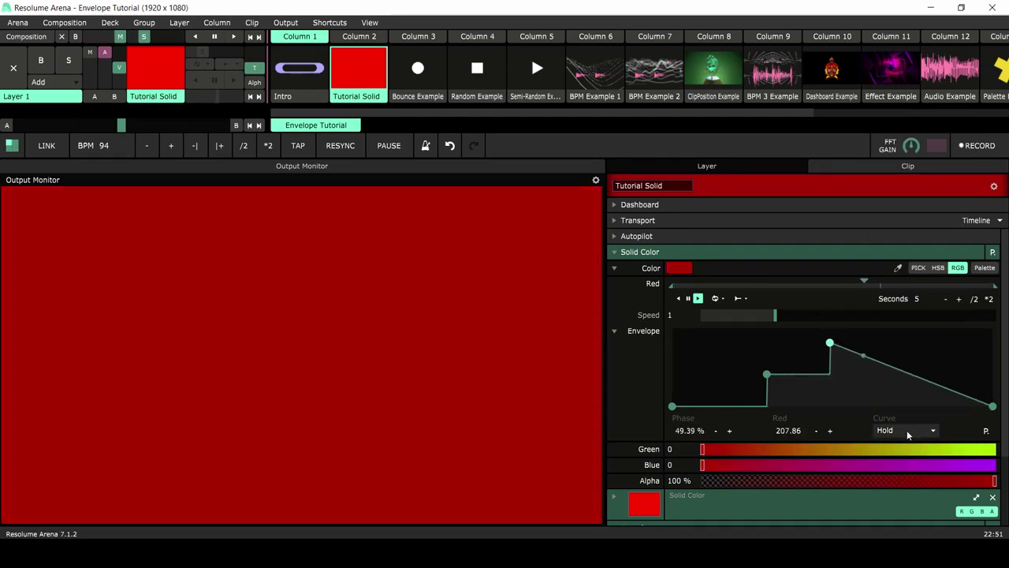
- Add a third Hold keyframe to the Red envelope at about 73% phase with Red about 131
click(906, 430)
click(874, 360)
click(906, 367)
click(908, 427)
click(919, 419)
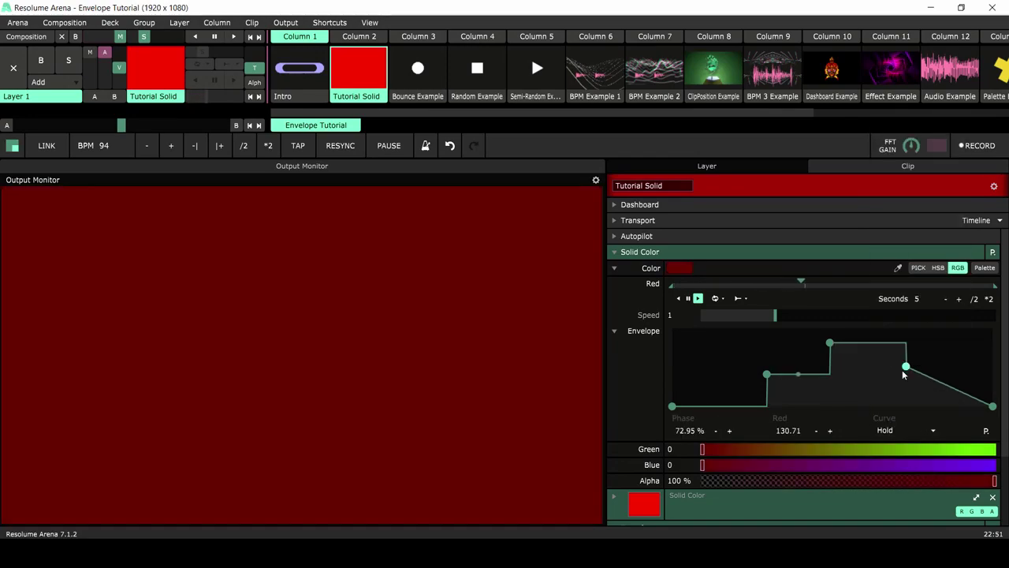
- Lower the third Hold keyframe and raise the end keyframe to Red about 62 so both sit nearly level
drag(906, 366, 910, 392)
drag(992, 408, 995, 390)
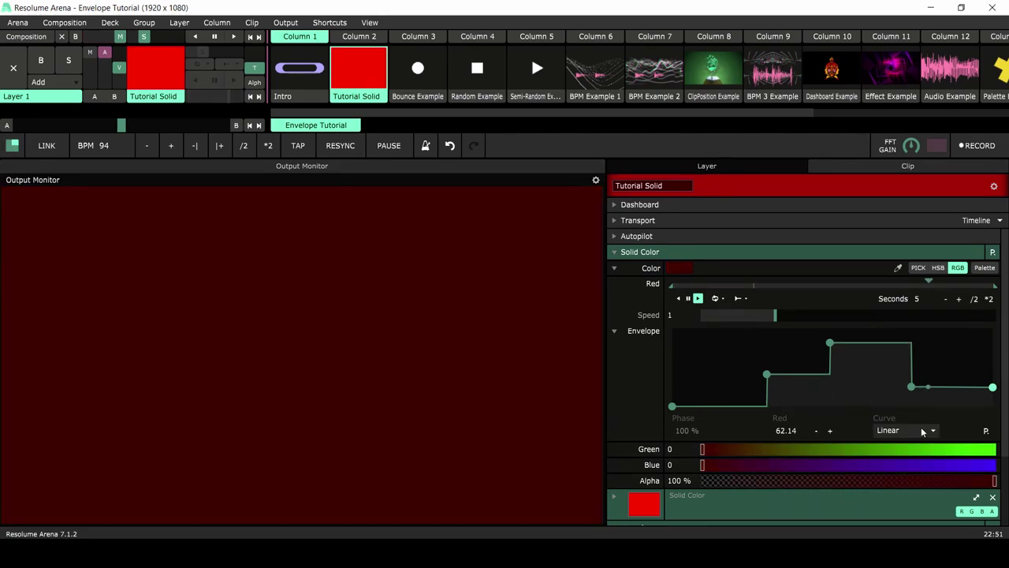
- Delete the two Hold keyframes at about 30% and 49% phase from the Red envelope
right_click(768, 374)
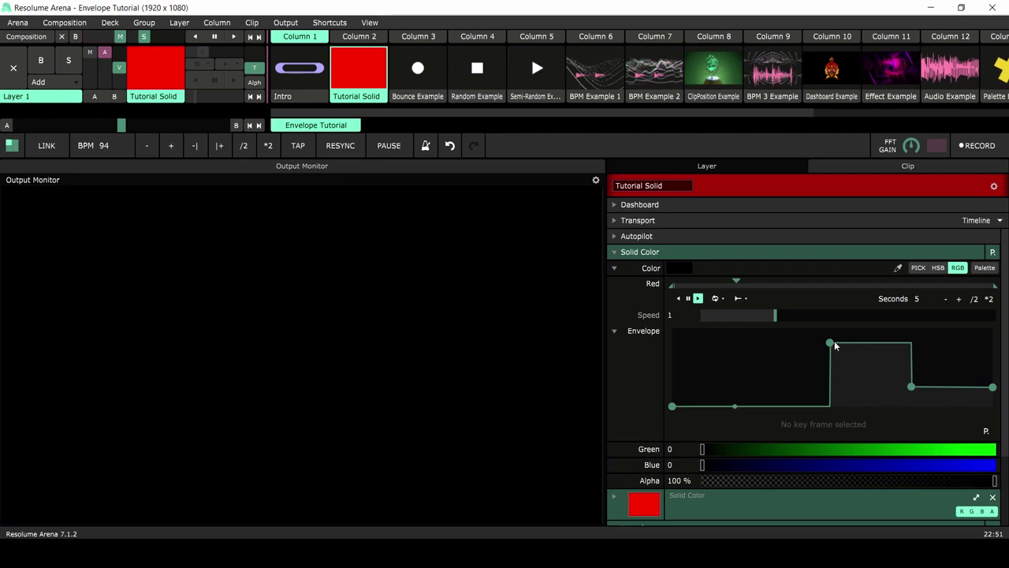
click(833, 343)
right_click(833, 343)
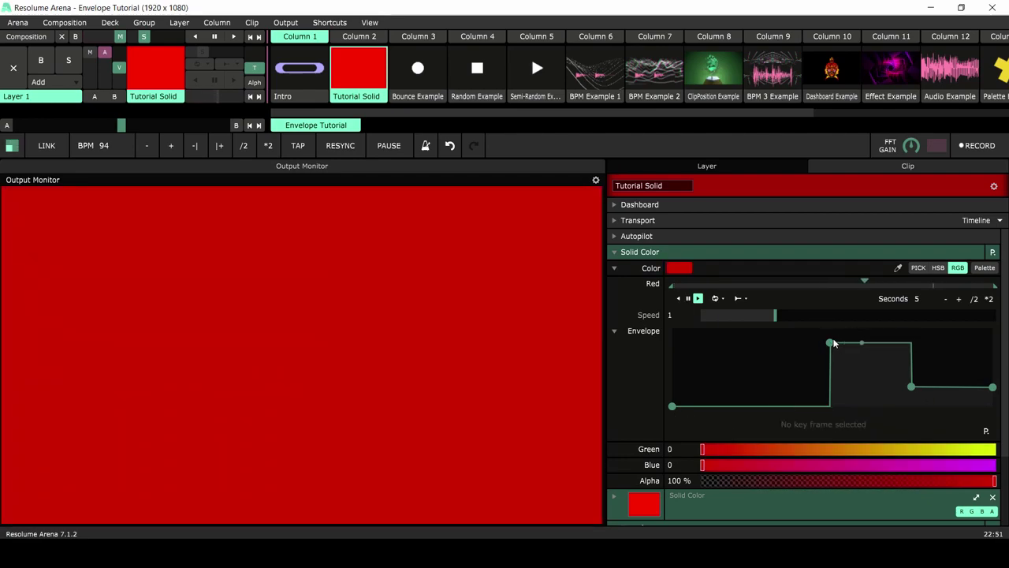
right_click(834, 343)
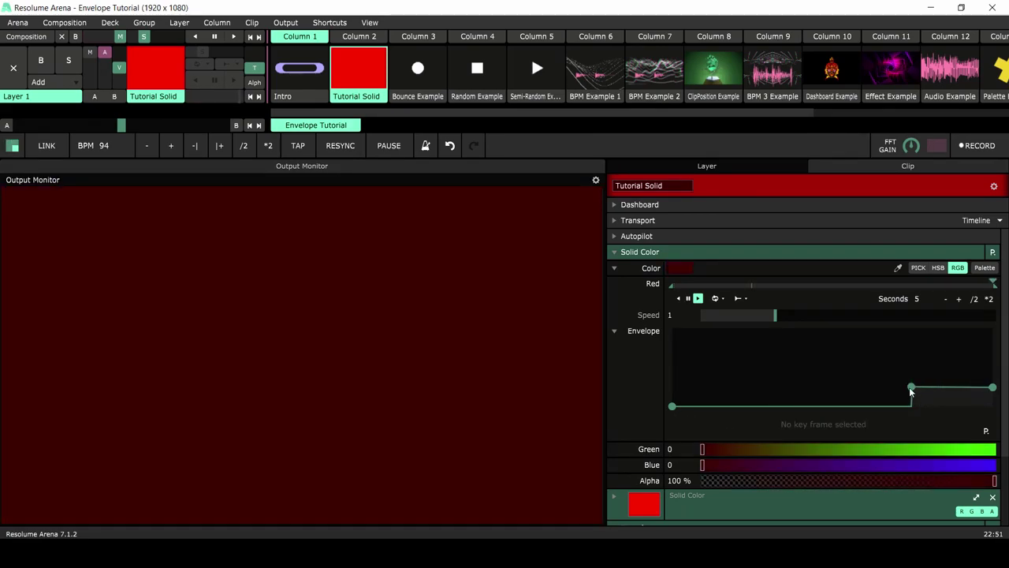
- Move the remaining Hold keyframe to about 41% phase with Red about 171 and change its curve to Linear
drag(911, 392, 806, 356)
click(930, 430)
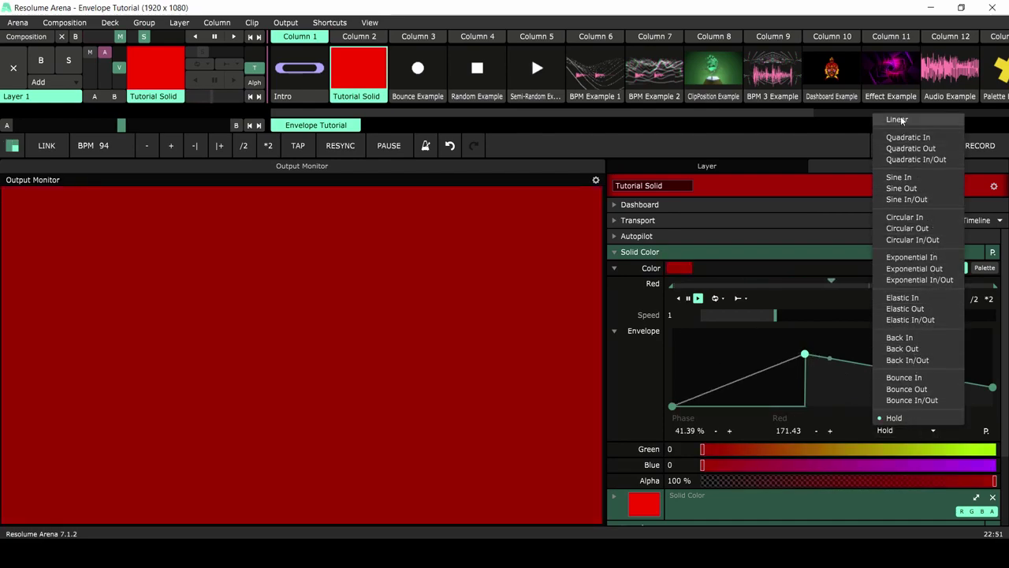
click(910, 119)
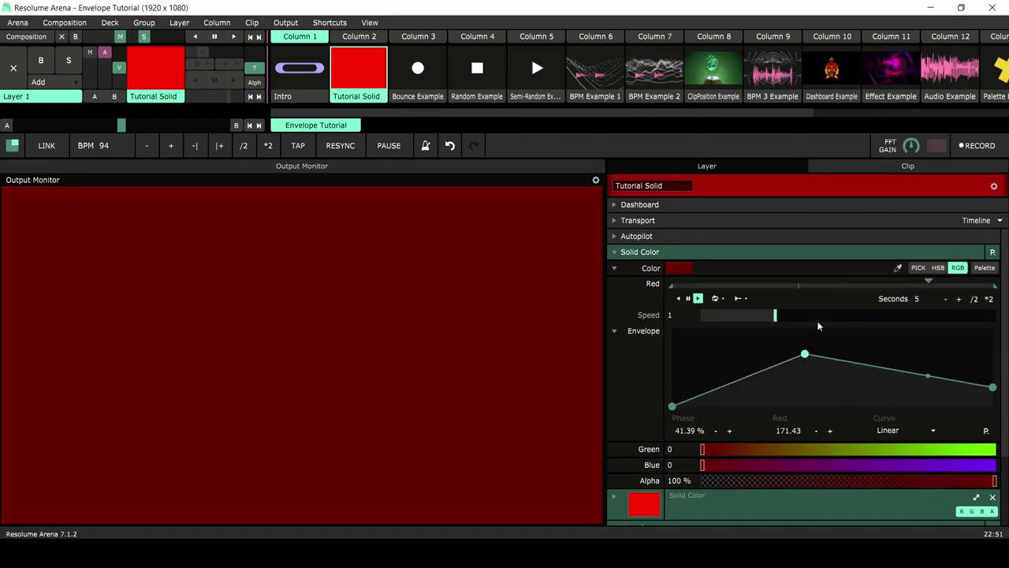
- Raise the middle keyframe almost to the envelope's maximum, slightly later in phase, and lower the end keyframe to Red 0
drag(805, 354, 824, 332)
click(995, 411)
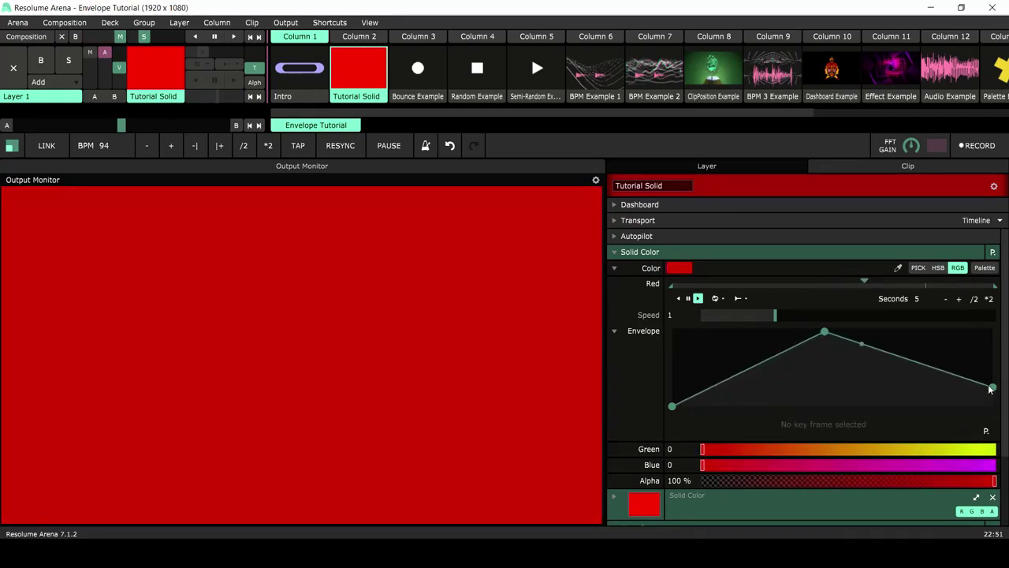
drag(994, 389, 993, 406)
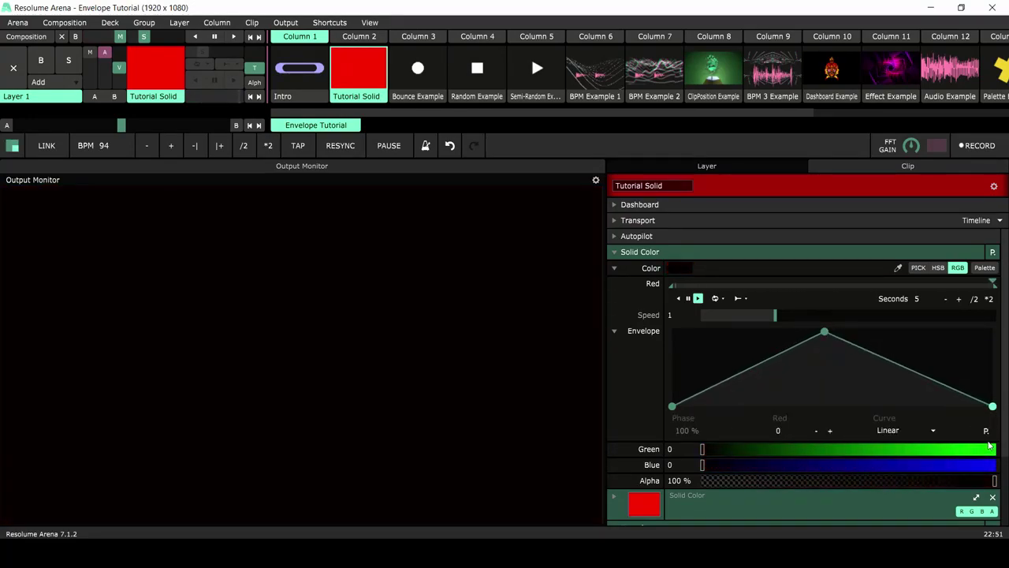
- Apply the LFO preset to the Red envelope, then raise its two low keyframes and slightly lower the middle peak
click(986, 432)
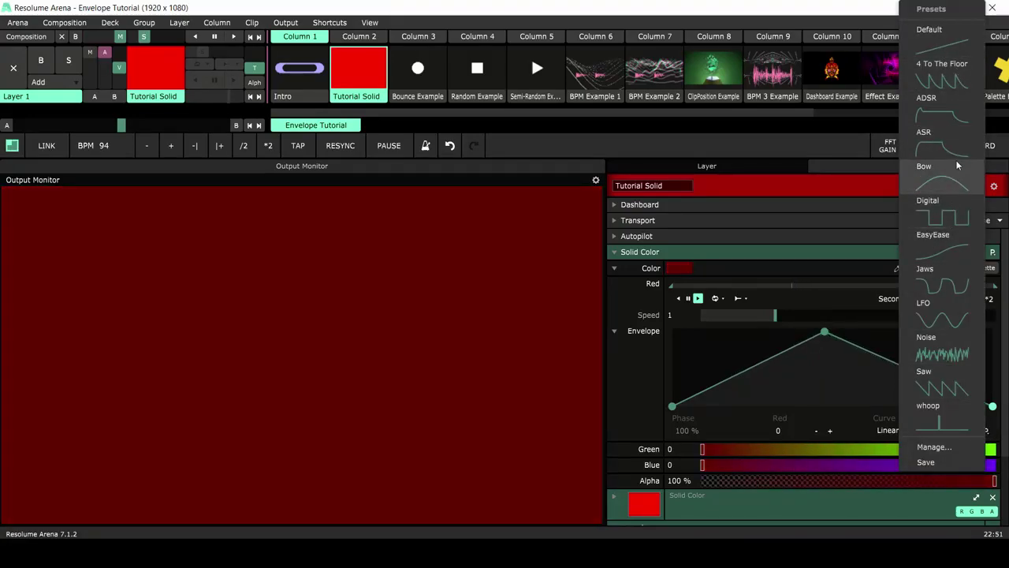
click(955, 327)
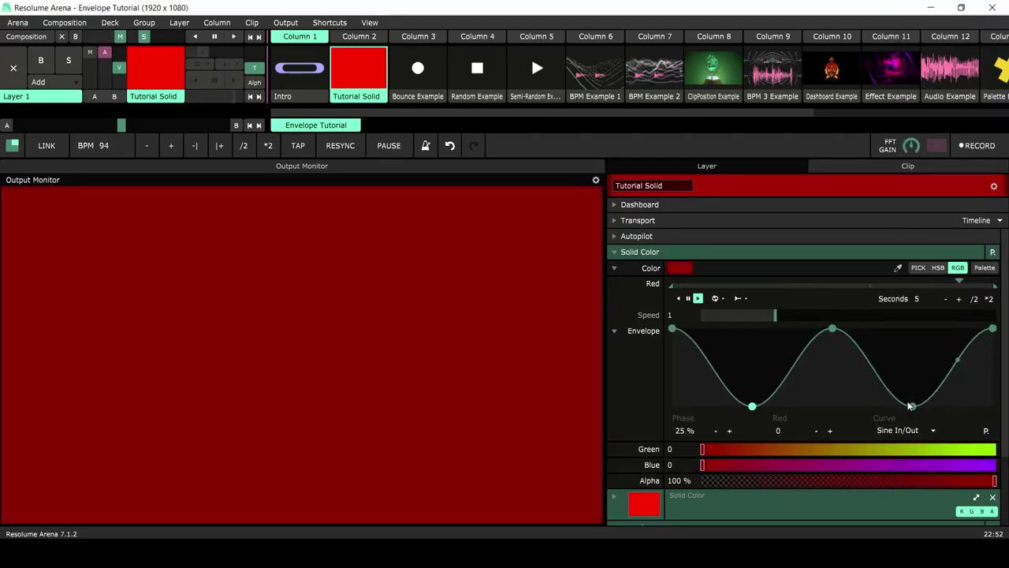
drag(912, 405, 926, 372)
drag(753, 404, 762, 377)
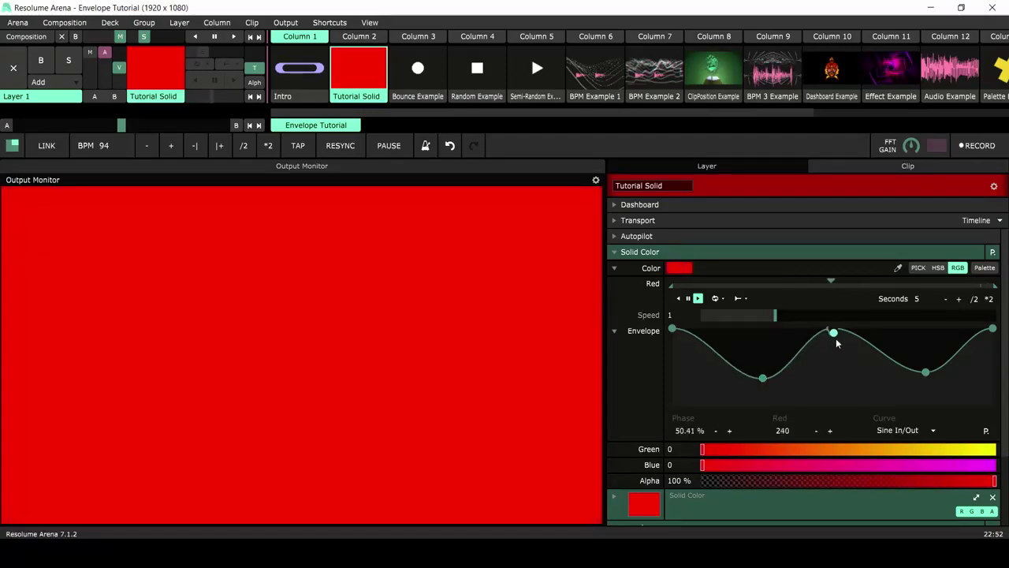
drag(836, 339, 837, 345)
- Apply the 4 To The Floor preset to the Red envelope and delete its Red 0 keyframe at 75% phase
click(986, 430)
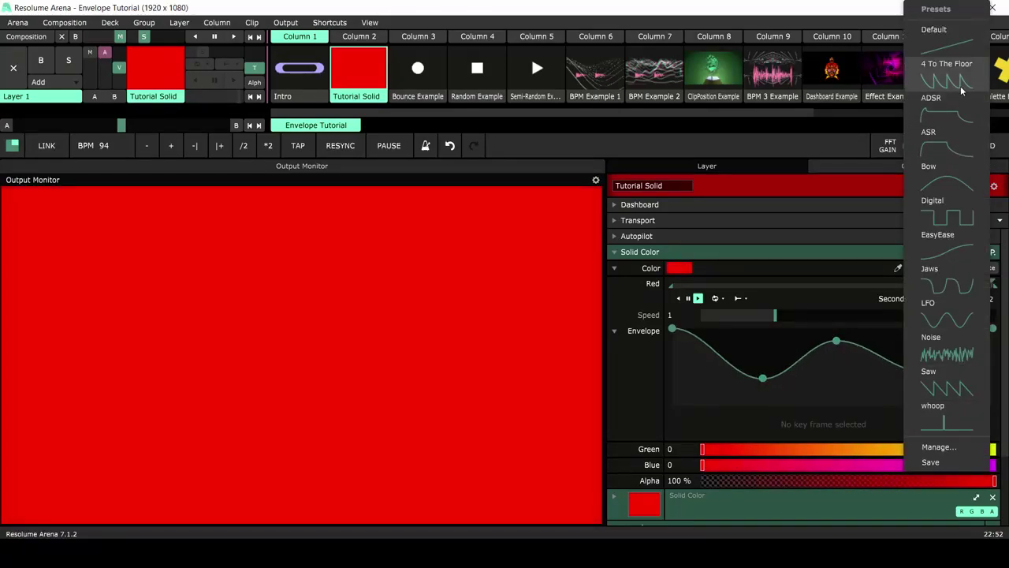
click(962, 85)
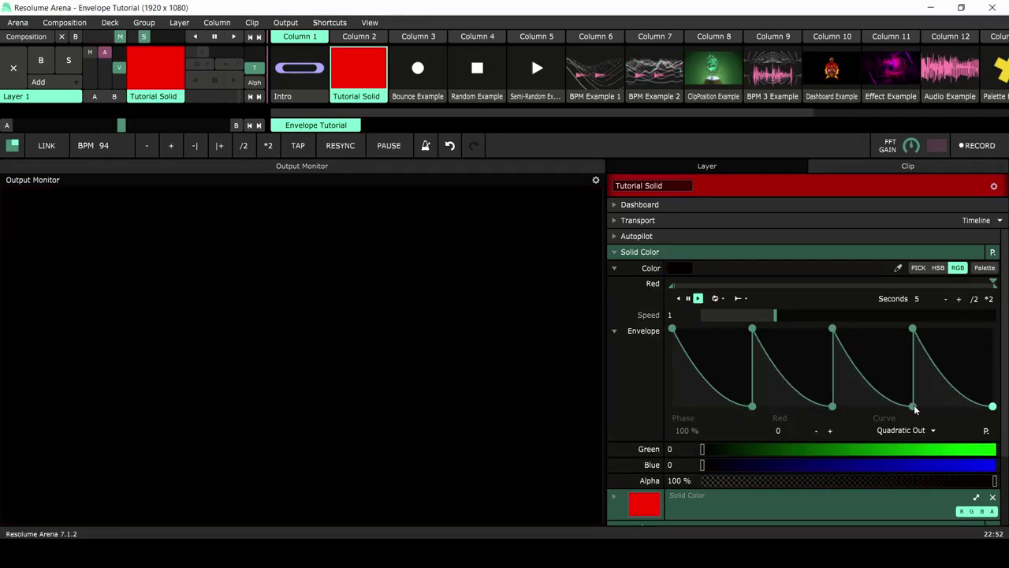
right_click(912, 407)
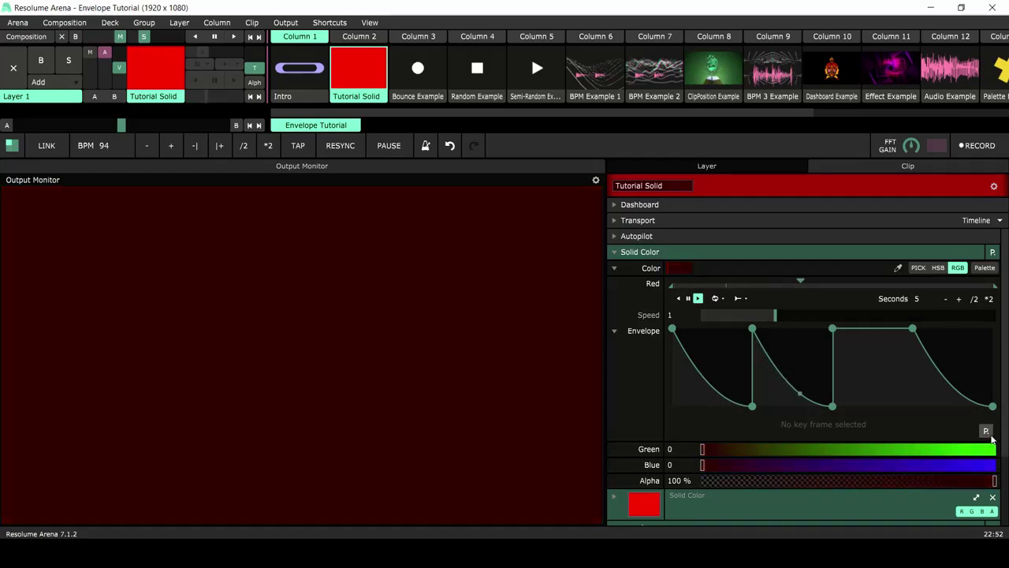
- Save the current Red envelope as a new preset named MyAwesomeEnvelope
click(986, 431)
click(943, 463)
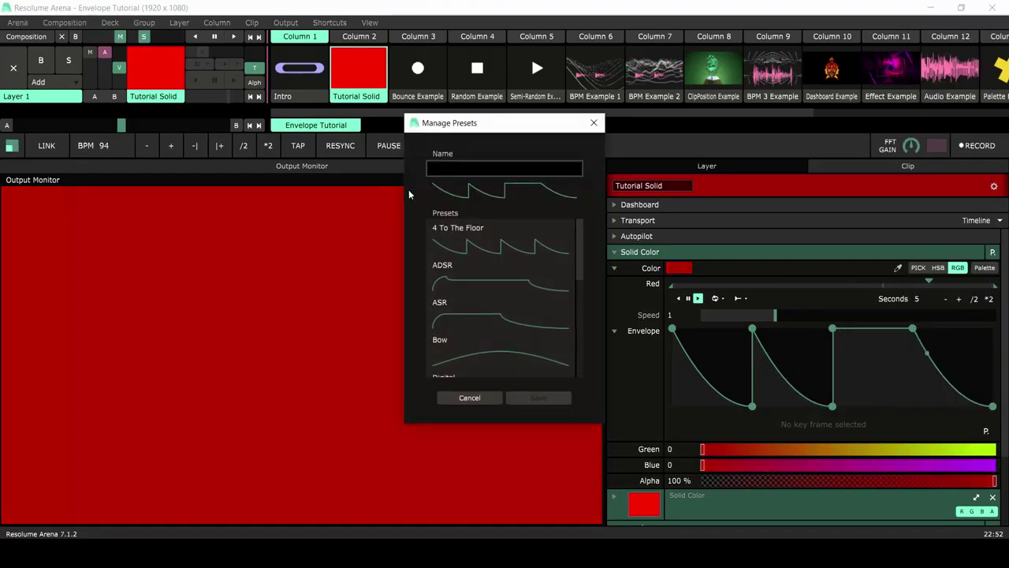
drag(579, 267, 576, 237)
click(505, 168)
text(MyAwesomeEnvelope)
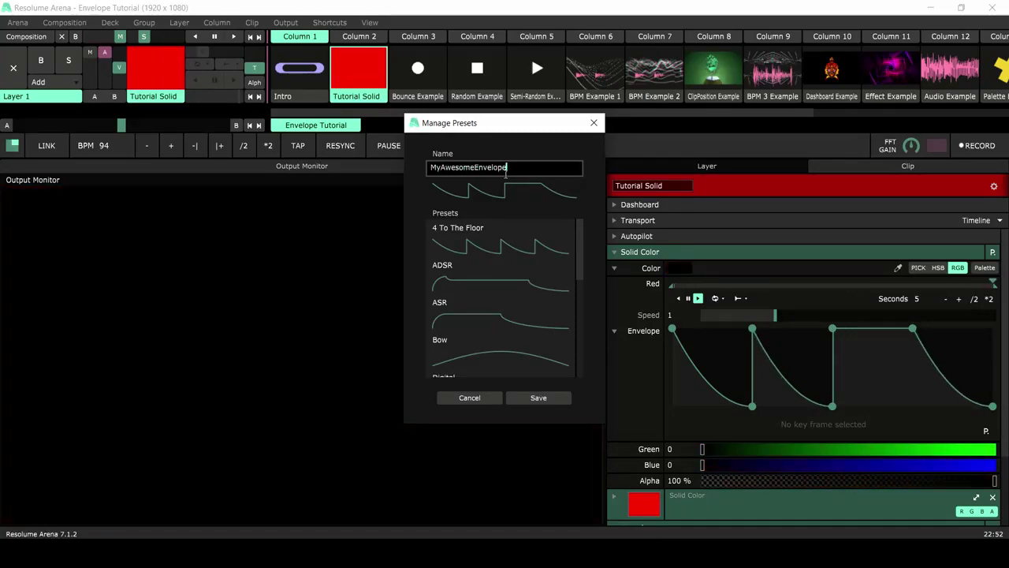
click(539, 397)
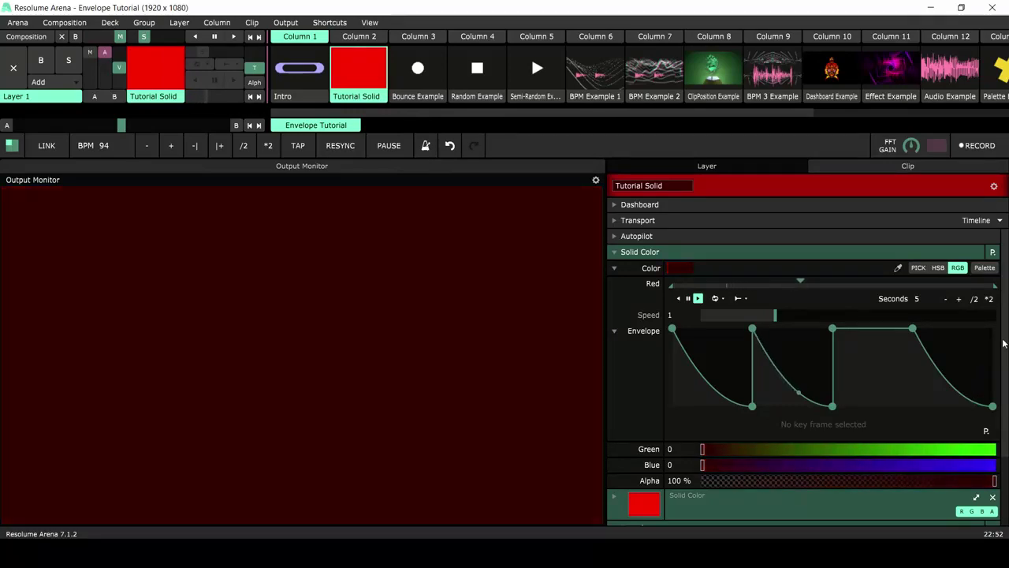
- Delete the MyAwesomeEnvelope preset through the preset manager and save the change
click(986, 432)
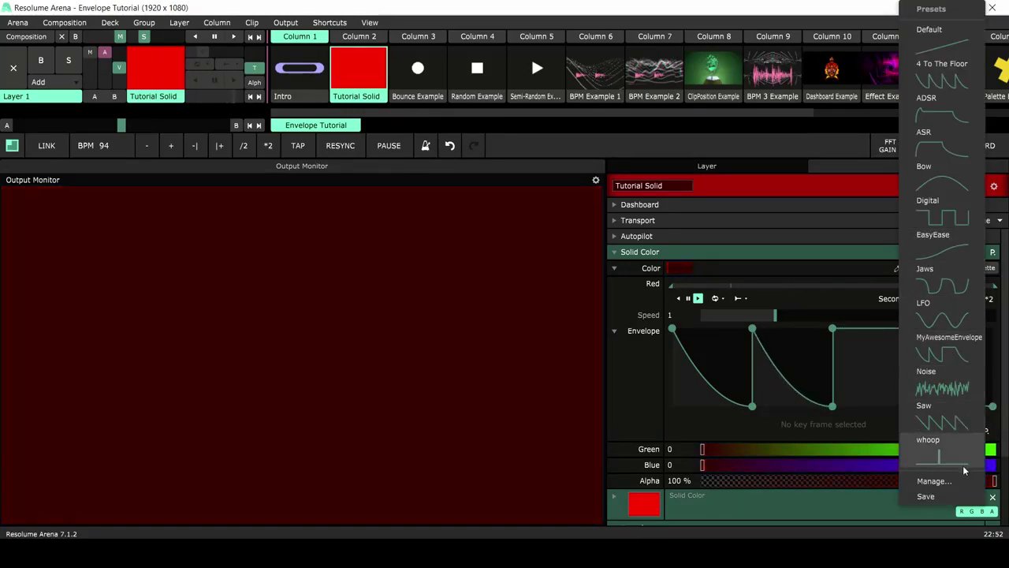
click(958, 477)
drag(577, 239, 579, 347)
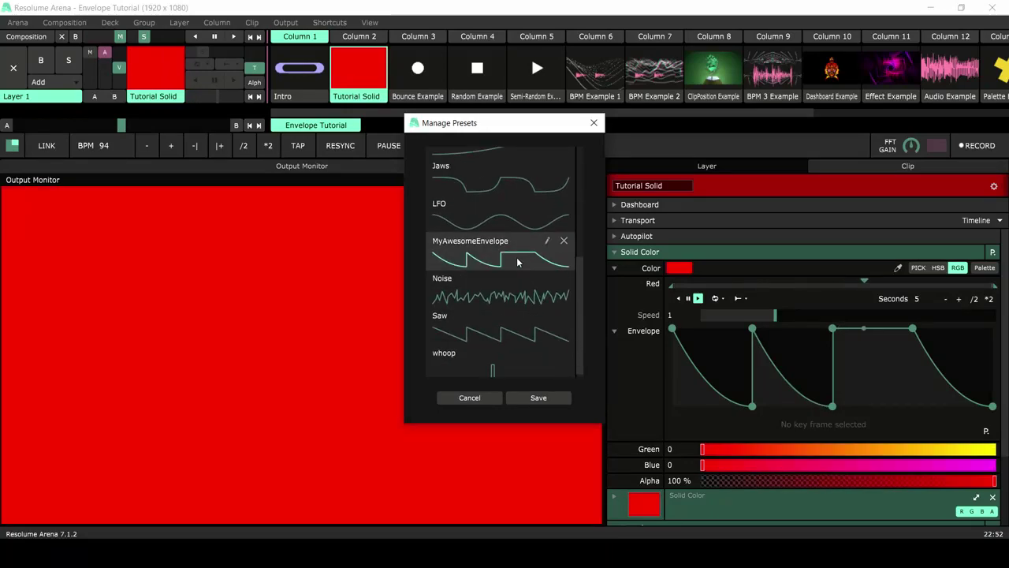
click(564, 241)
click(538, 397)
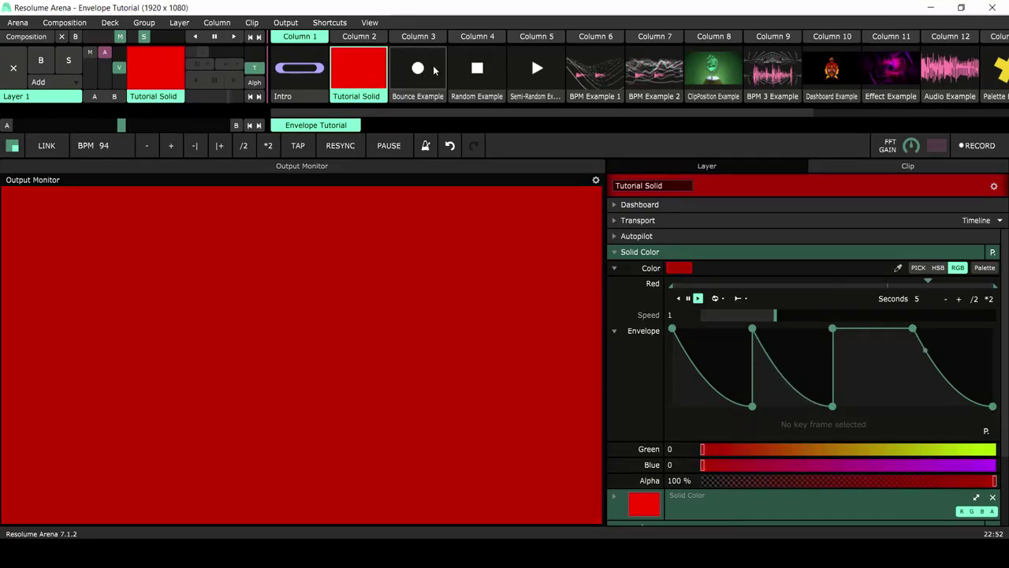
- Play the Bounce Example clip and examine its Scale envelope and the available playback modes, leaving the mode as it is
click(430, 71)
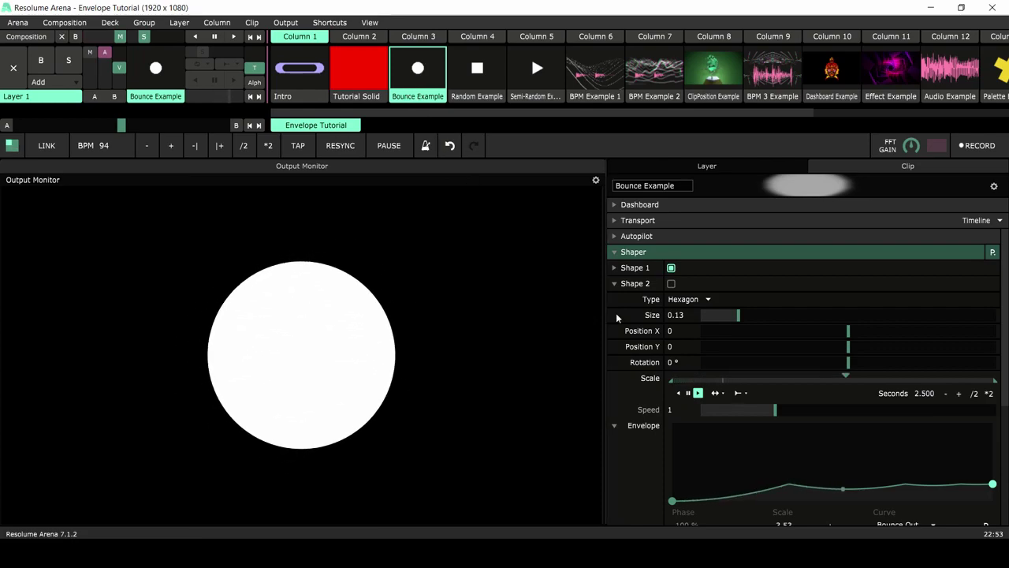
scroll(1004, 392, down, 2)
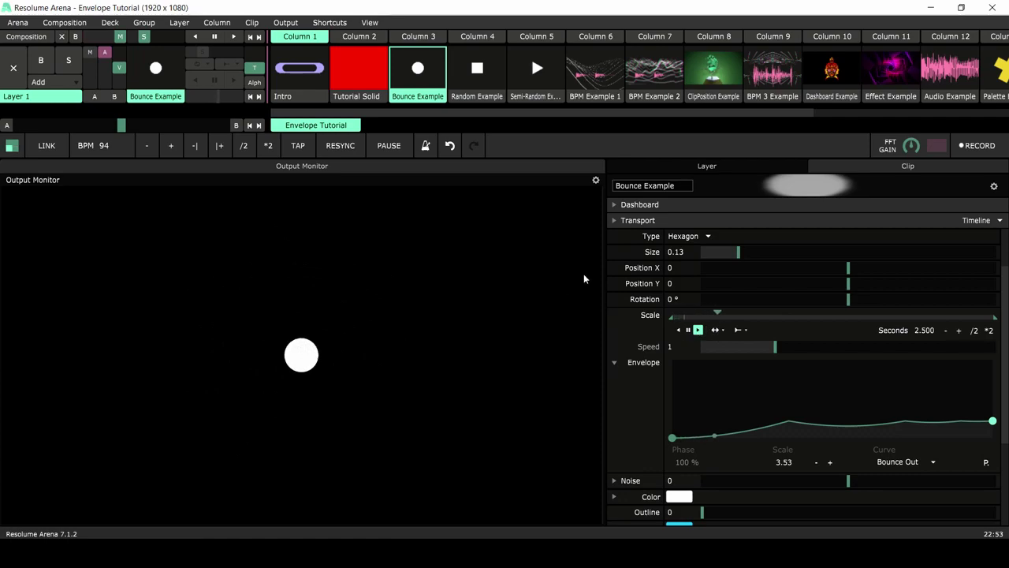
click(726, 331)
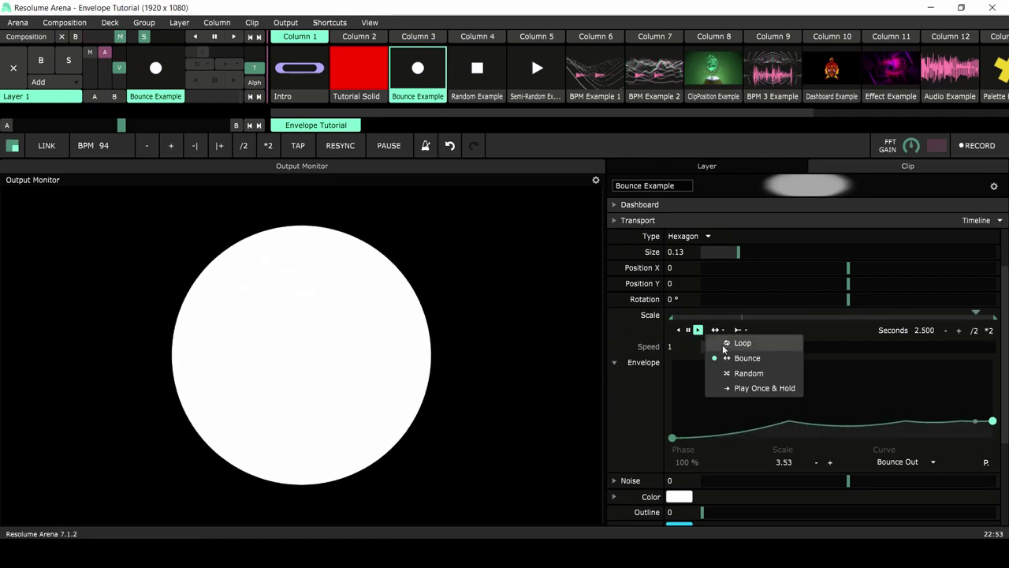
click(839, 344)
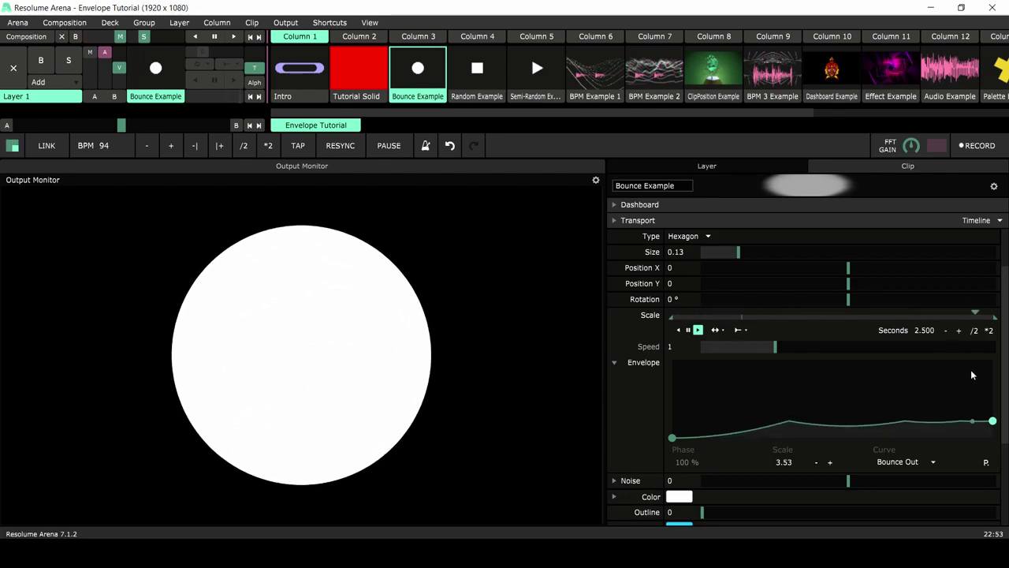
drag(1006, 359, 1006, 372)
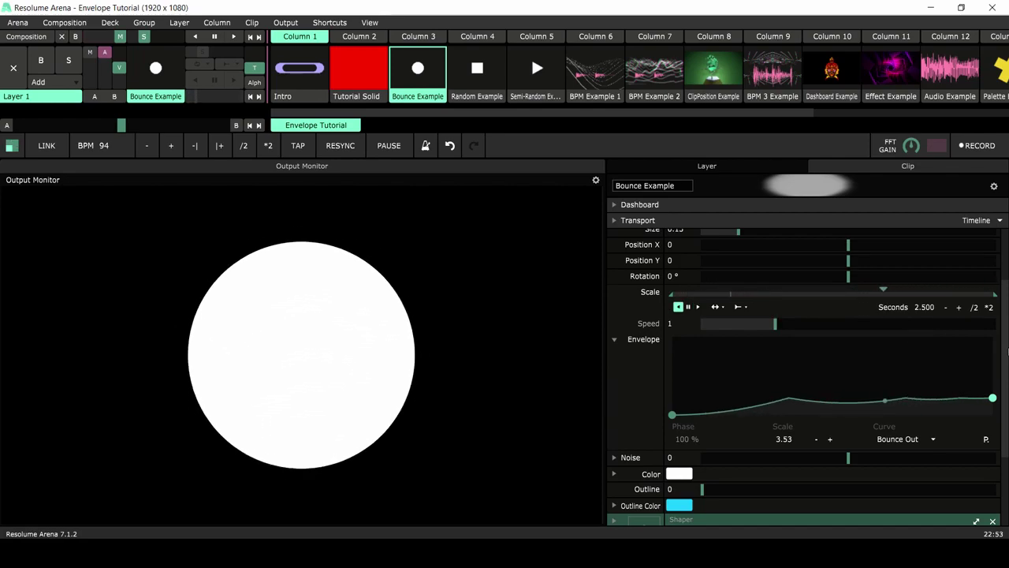
drag(1006, 372, 1007, 350)
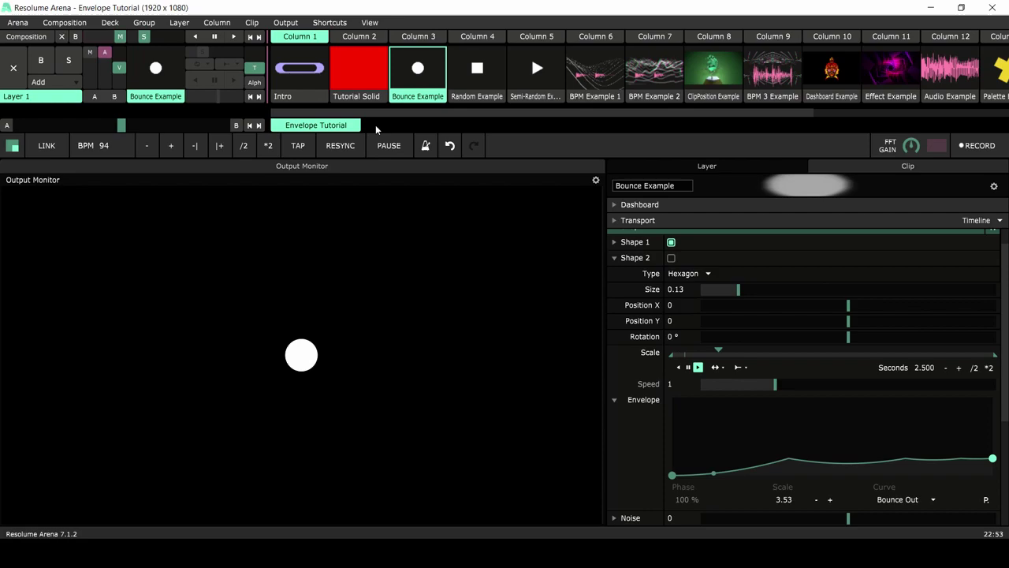
- Play the Random Example clip and check the playback mode options of its Position X envelope
click(470, 71)
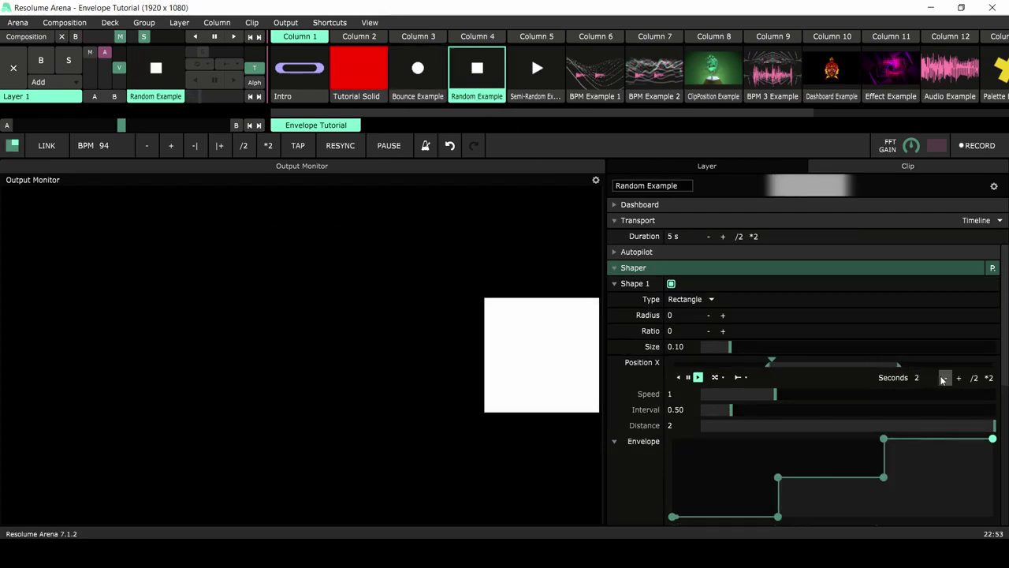
click(724, 378)
click(726, 380)
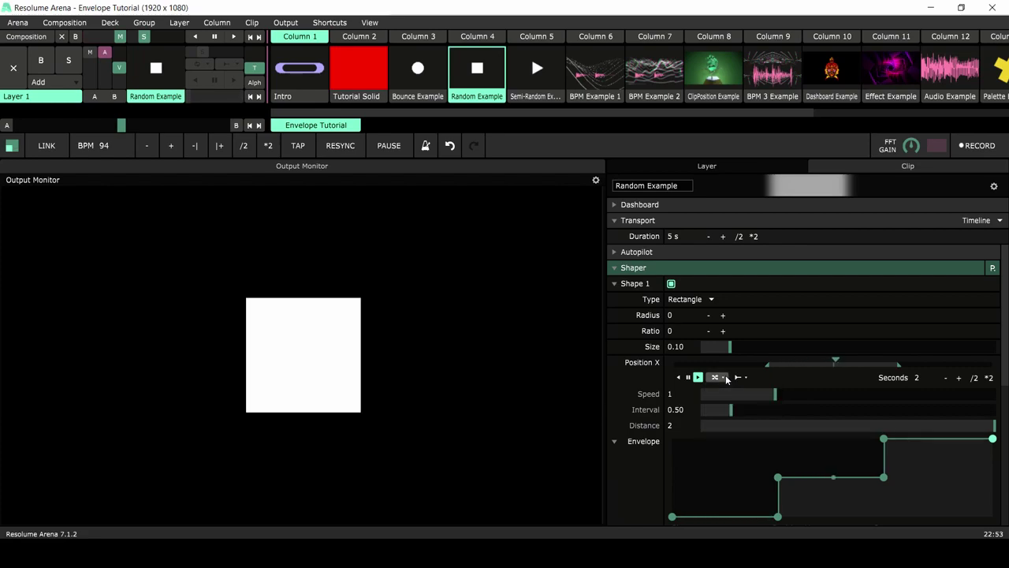
- Inspect the stepped keyframes at 33% and 66% phase in the square's Position X envelope
scroll(804, 395, down, 2)
scroll(716, 397, down, 1)
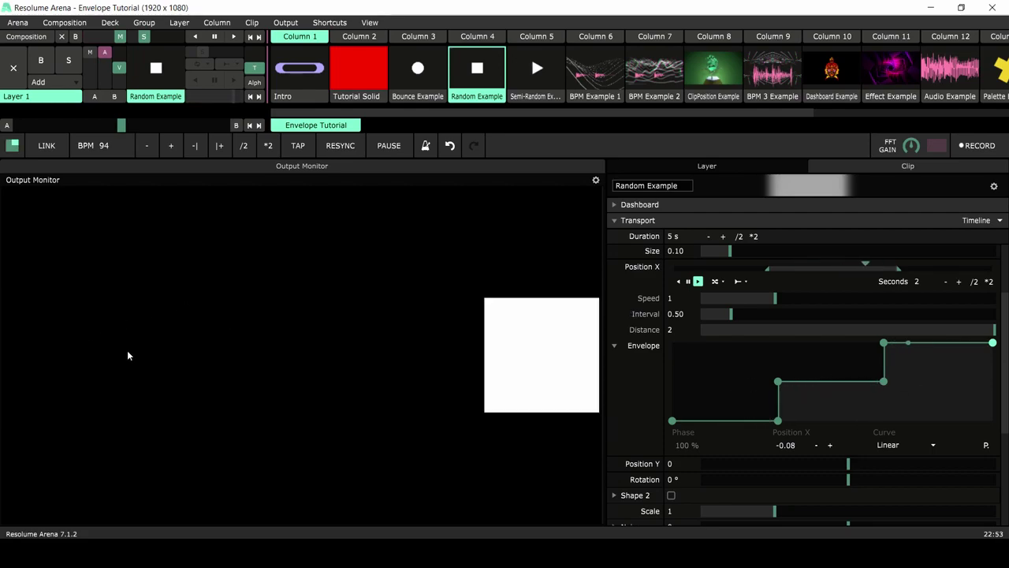
click(778, 421)
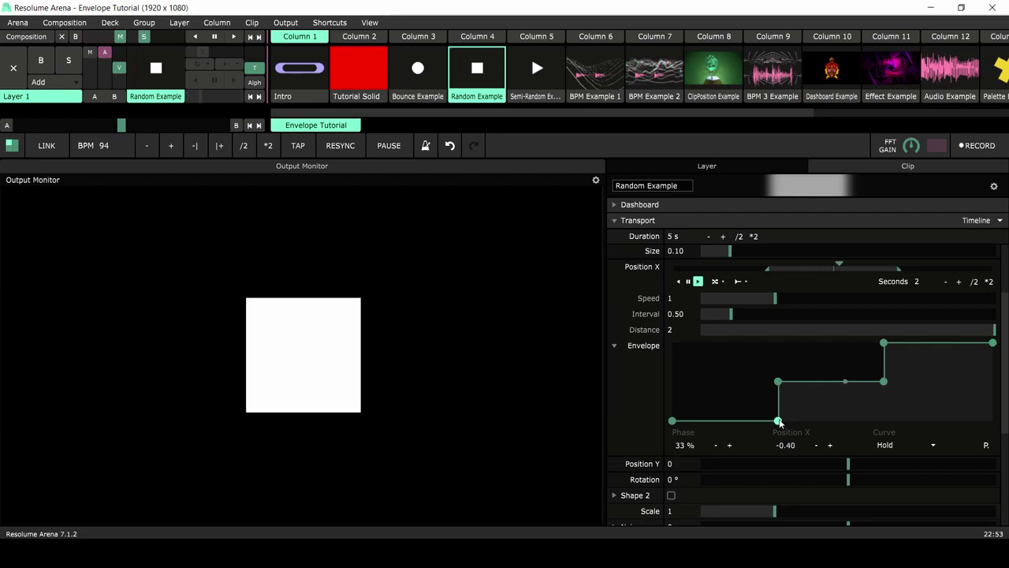
click(884, 342)
click(884, 383)
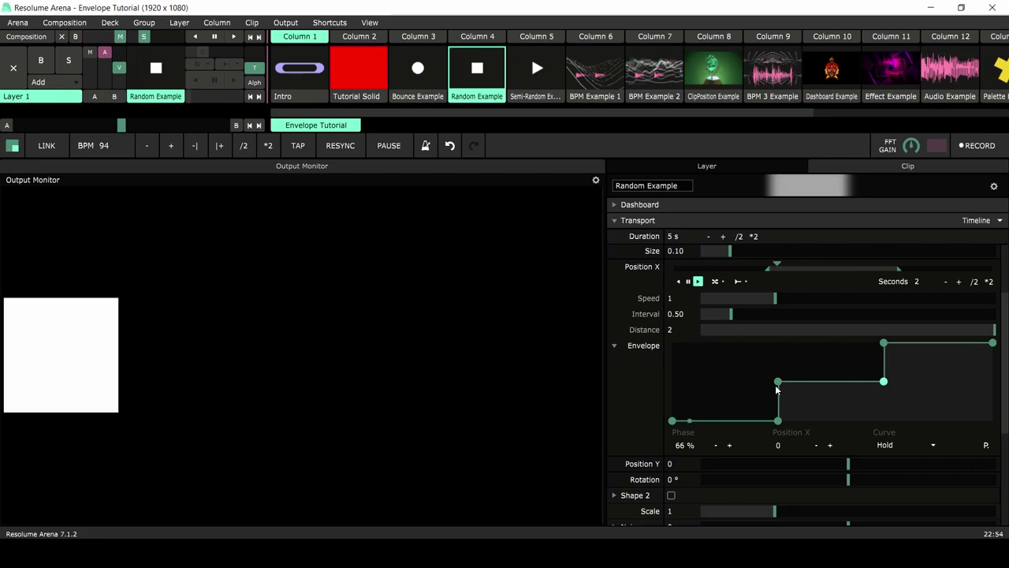
- Play the Semi-Random Example clip and examine the many keyframes in its triangle's Rotation envelope
click(534, 69)
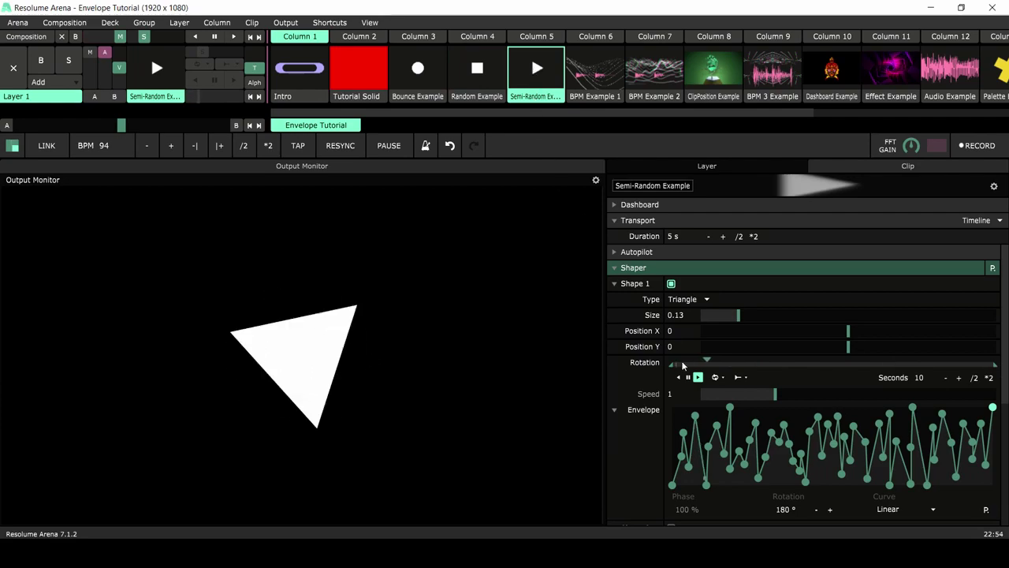
scroll(851, 418, down, 2)
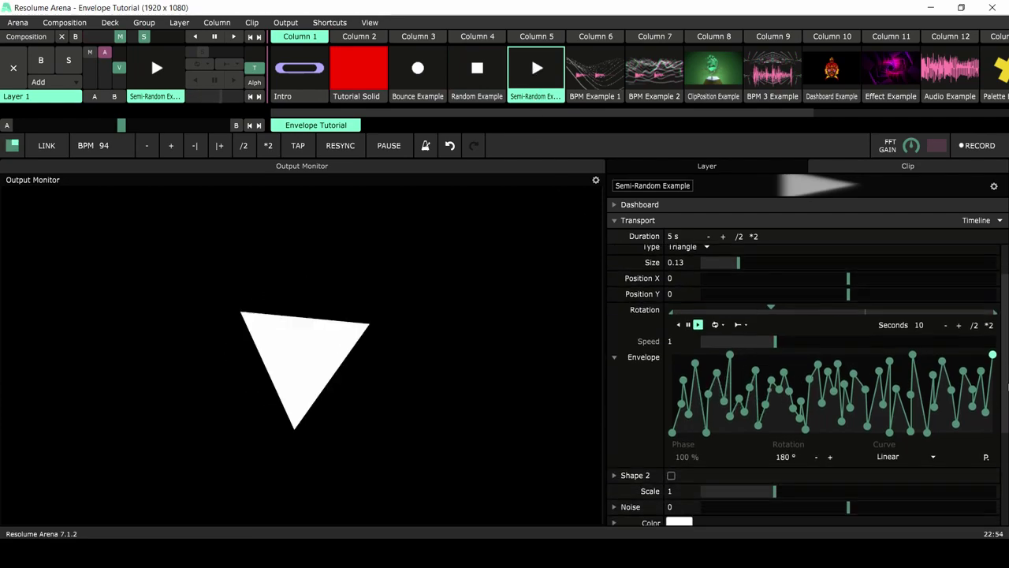
scroll(688, 385, down, 1)
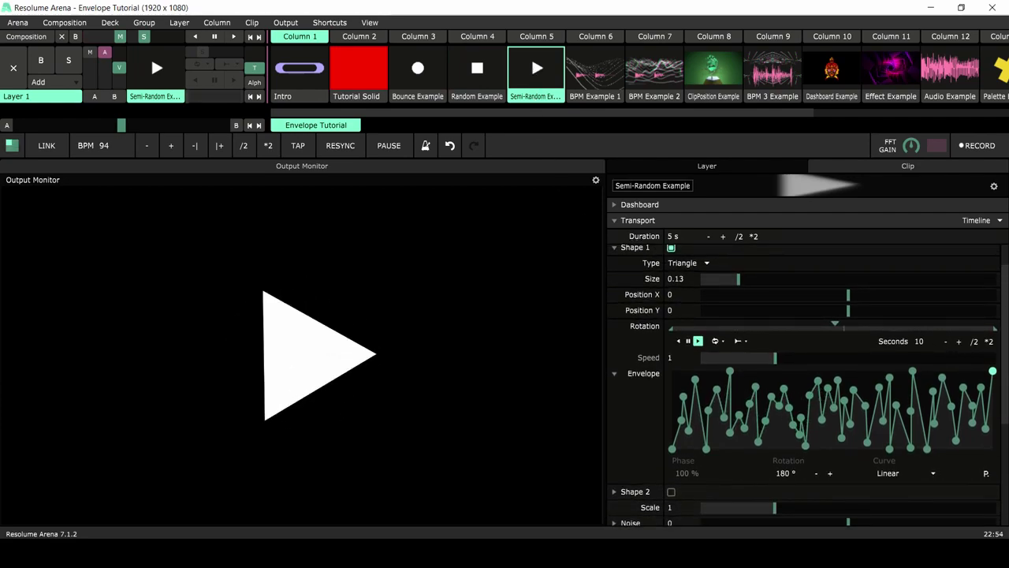
scroll(1005, 347, up, 1)
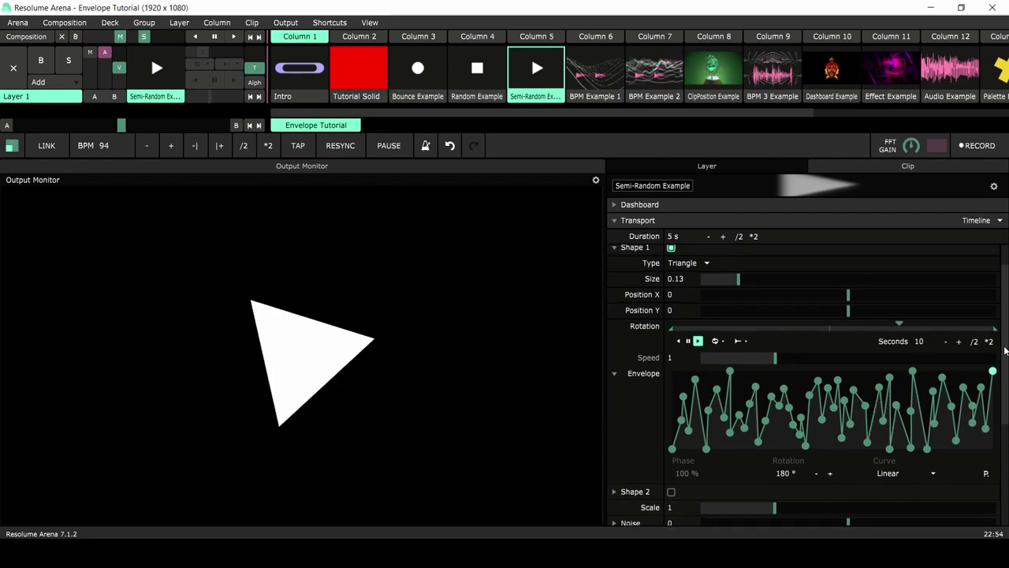
scroll(1006, 347, down, 2)
scroll(787, 368, down, 1)
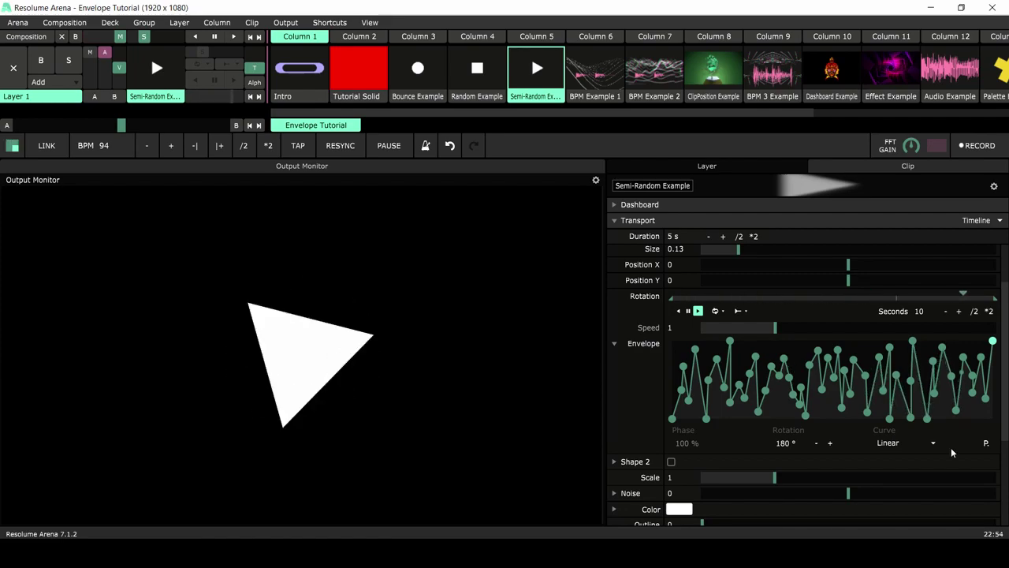
- Review the envelope presets available for the triangle's Rotation, leaving the envelope as it is
click(987, 444)
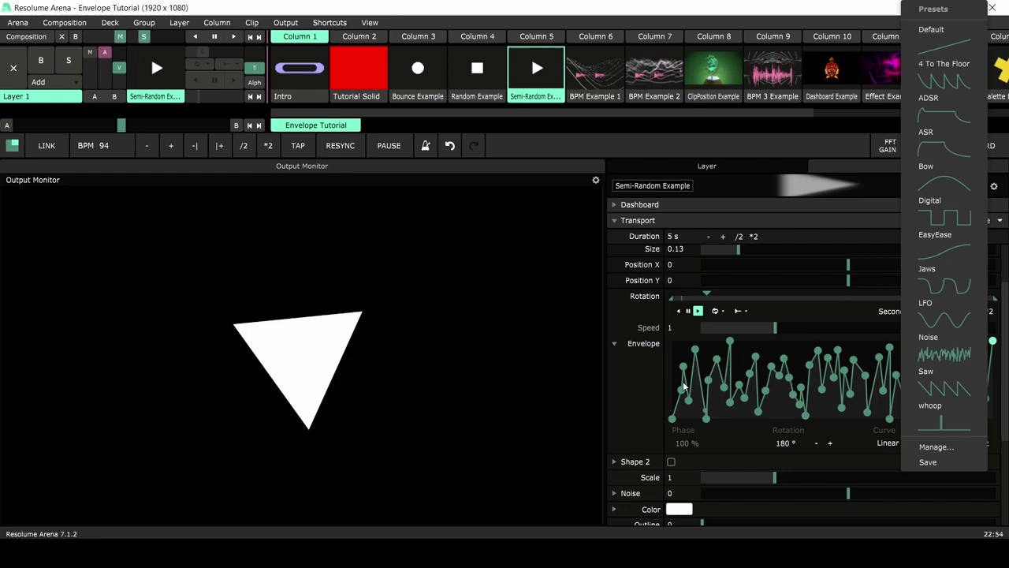
click(631, 392)
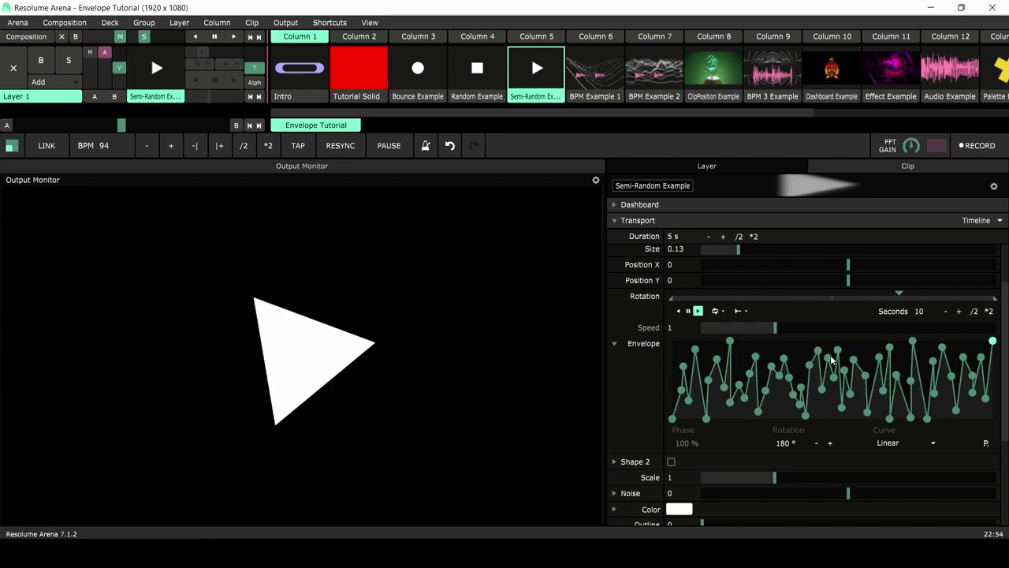
- Play the BPM Example 1 clip and inspect its four-beat Jagginess envelope and the low keyframe at 25% phase
click(593, 77)
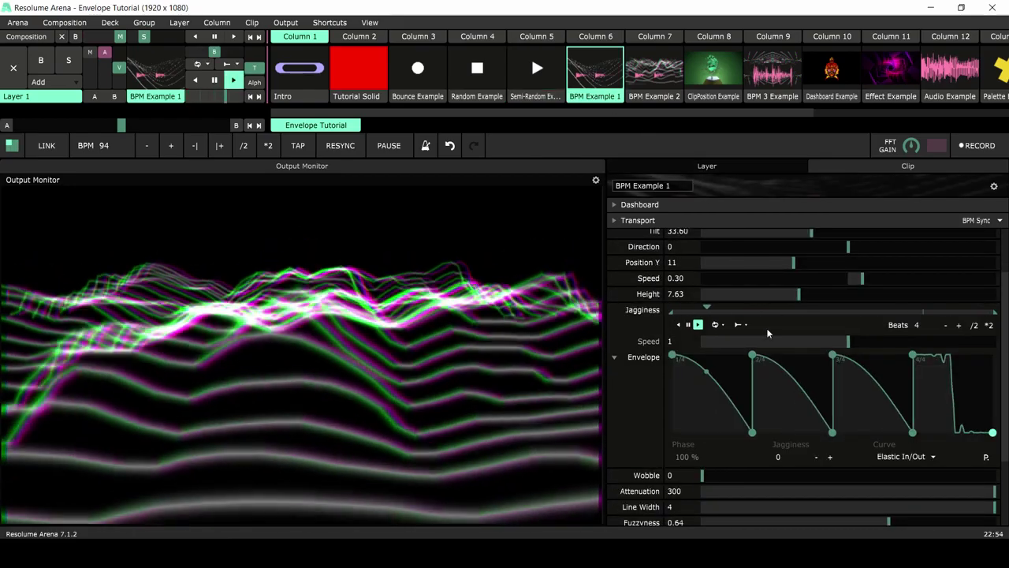
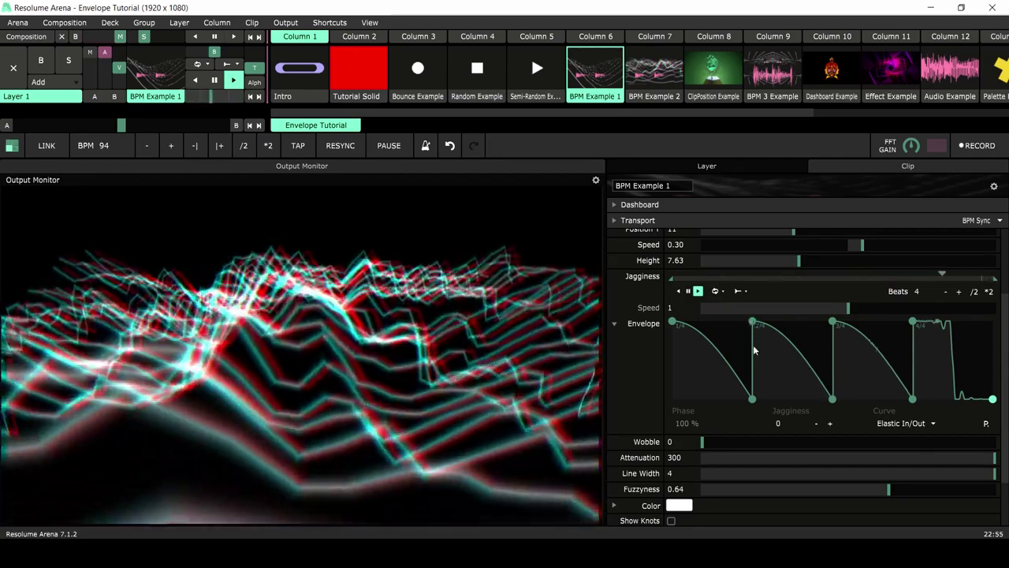
drag(727, 401, 754, 402)
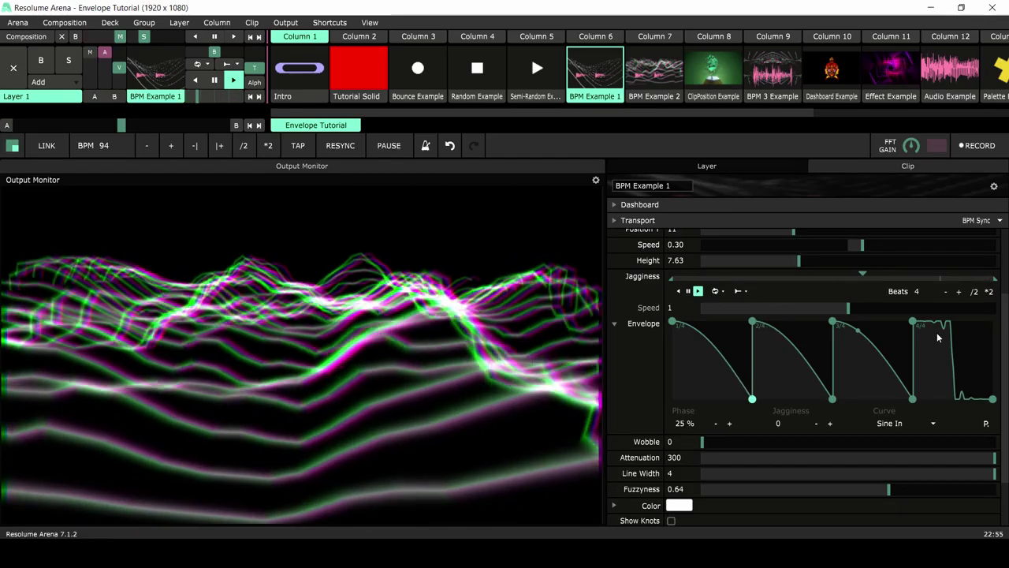
click(241, 151)
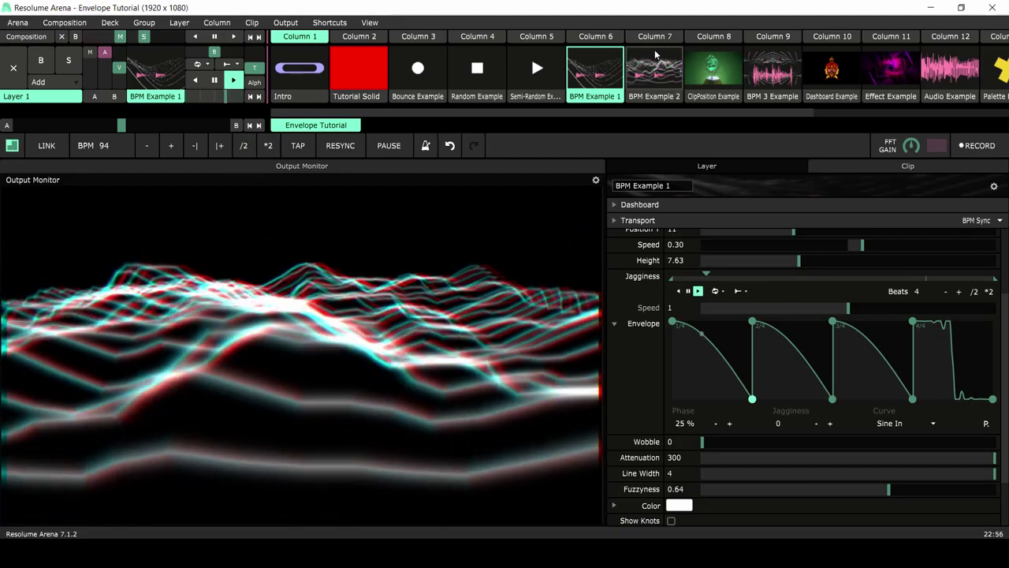
- Play the BPM Example 2 clip and examine its Position Y and Jagginess envelopes
click(658, 75)
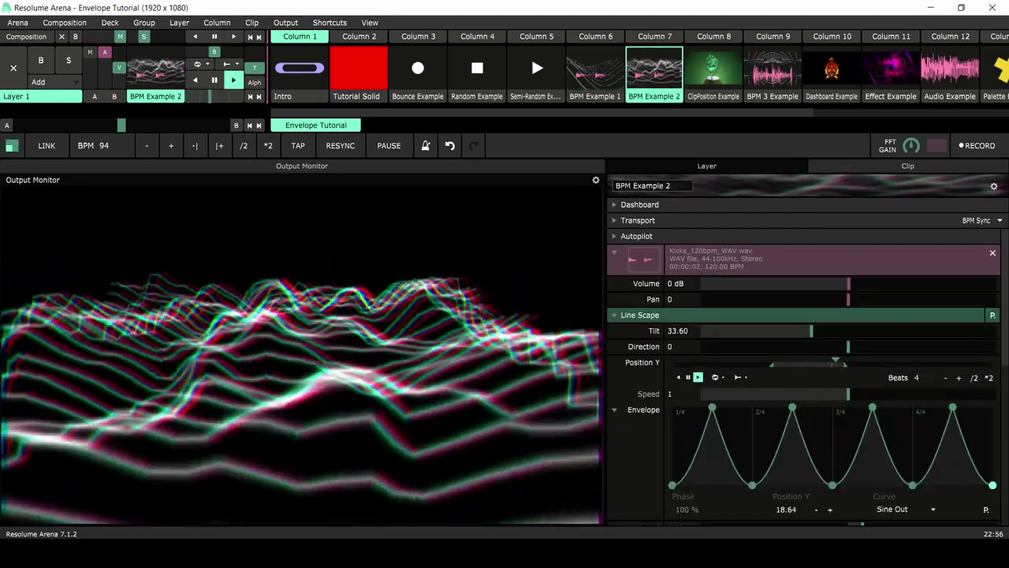
scroll(1006, 296, down, 3)
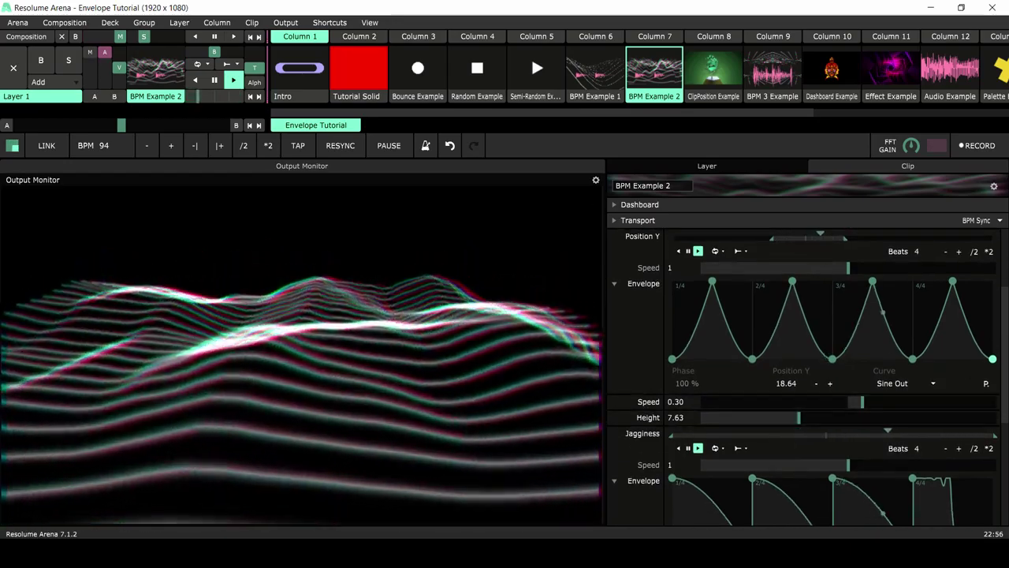
scroll(1007, 350, down, 3)
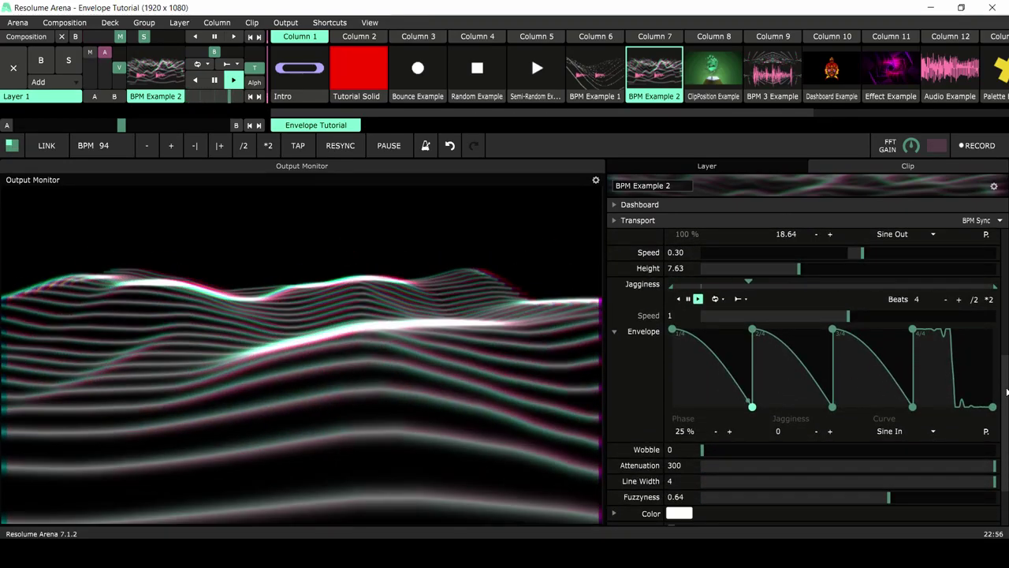
scroll(1007, 324, up, 3)
scroll(1007, 320, up, 1)
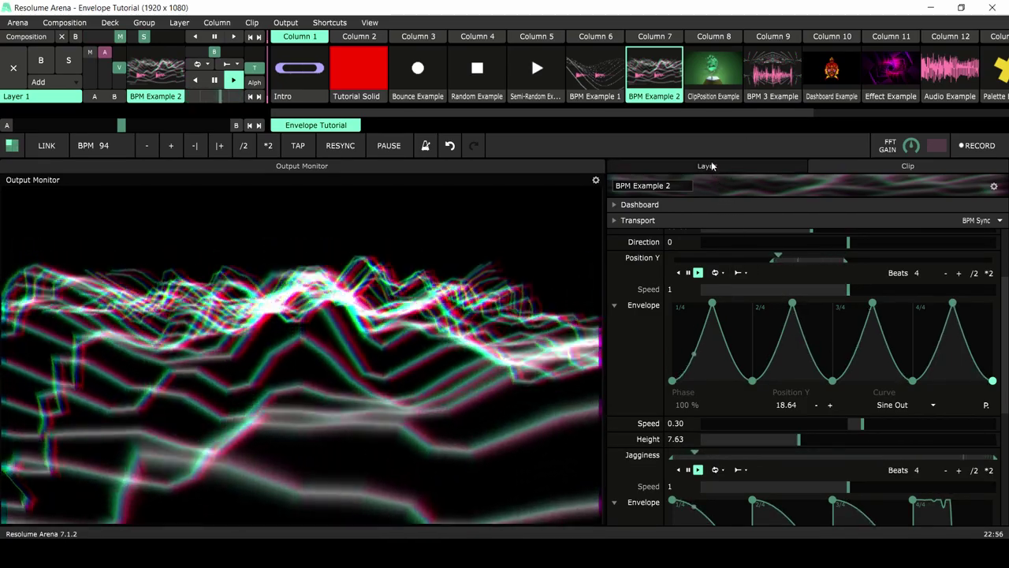
- Play the ClipPosition Example clip and check the animation options of its Scale parameter, keeping Clip Position
click(712, 60)
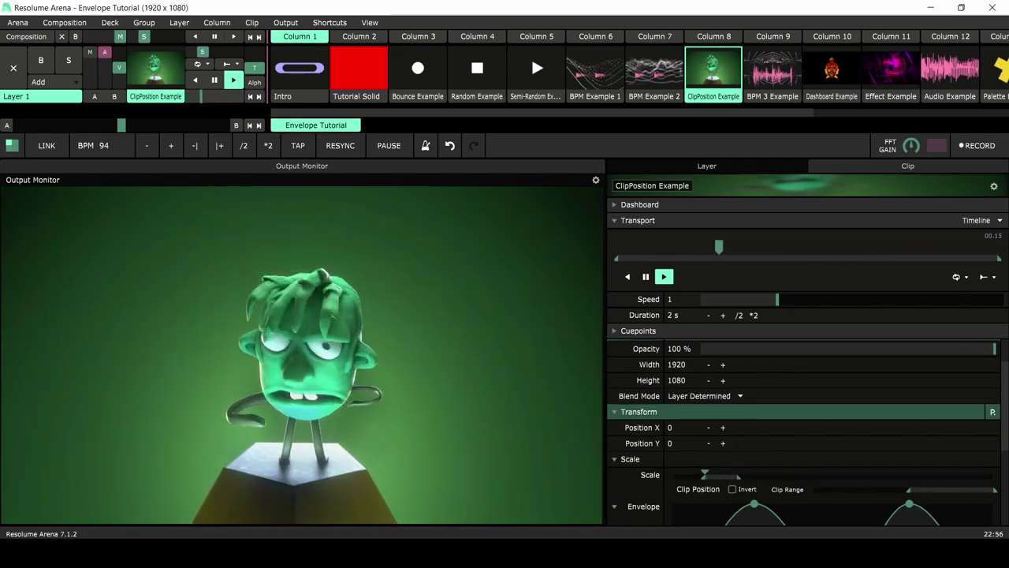
scroll(1008, 421, down, 2)
scroll(1008, 420, down, 2)
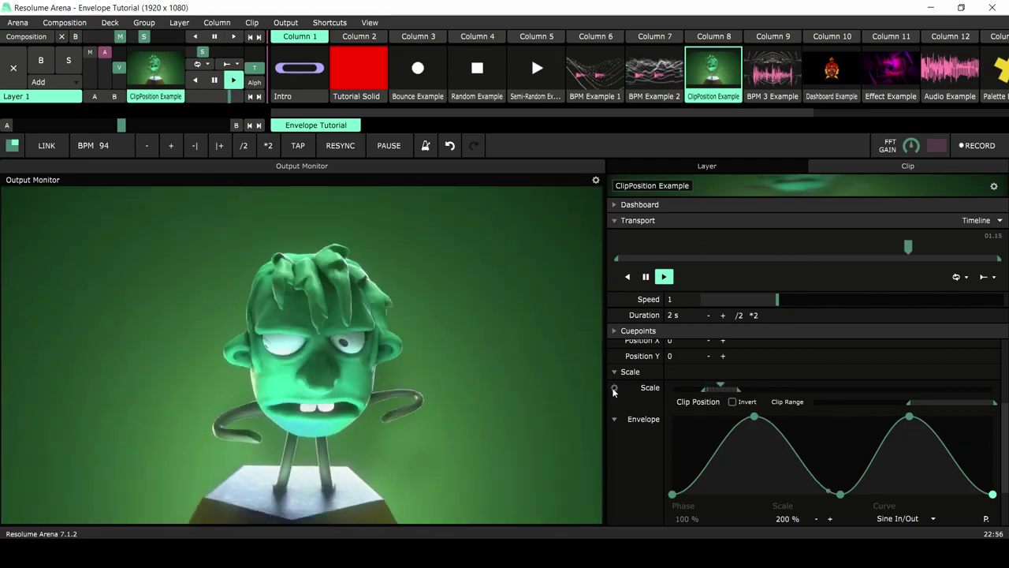
click(614, 387)
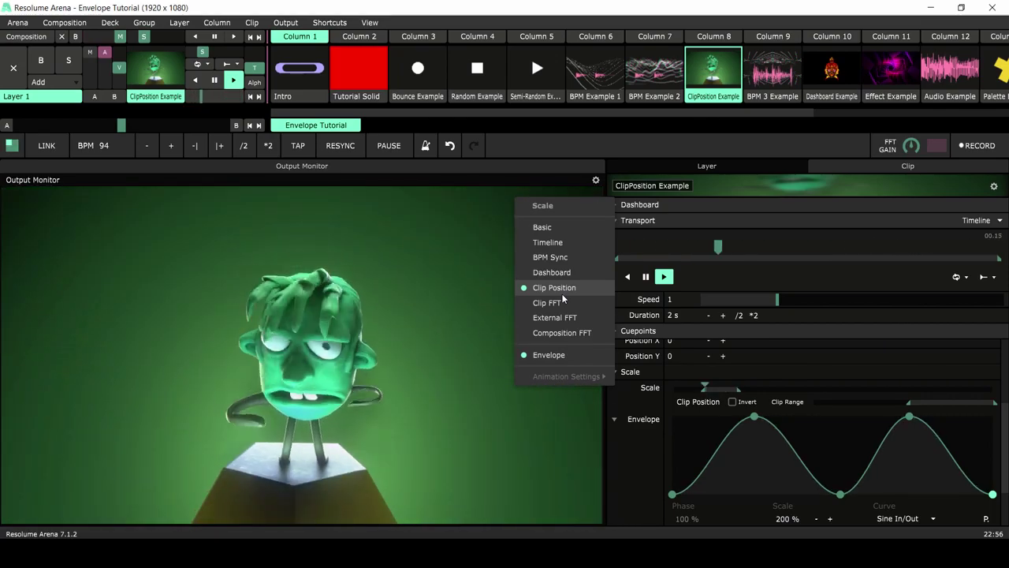
click(634, 402)
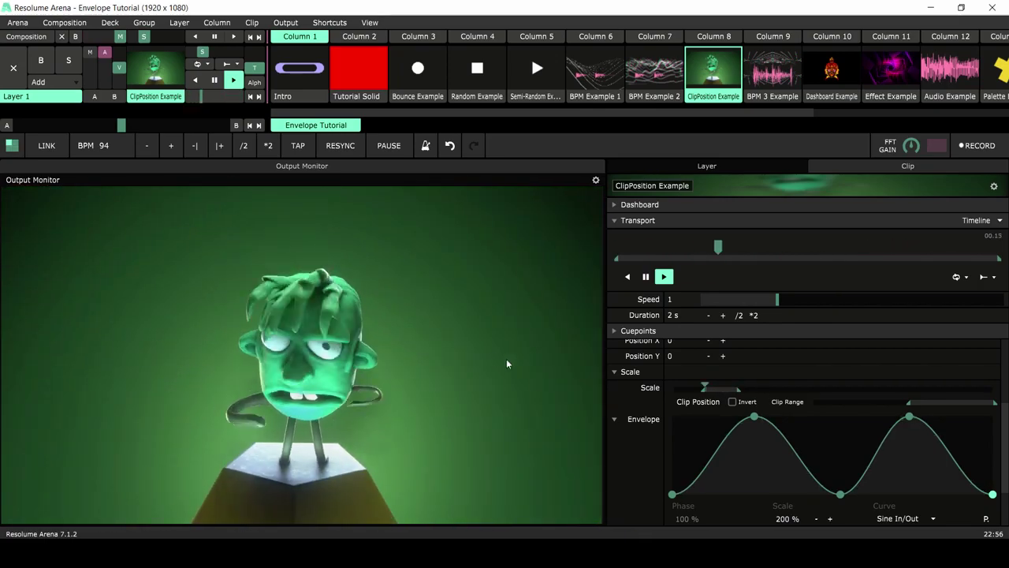
- Try starting the Scale envelope's clip range at 0.00, then return its start to around the original point
scroll(789, 394, down, 1)
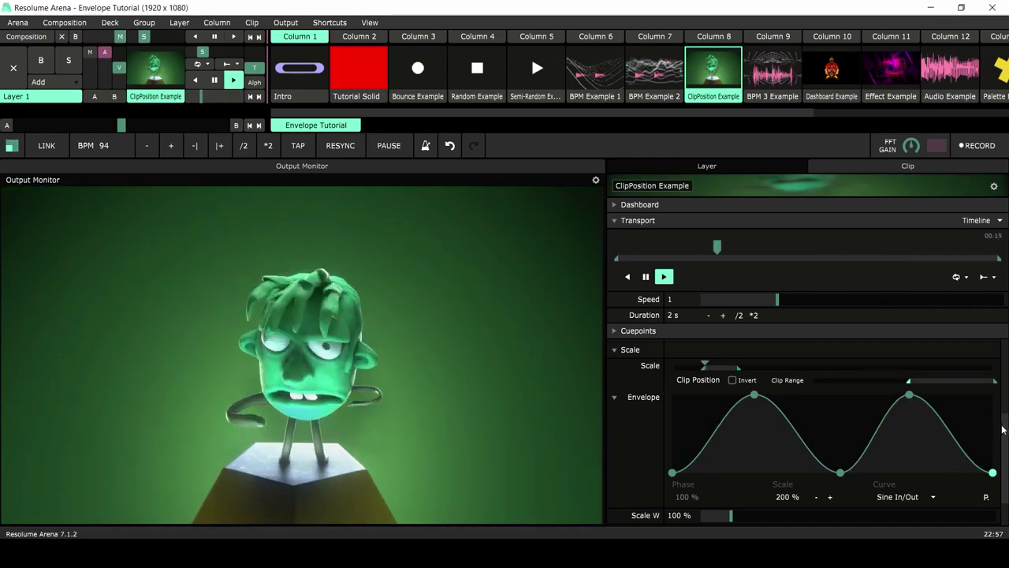
scroll(1007, 440, down, 1)
scroll(1006, 439, up, 1)
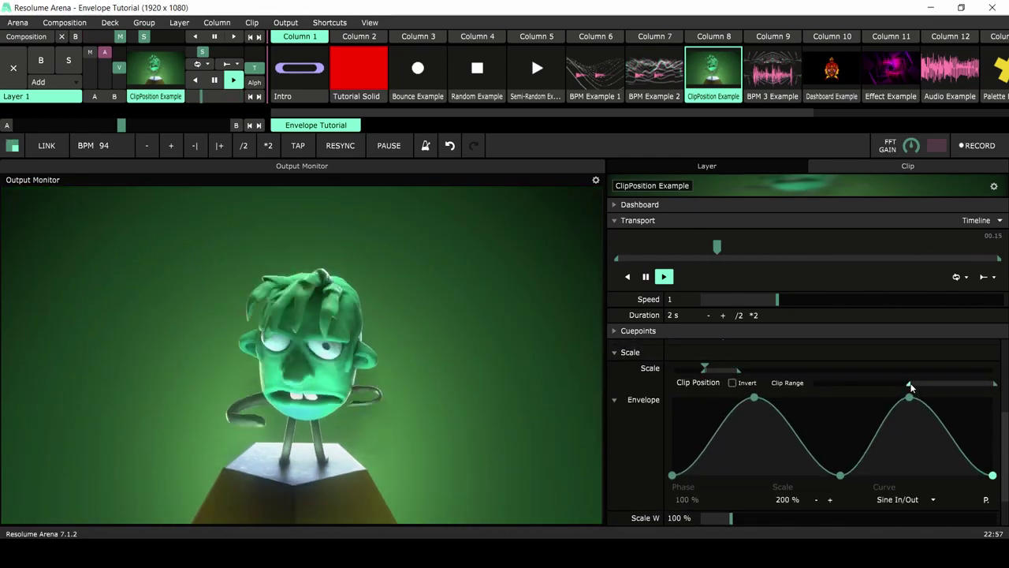
drag(910, 386, 793, 388)
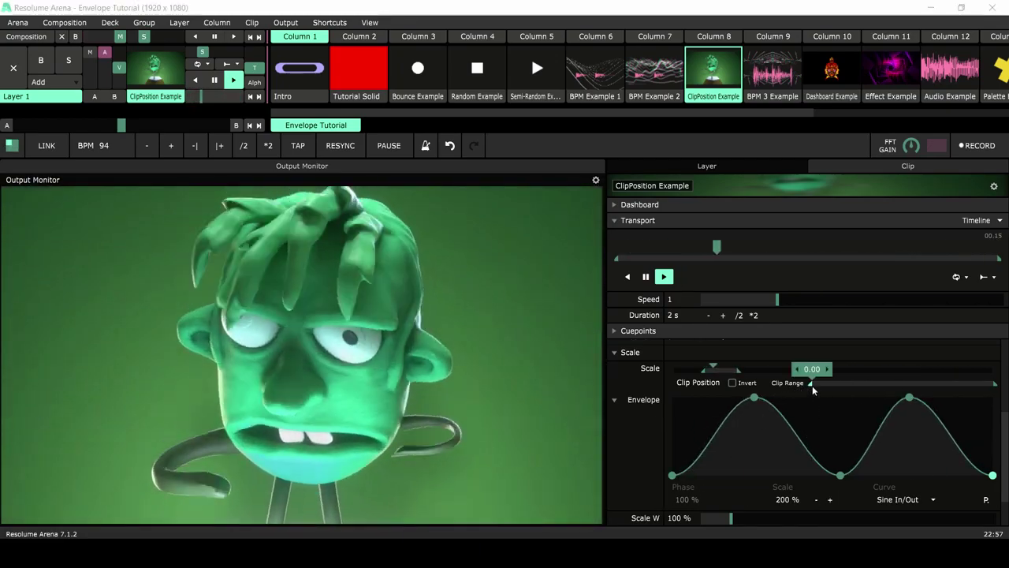
drag(813, 385, 907, 388)
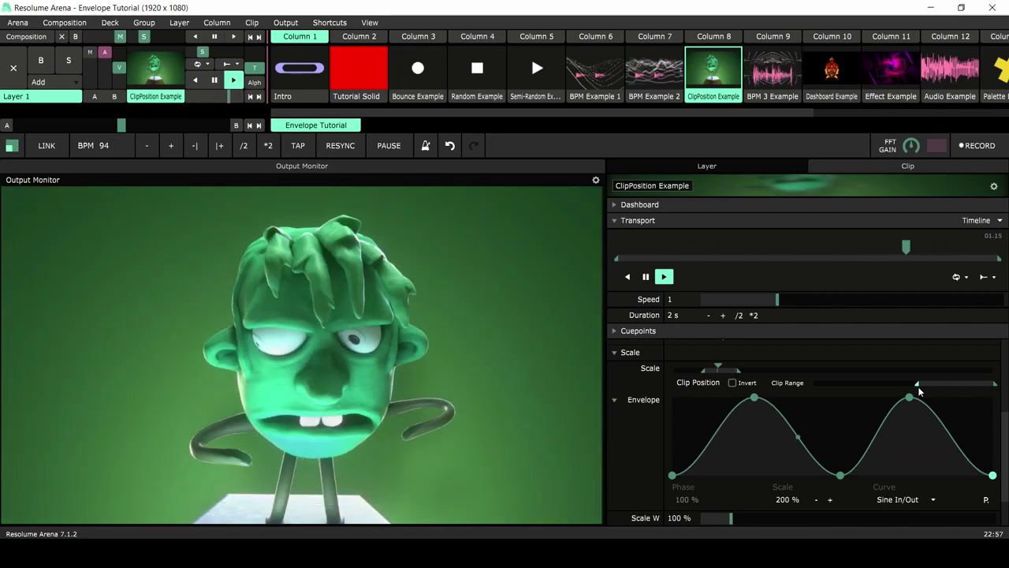
- Try different start and end points for Scale's clip range, including a start of 0.72, then restore the original range
mouse_move(919, 387)
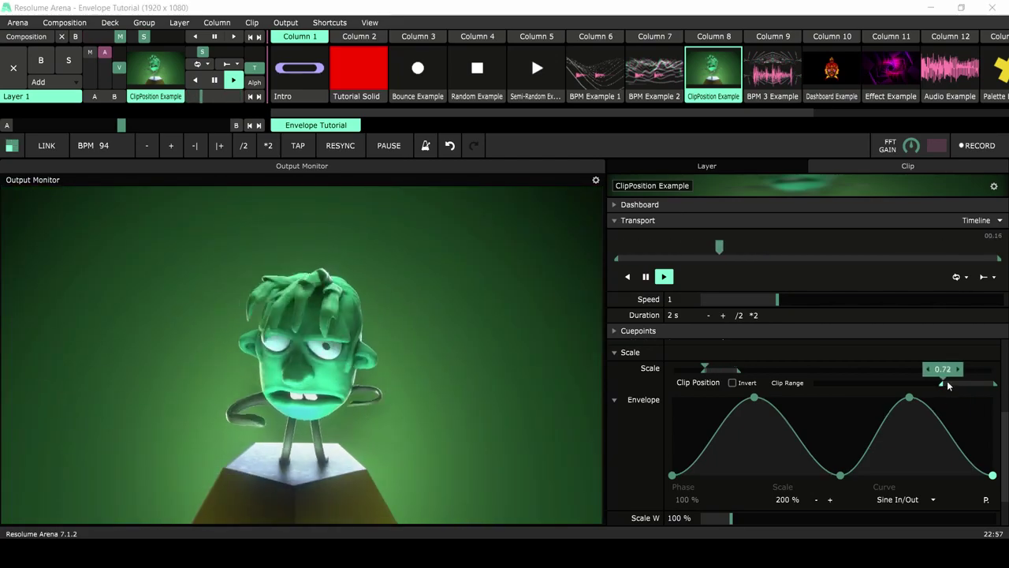
drag(948, 382, 907, 383)
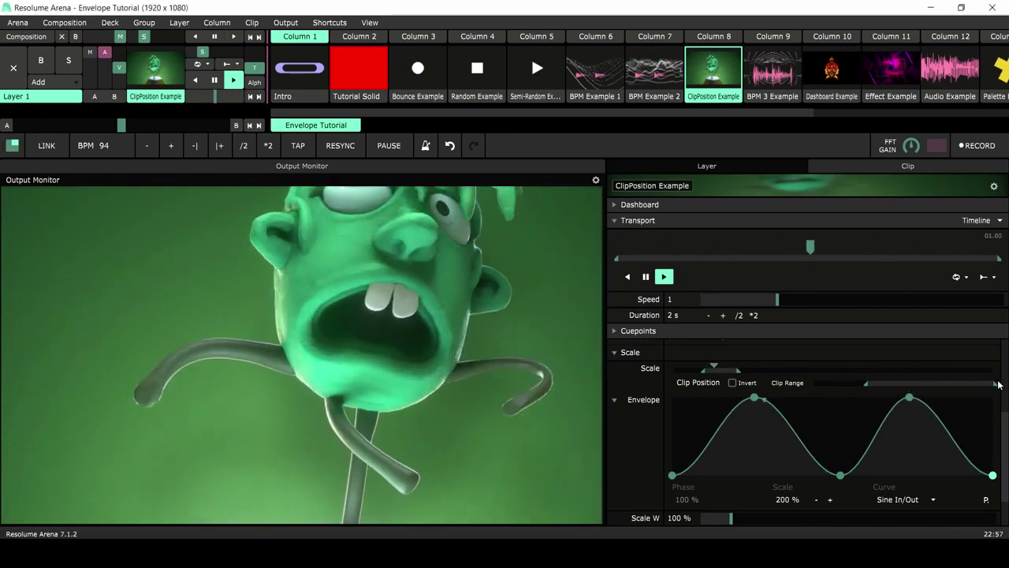
drag(868, 385, 922, 381)
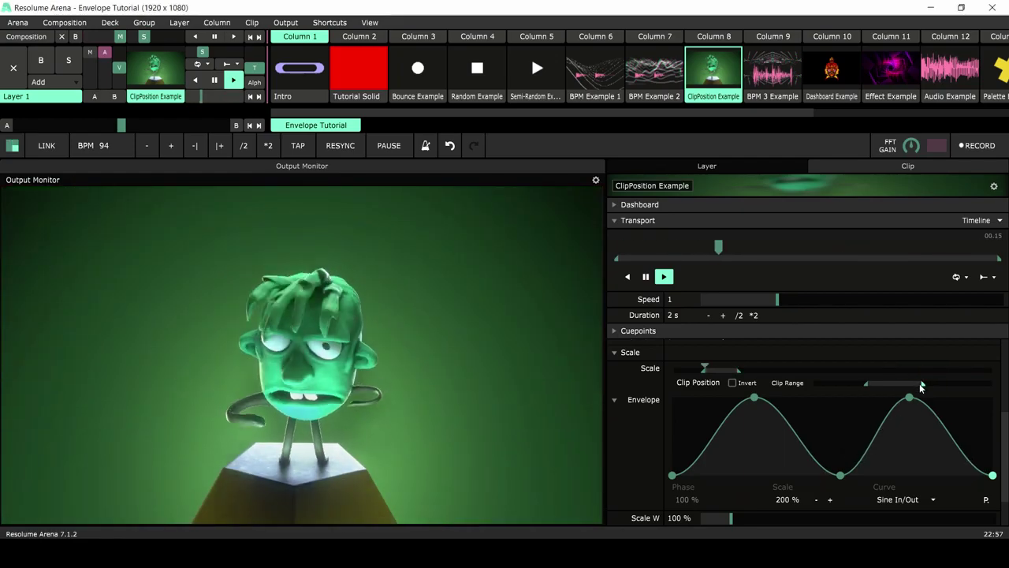
drag(921, 385, 995, 383)
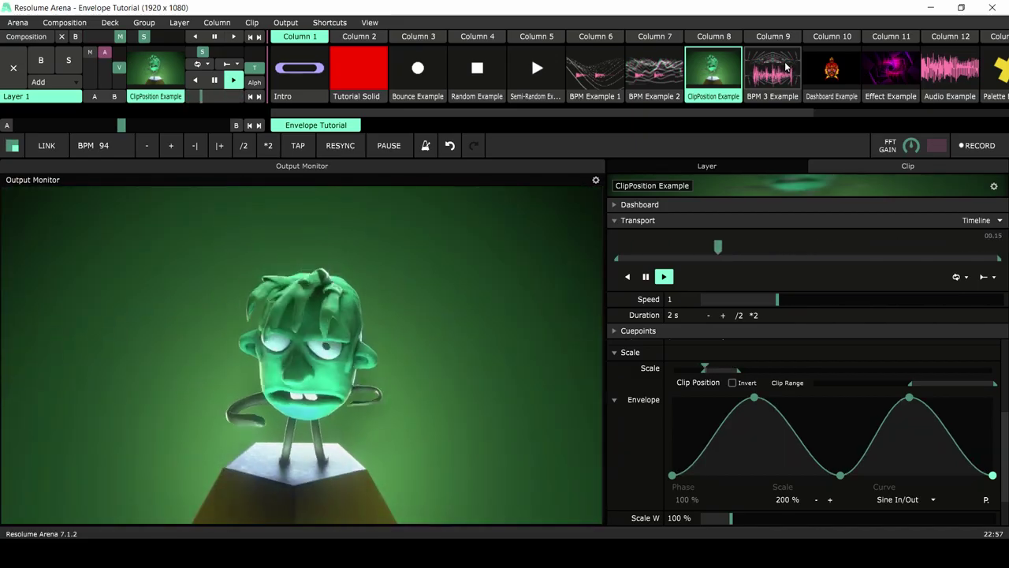
- Play the BPM 3 Example clip and bypass its Shift RGB, LoRez, Shift Glitch, Twitch and Mirror Quad effects
click(786, 68)
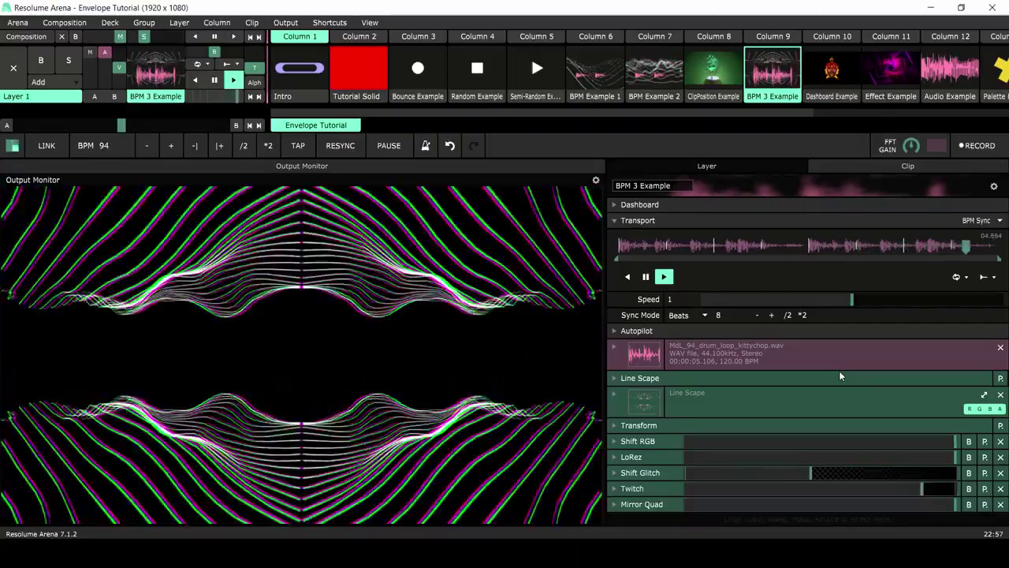
click(969, 440)
click(969, 472)
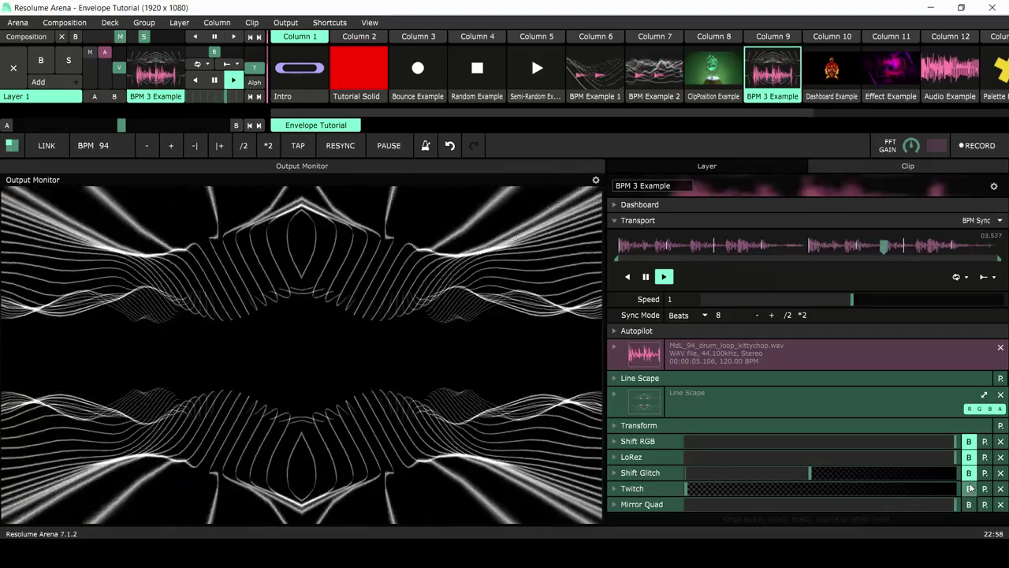
click(970, 488)
click(969, 504)
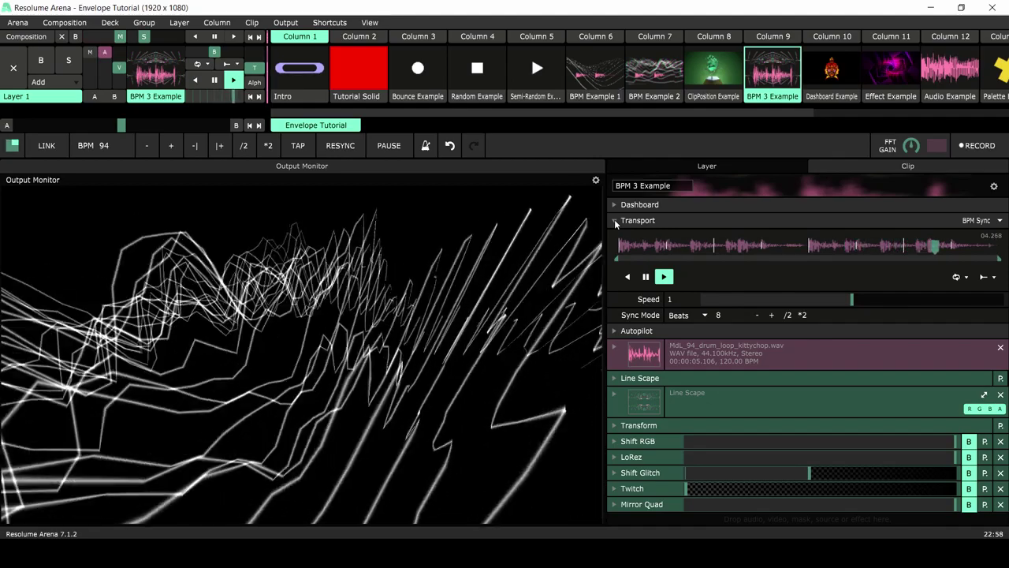
- Collapse the clip's Transport section and expand the Line Scape parameters
click(614, 221)
click(613, 253)
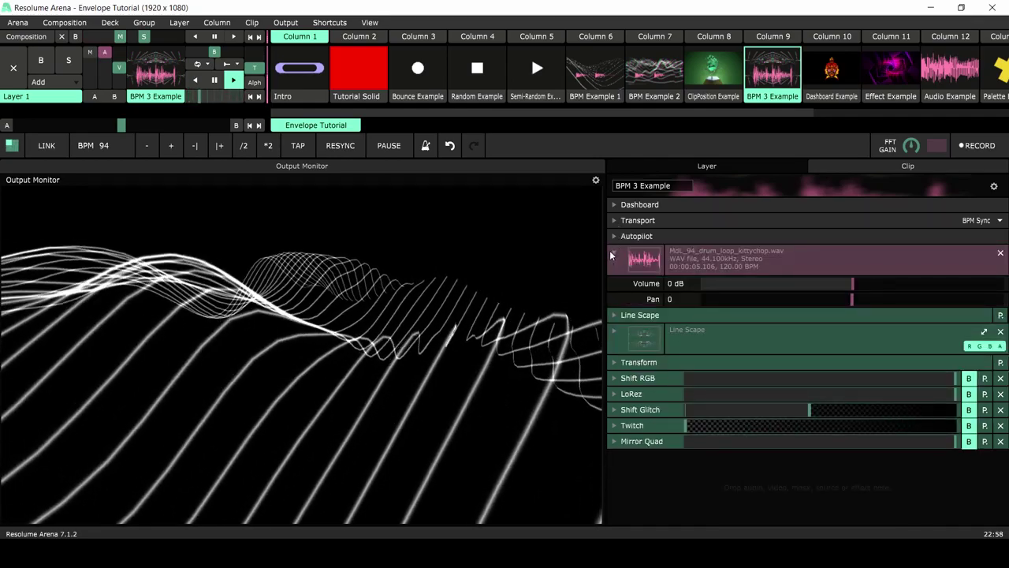
click(612, 253)
click(615, 283)
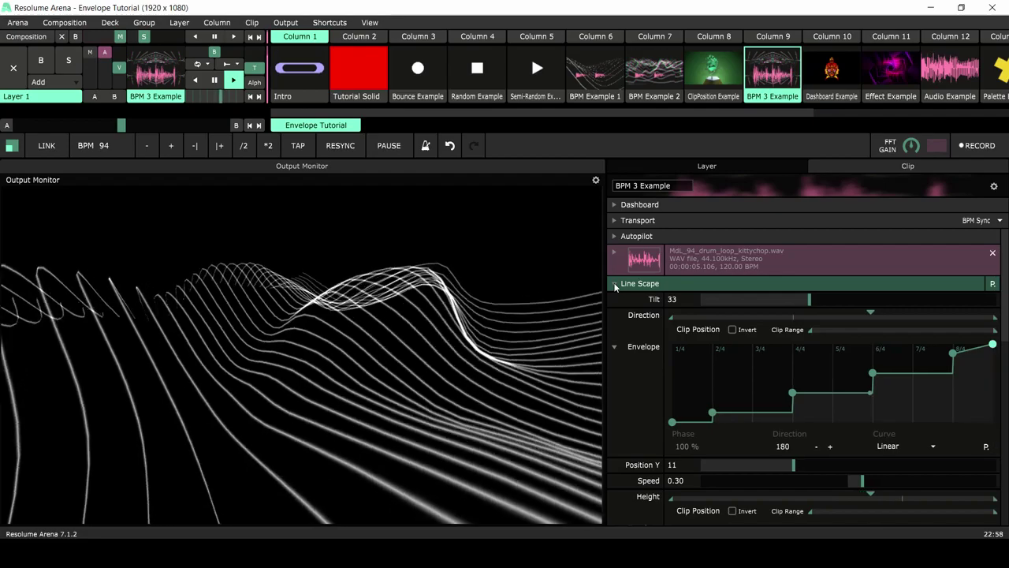
- Examine the stepped Direction envelope of Line Scape and its animation options, keeping Clip Position
scroll(1007, 329, down, 1)
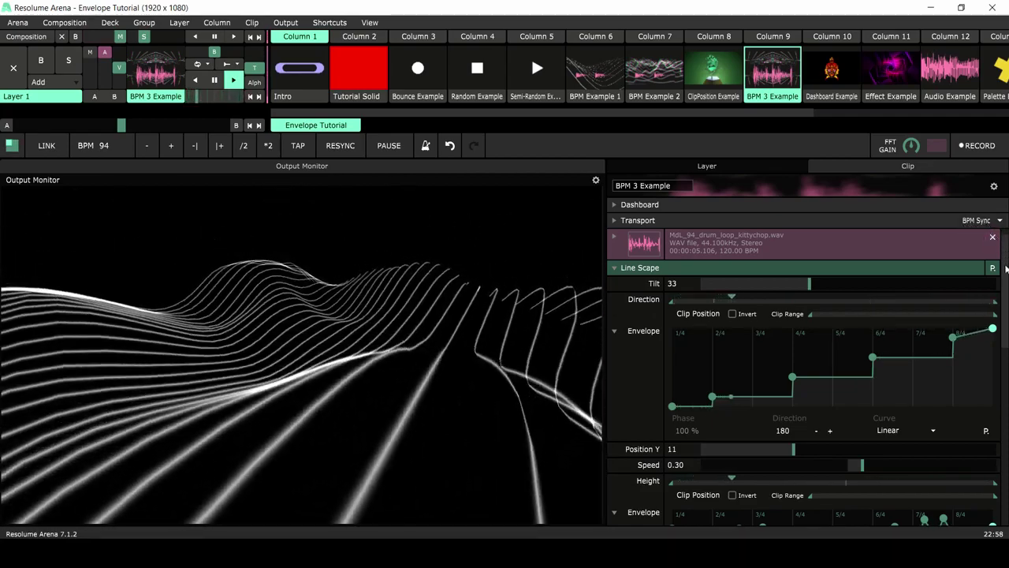
click(615, 299)
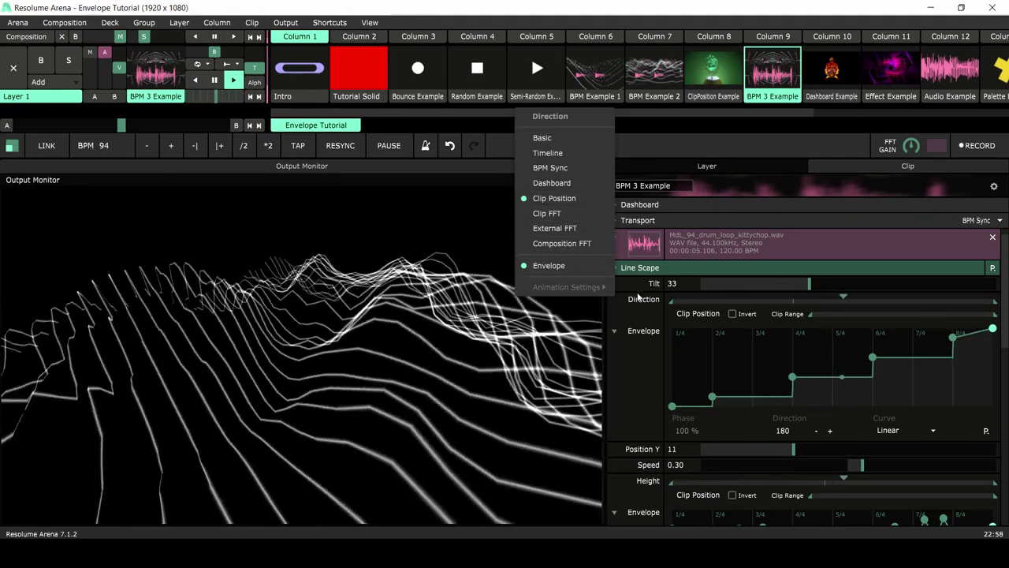
click(633, 315)
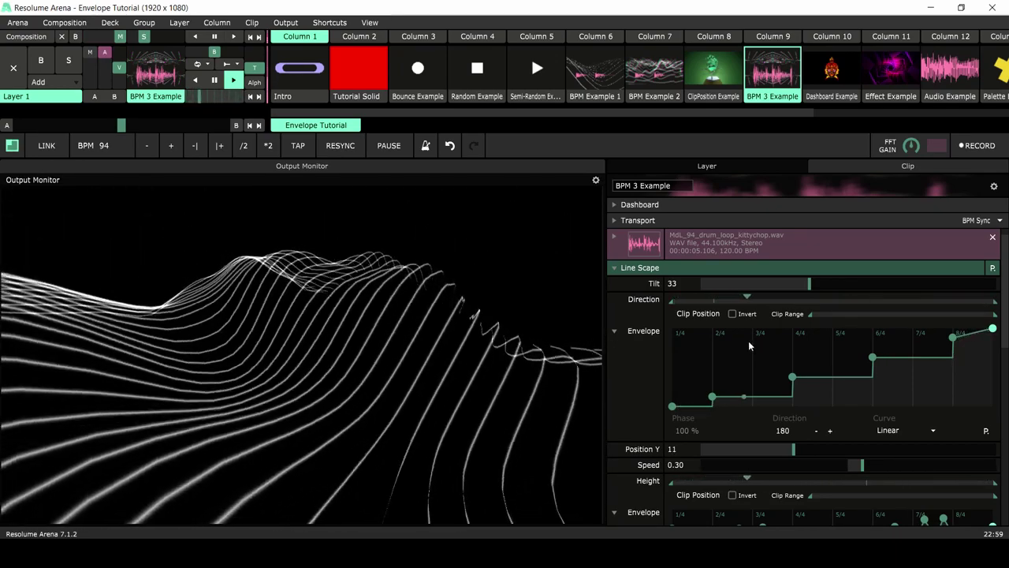
scroll(1003, 315, up, 1)
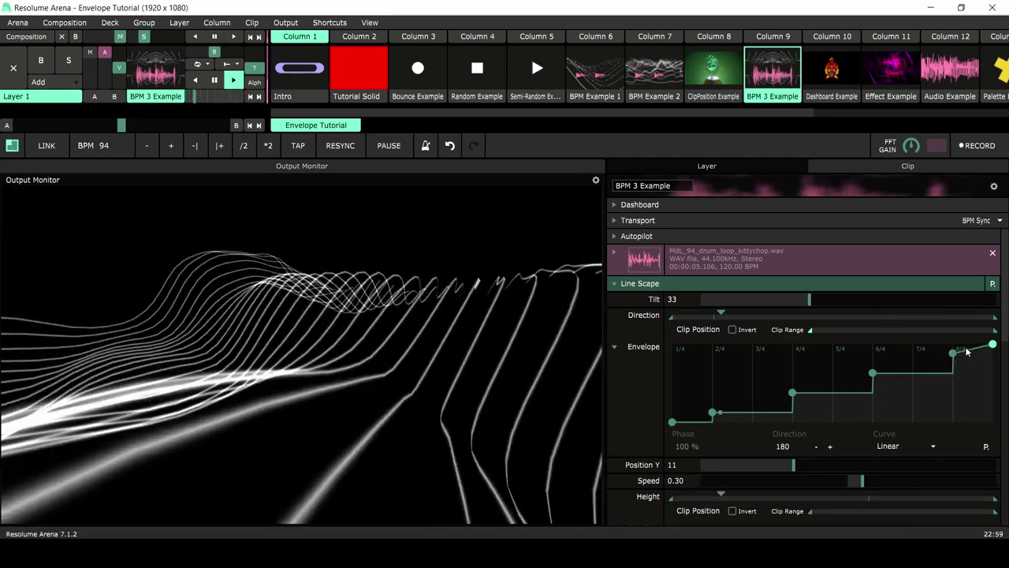
- Examine Line Scape's Height envelope and its animation options, keeping Clip Position
scroll(1003, 329, down, 3)
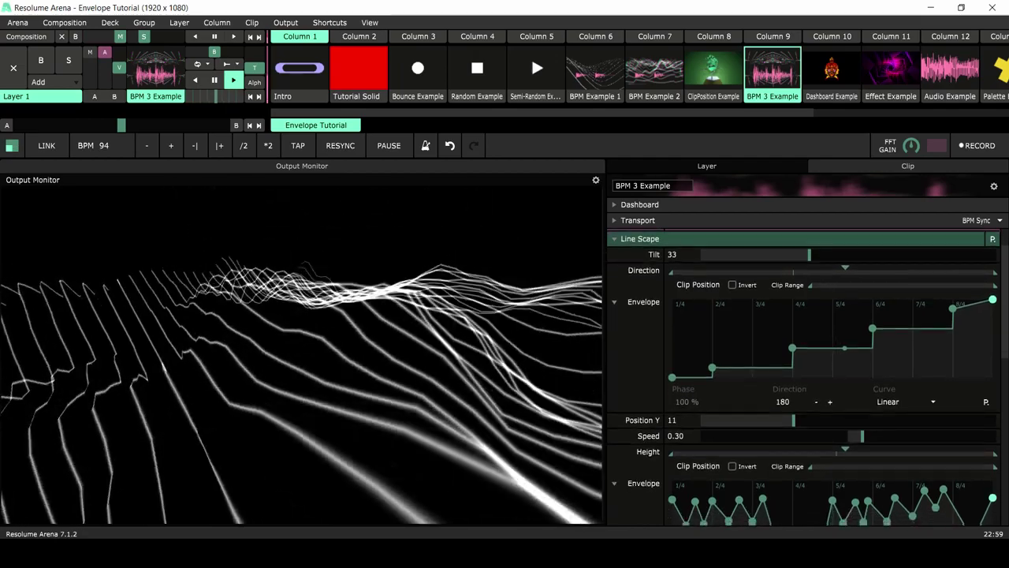
scroll(804, 377, down, 5)
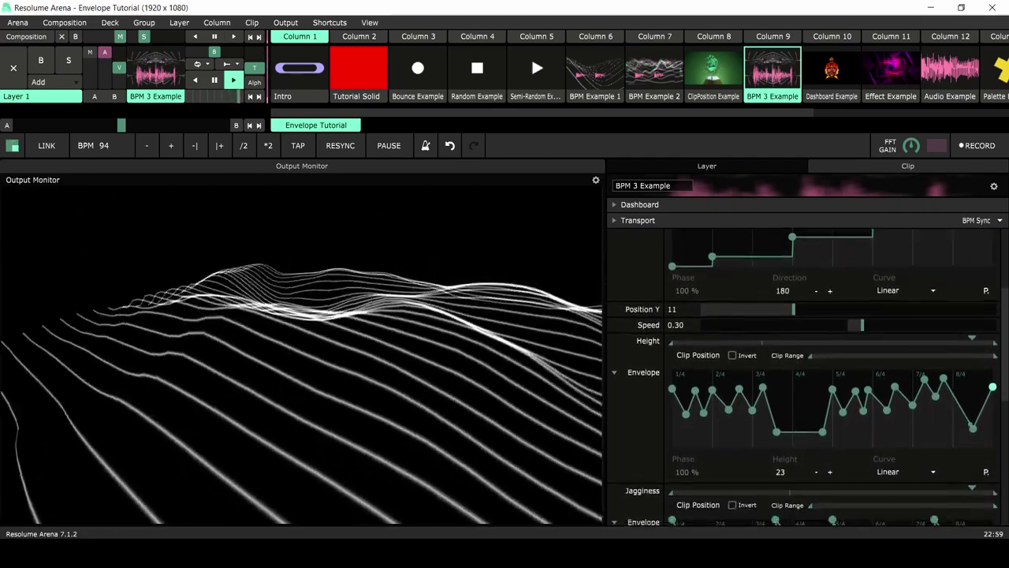
scroll(936, 403, down, 1)
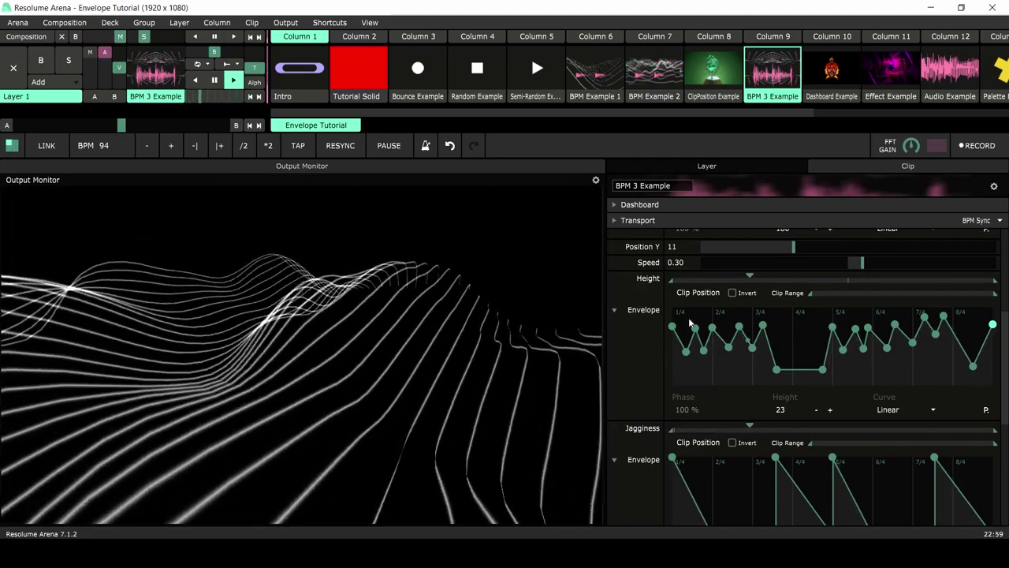
click(615, 279)
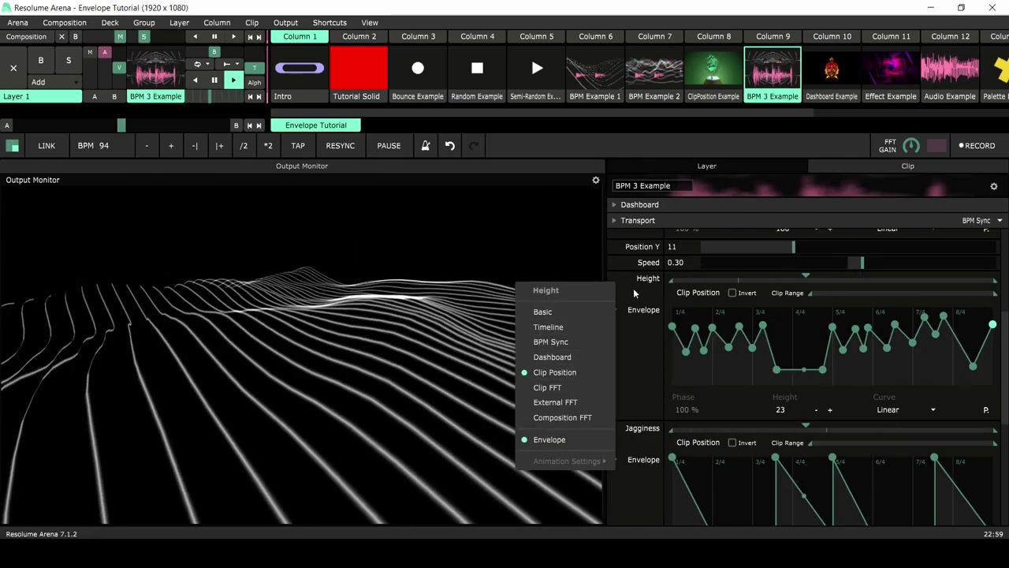
click(634, 288)
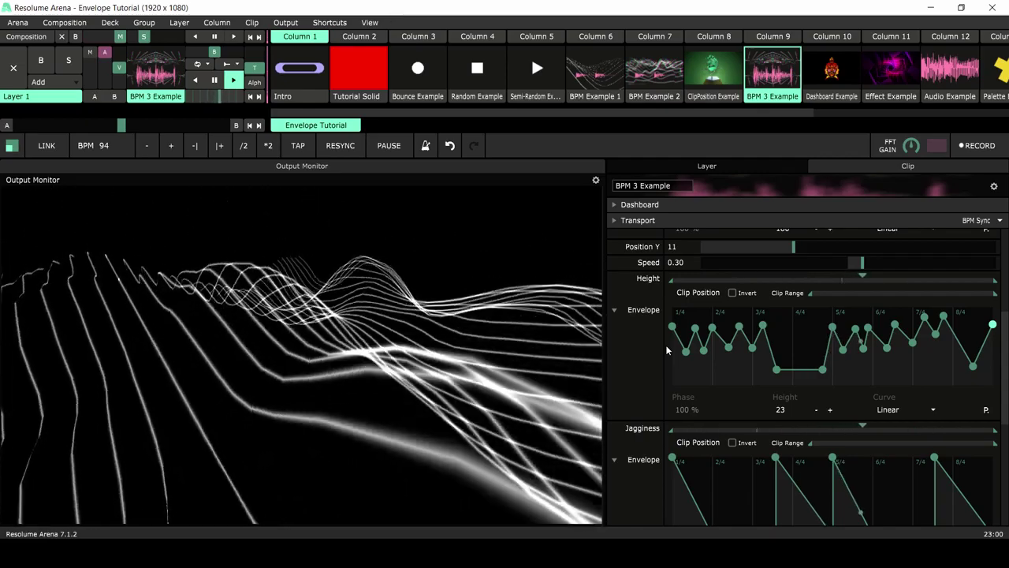
- Check the audio file's volume and pan parameters and the clip's Transport settings, collapsing both sections again
scroll(1006, 274, up, 5)
scroll(1007, 273, up, 2)
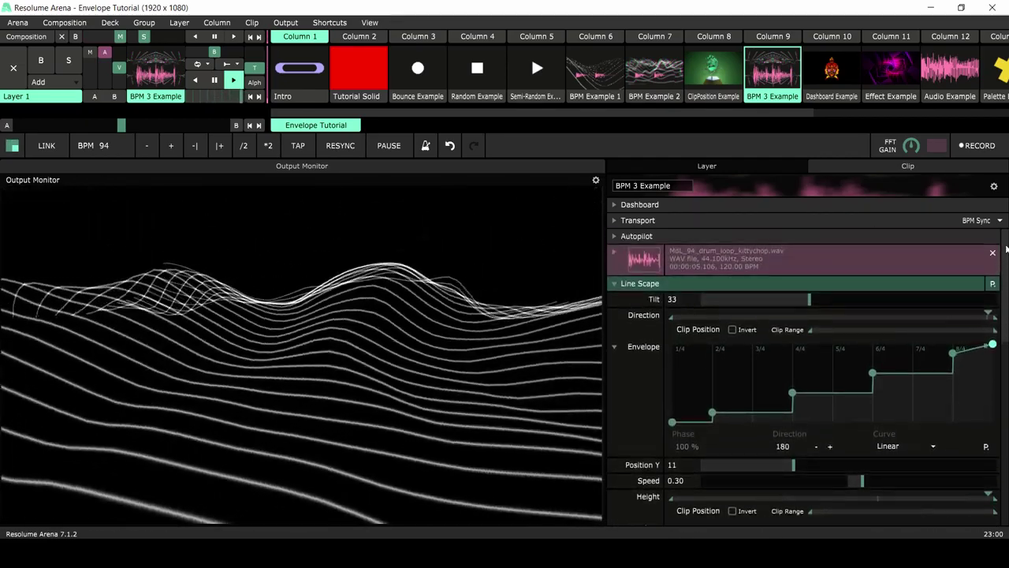
scroll(616, 251, up, 2)
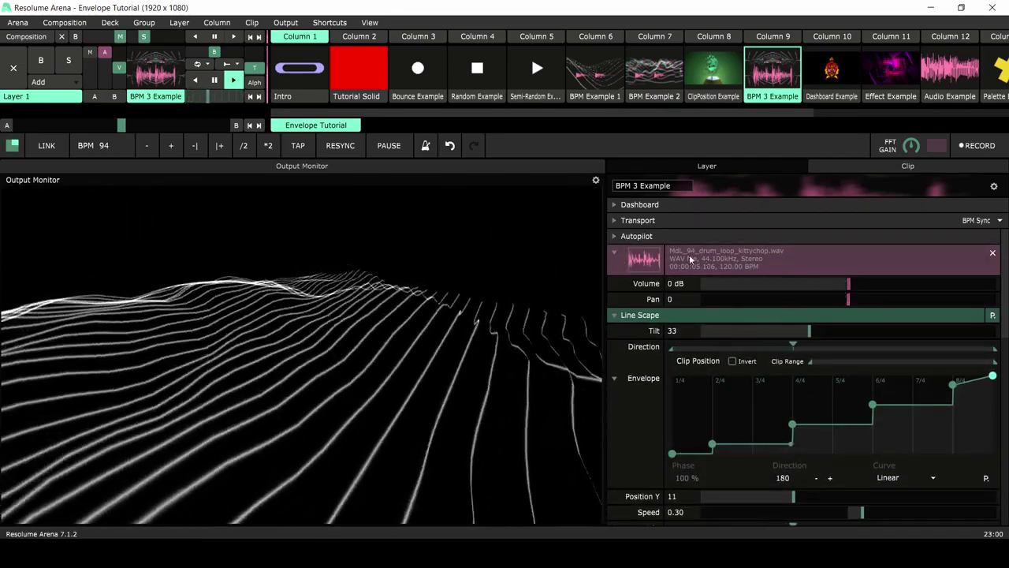
click(615, 252)
click(615, 220)
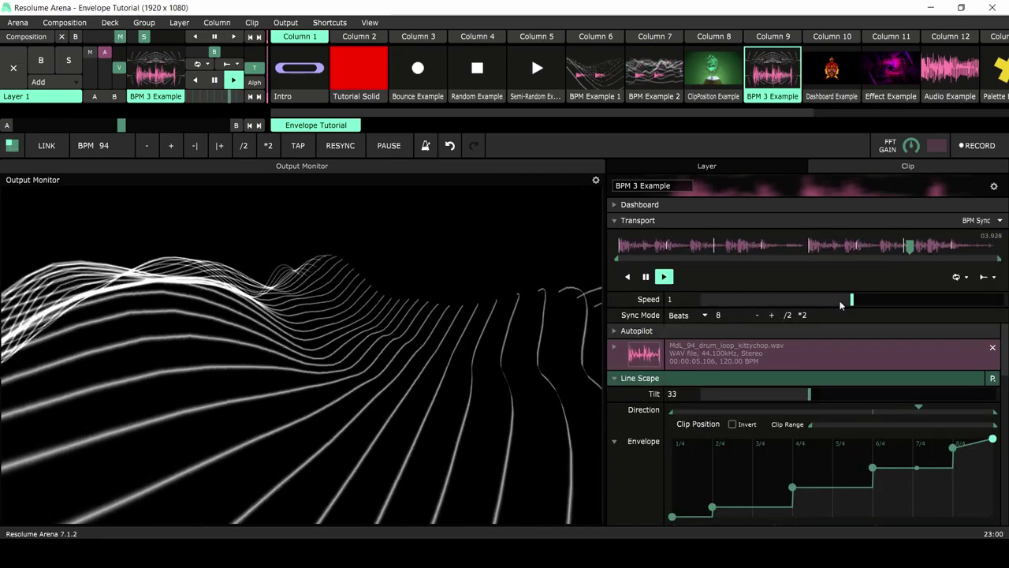
drag(852, 299, 769, 301)
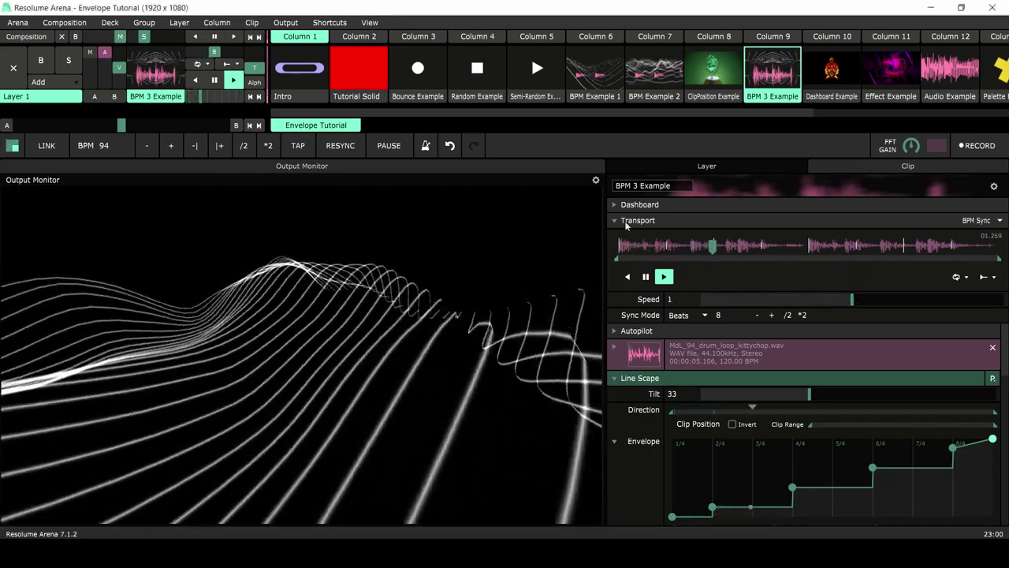
click(619, 221)
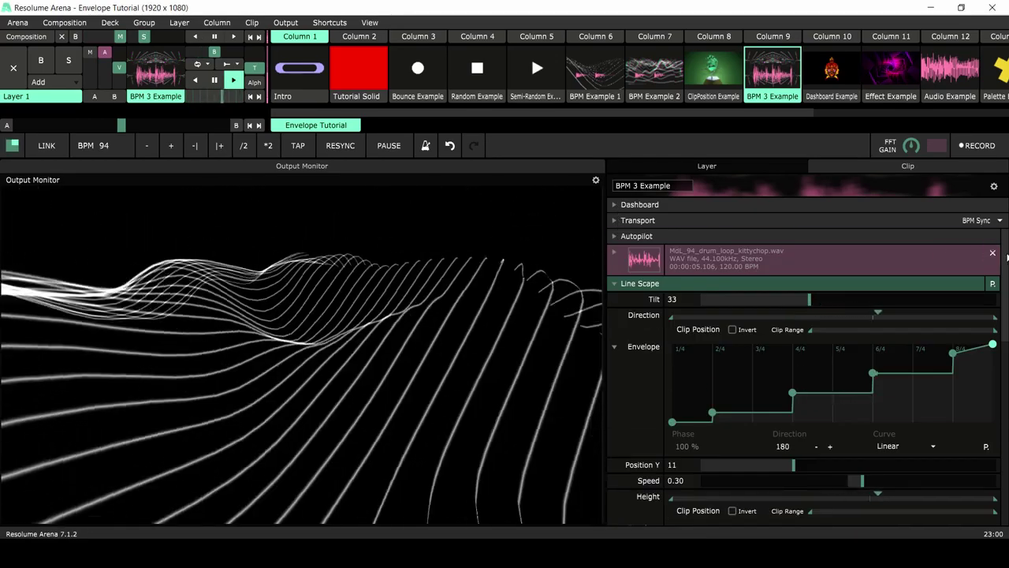
- Examine Line Scape's Jagginess envelope and collapse the Line Scape parameters
drag(1007, 256, 1007, 387)
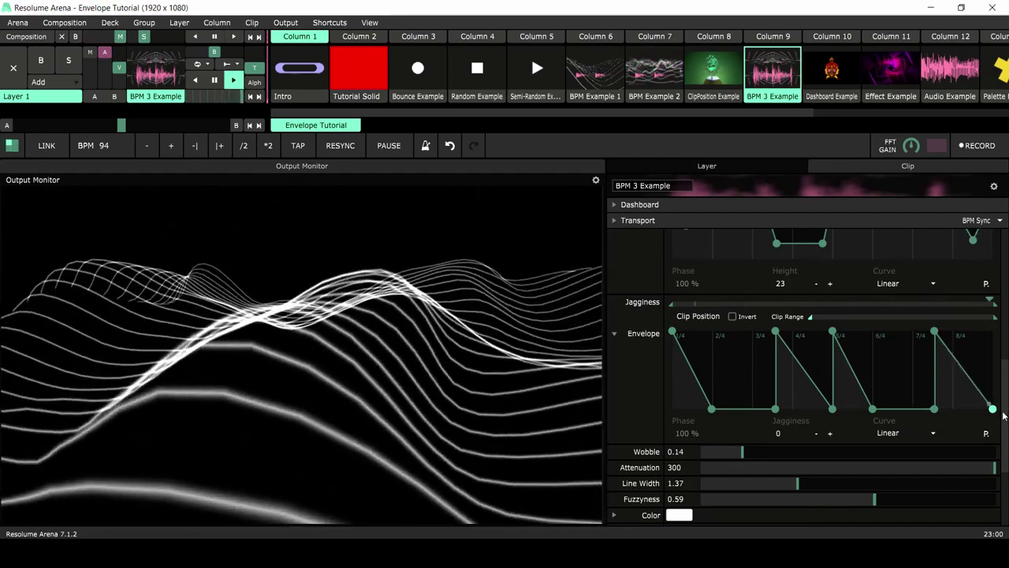
scroll(1003, 444, down, 3)
scroll(1003, 444, up, 1)
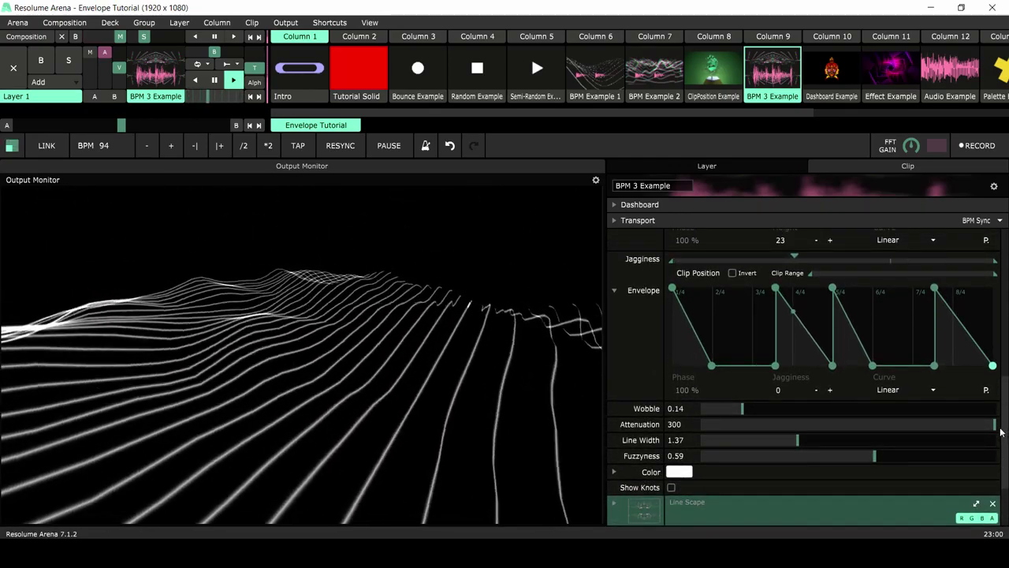
scroll(1002, 432, up, 10)
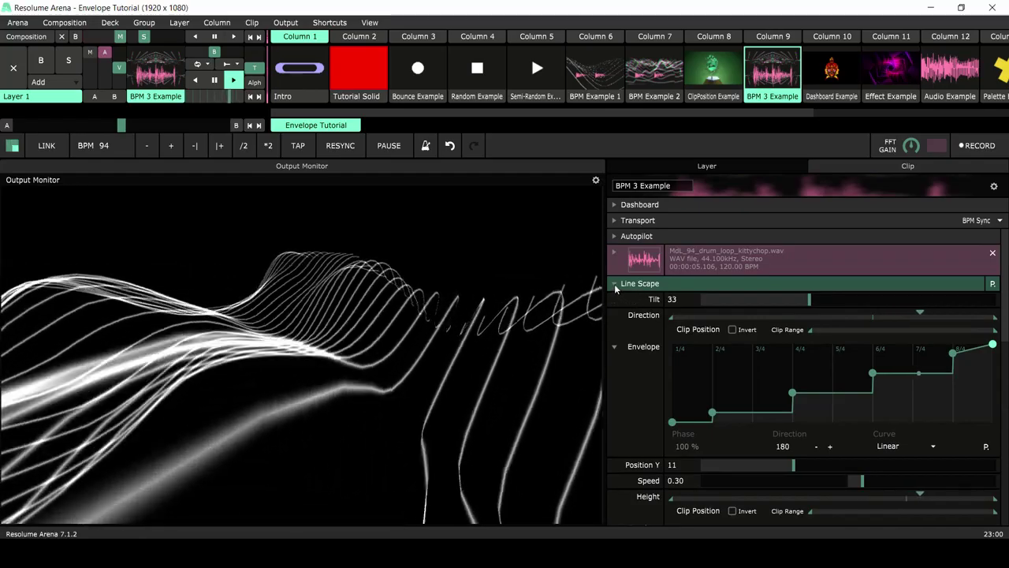
click(615, 286)
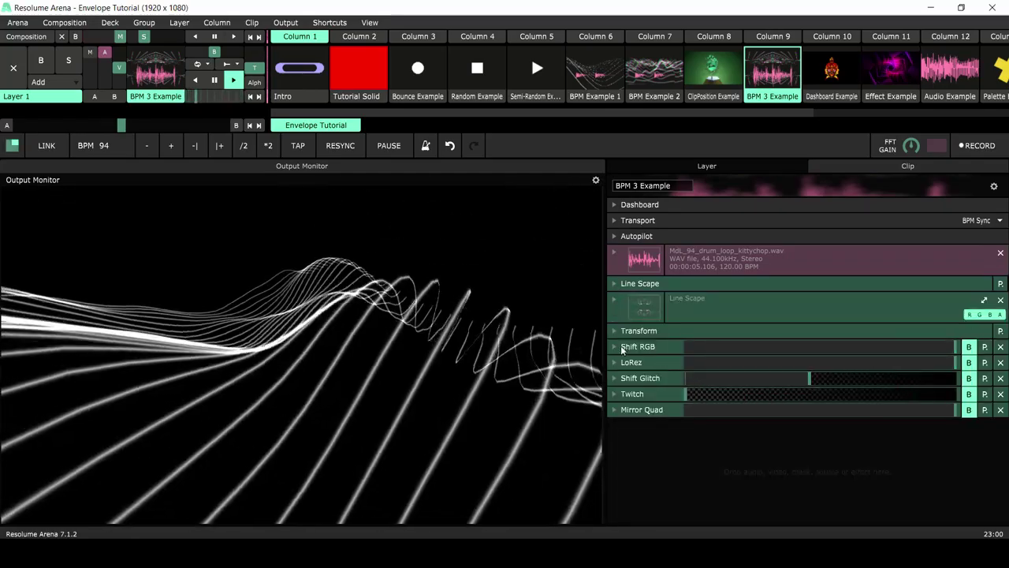
- Turn the Shift RGB effect back on, inspect its parameters and collapse it
click(968, 347)
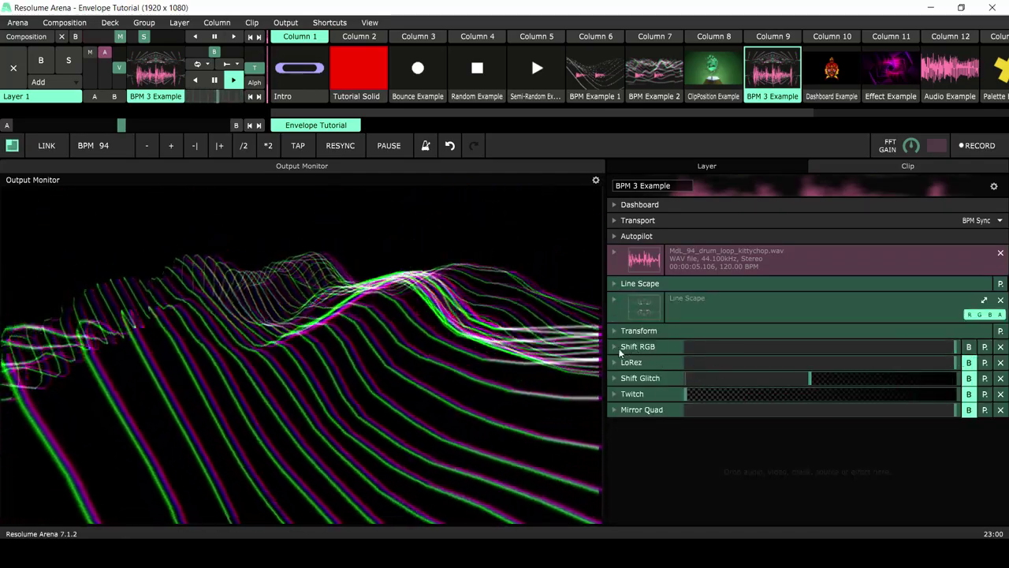
click(623, 346)
scroll(812, 417, down, 2)
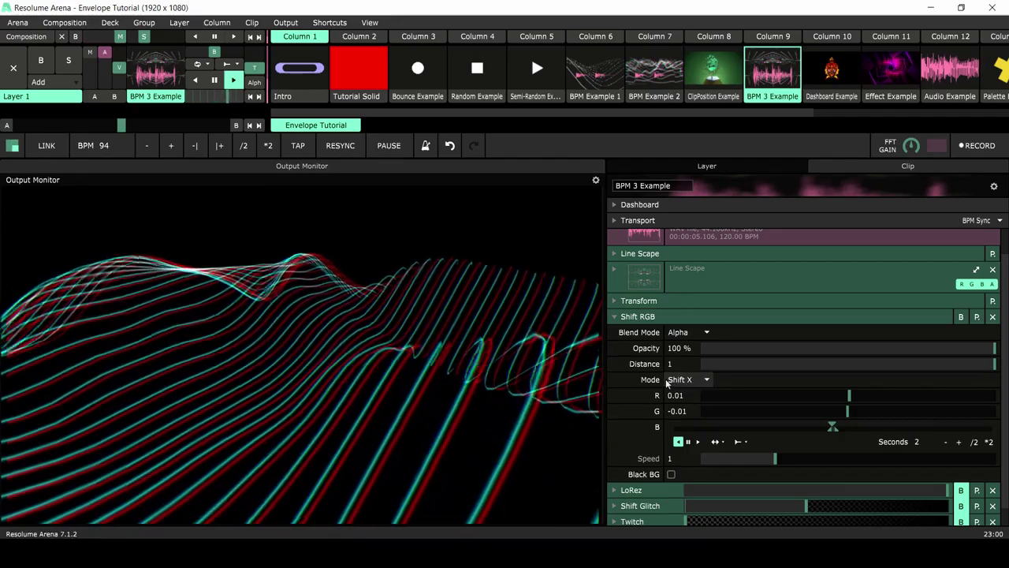
click(624, 319)
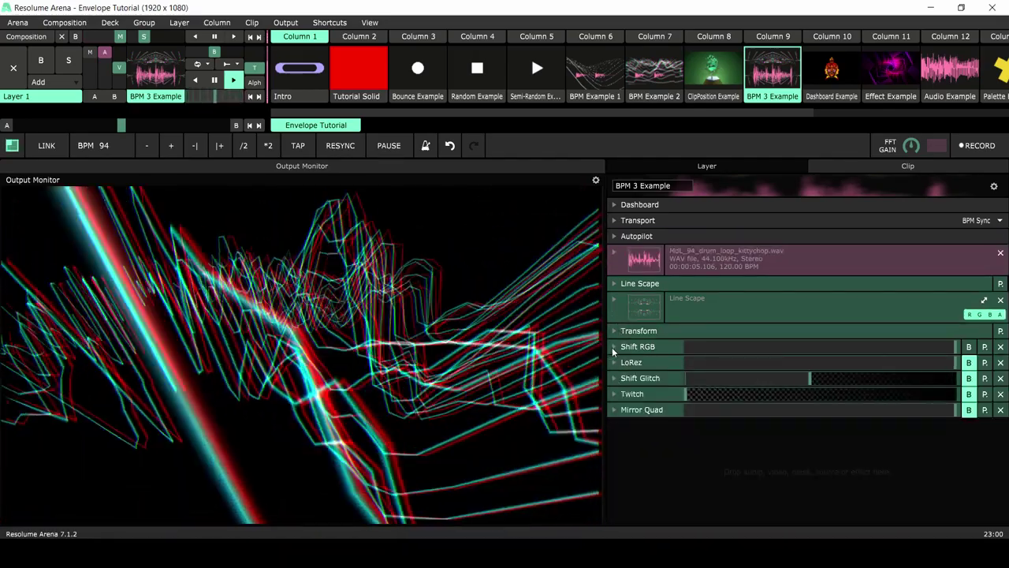
click(624, 348)
click(623, 347)
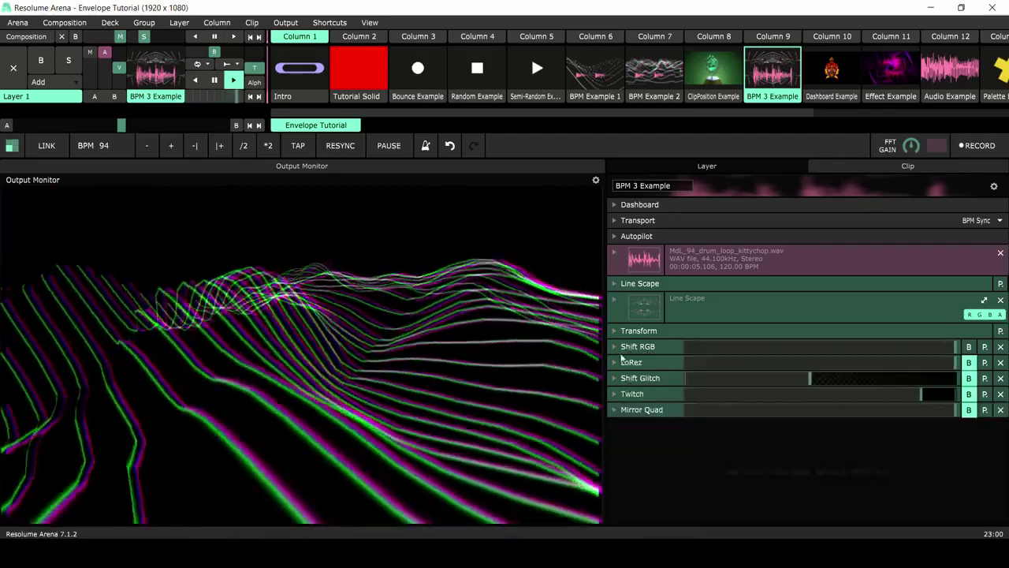
- Expand LoRez and Shift Glitch, turn both effects back on, and select the peak keyframe of LoRez's Pixel Size envelope
click(617, 362)
scroll(1007, 382, down, 3)
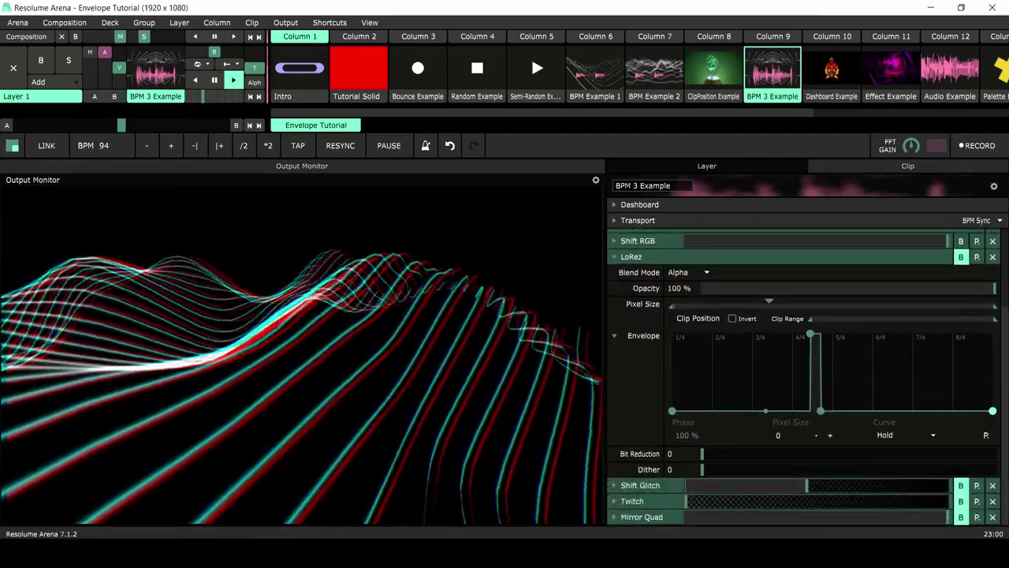
click(615, 486)
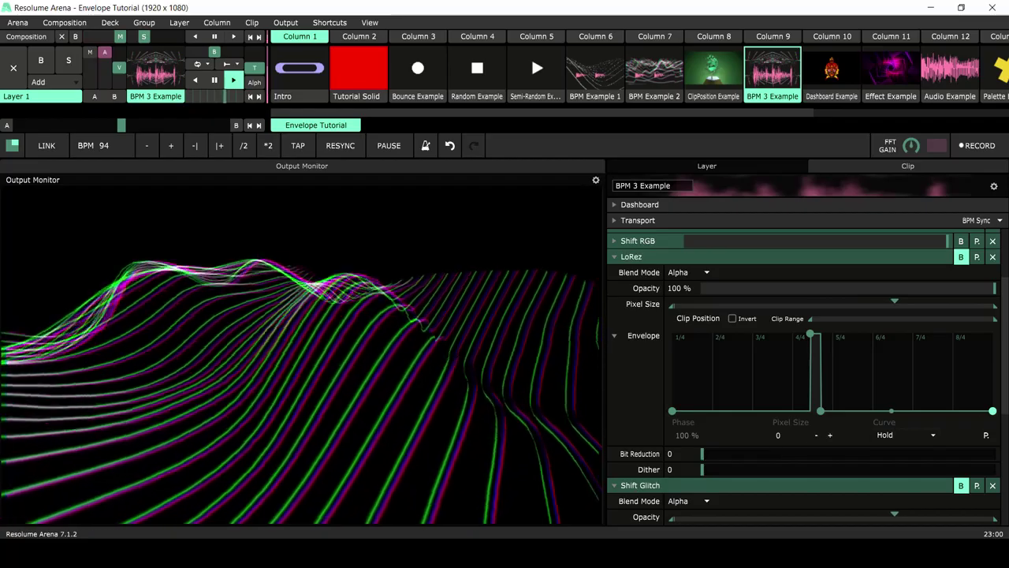
scroll(1007, 382, down, 3)
scroll(986, 331, up, 3)
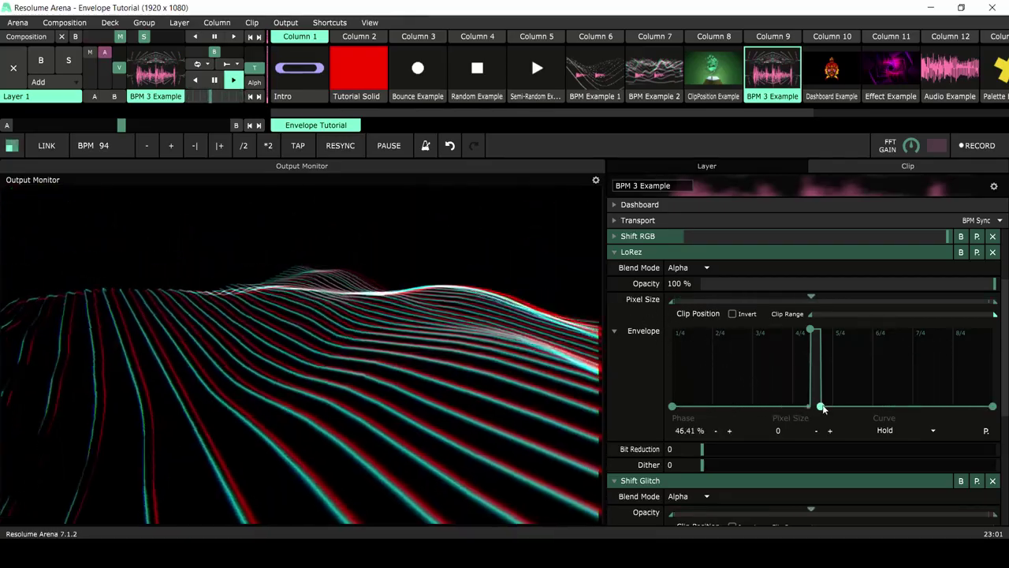
click(809, 330)
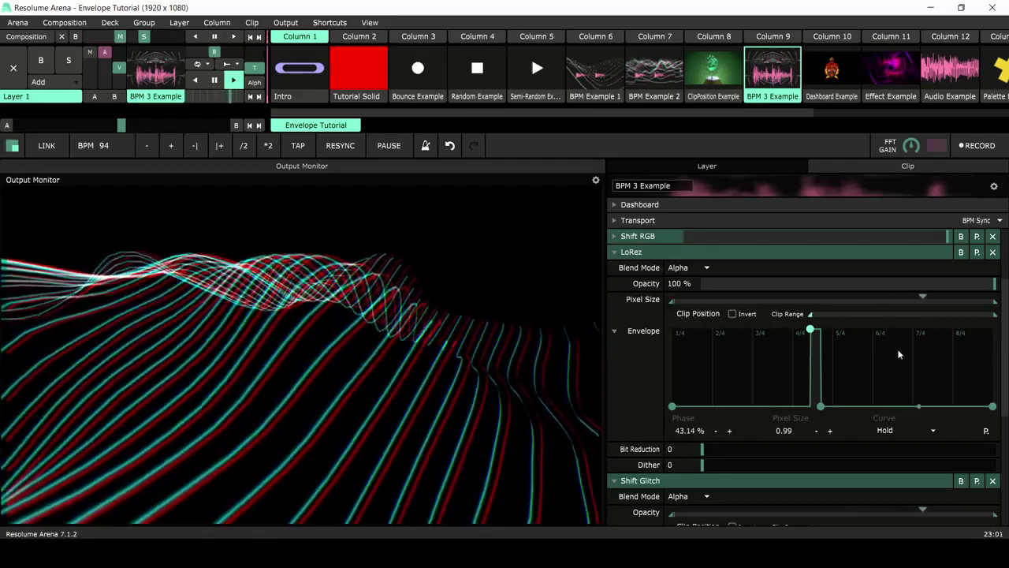
- Choose the whoop preset for LoRez's Pixel Size envelope, and collapse LoRez and Shift Glitch
scroll(731, 434, down, 3)
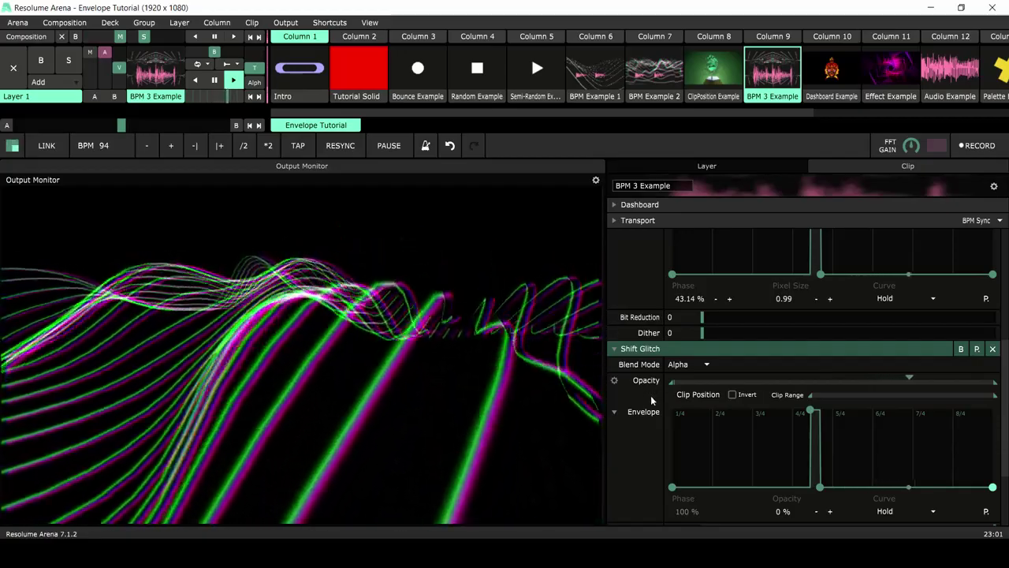
drag(1006, 381, 1008, 310)
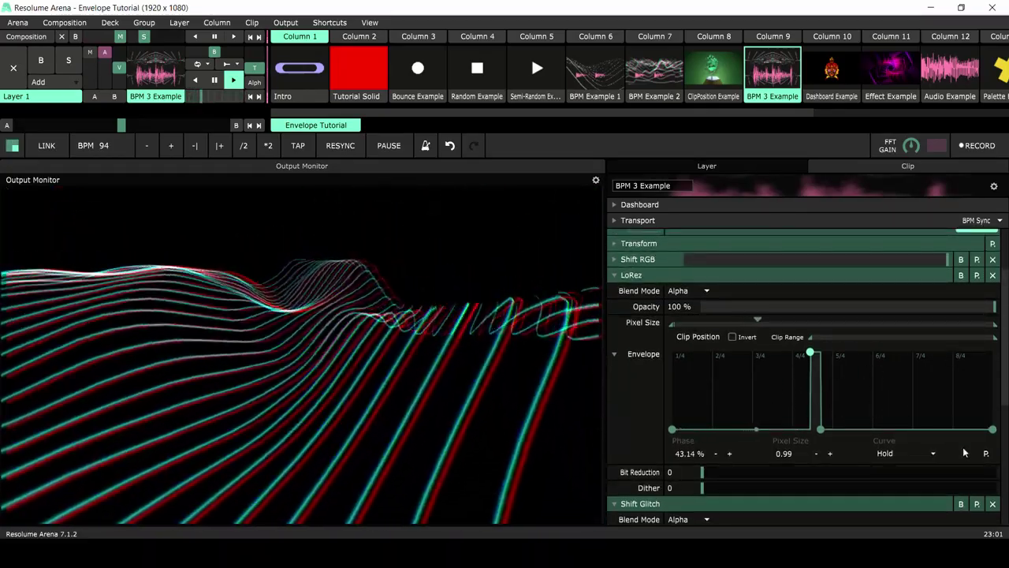
click(984, 452)
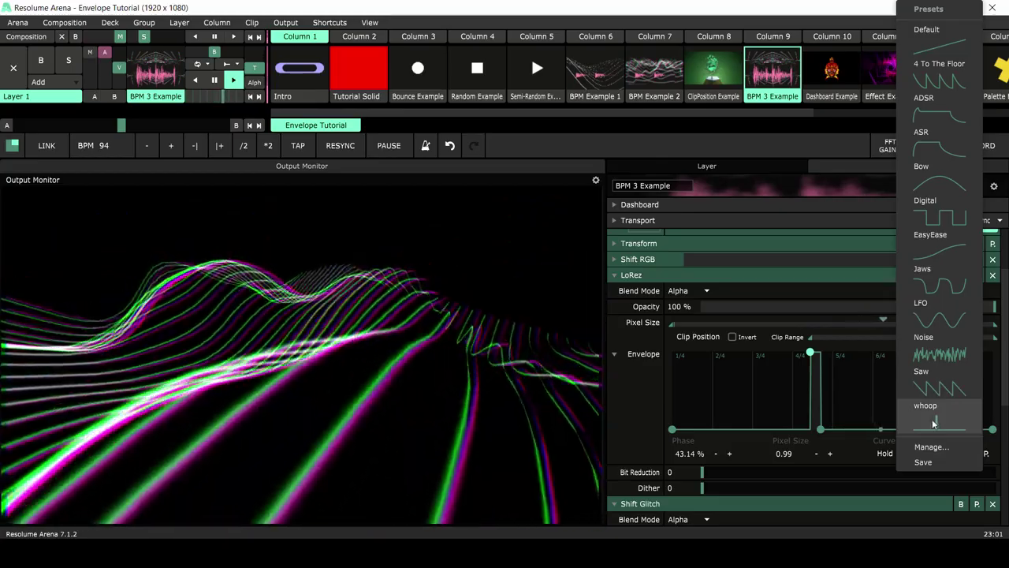
click(939, 424)
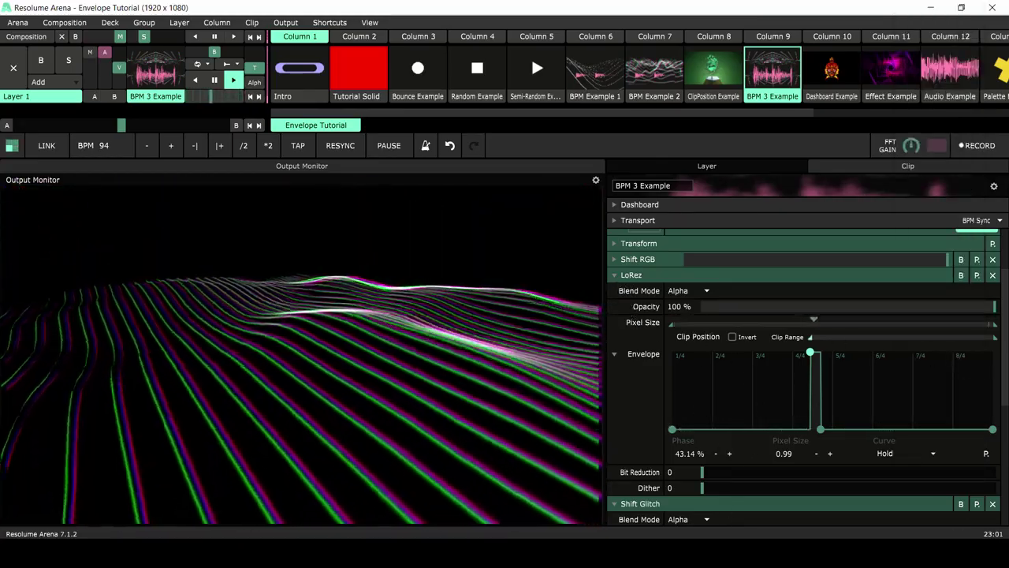
click(615, 275)
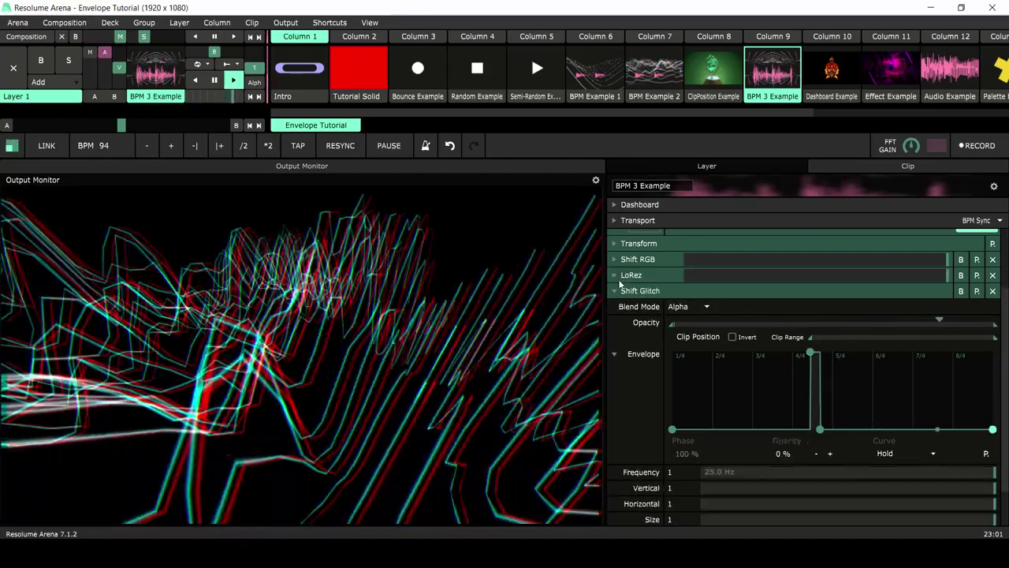
click(615, 290)
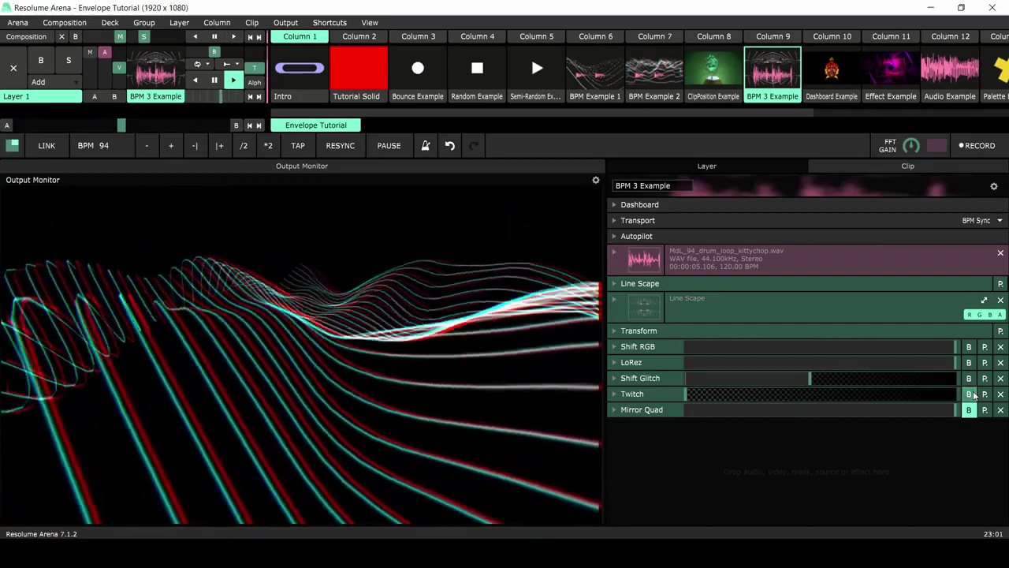
- Turn the Twitch effect back on, examine its Opacity envelope and collapse it
click(620, 393)
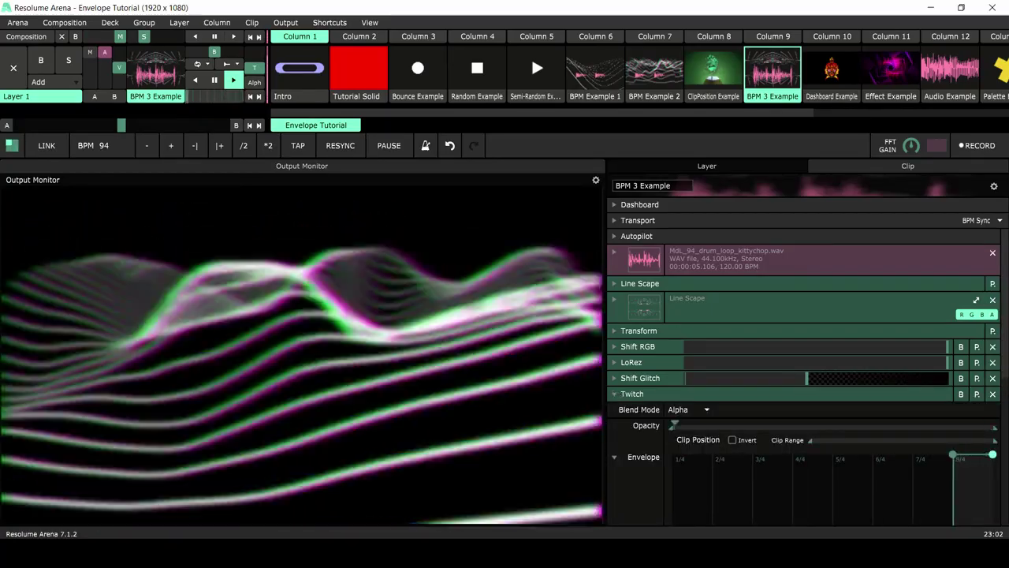
scroll(995, 379, down, 3)
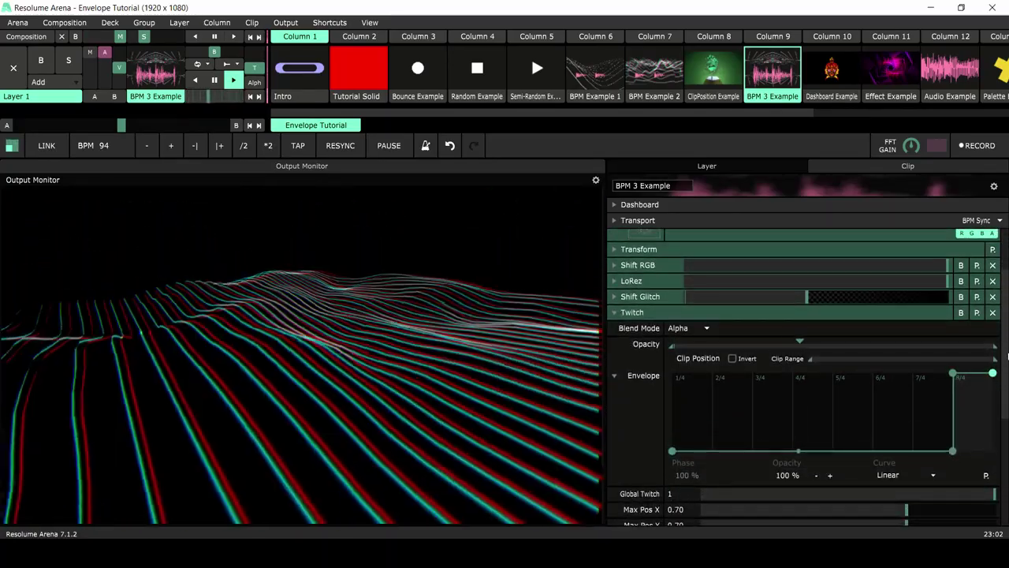
scroll(995, 378, down, 1)
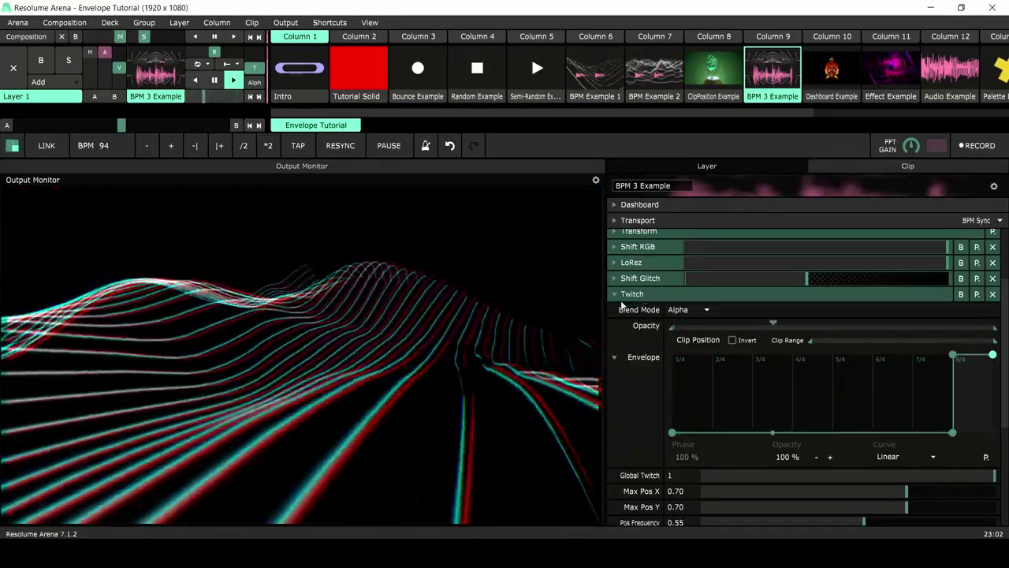
click(615, 295)
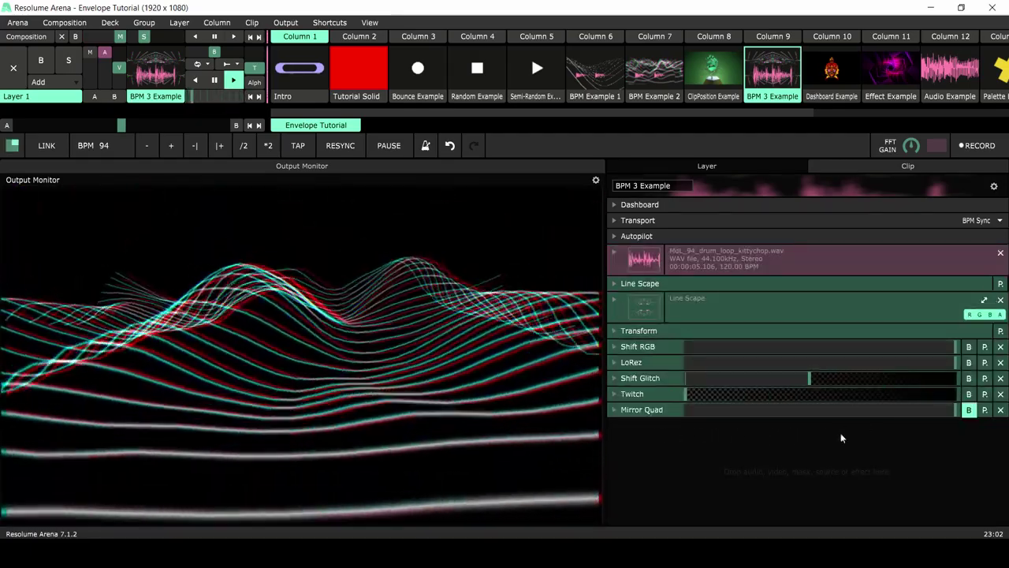
- Turn the Mirror Quad effect back on and examine its Flip X envelope
click(619, 409)
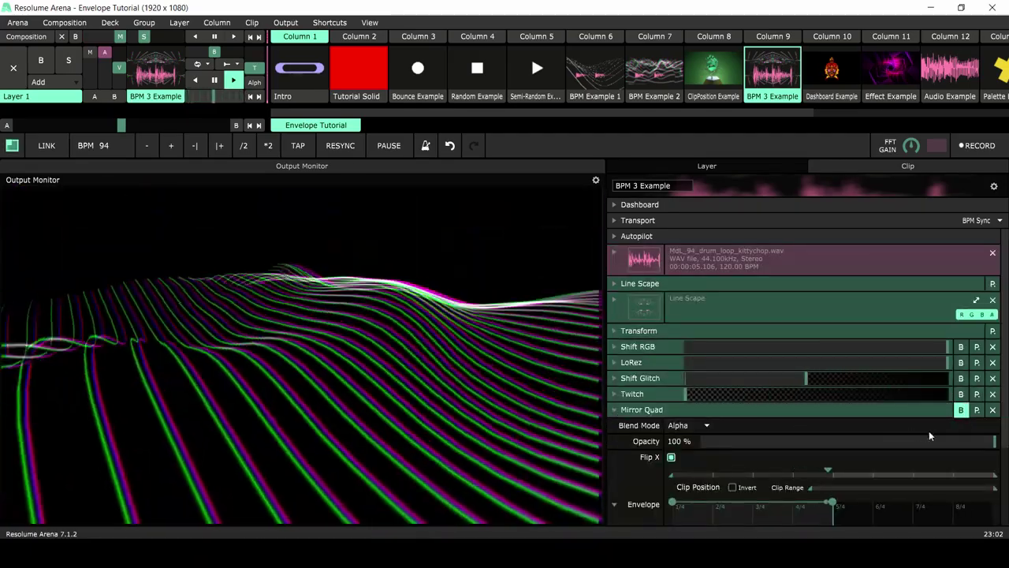
click(962, 412)
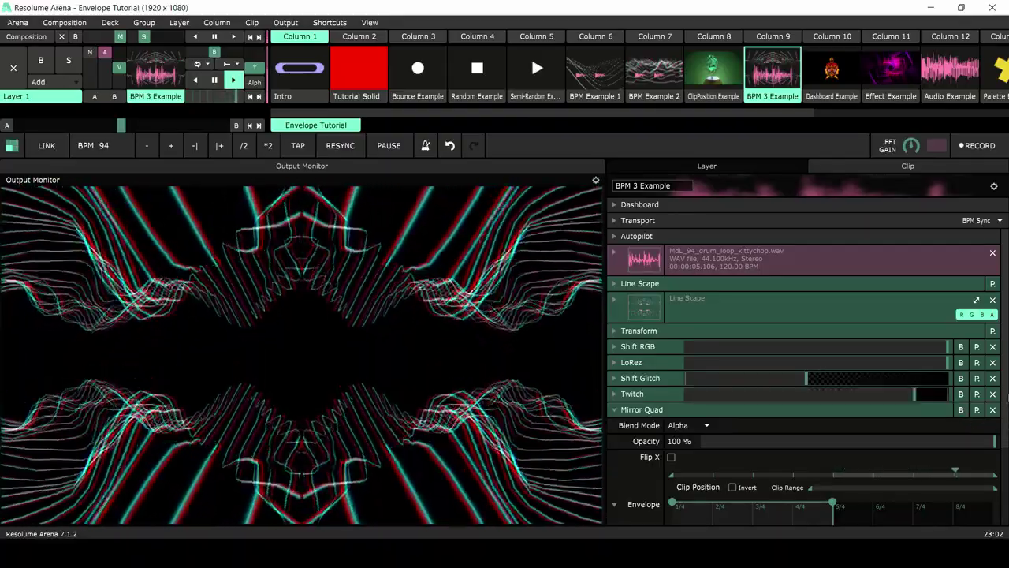
scroll(1007, 391, down, 3)
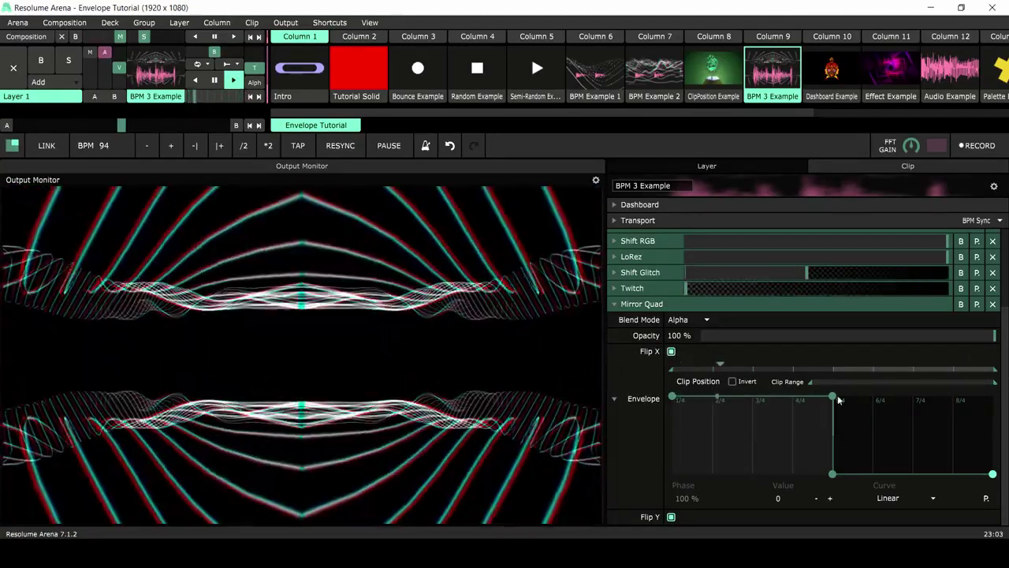
- Collapse the Mirror Quad effect and launch the Dashboard Example clip
click(615, 304)
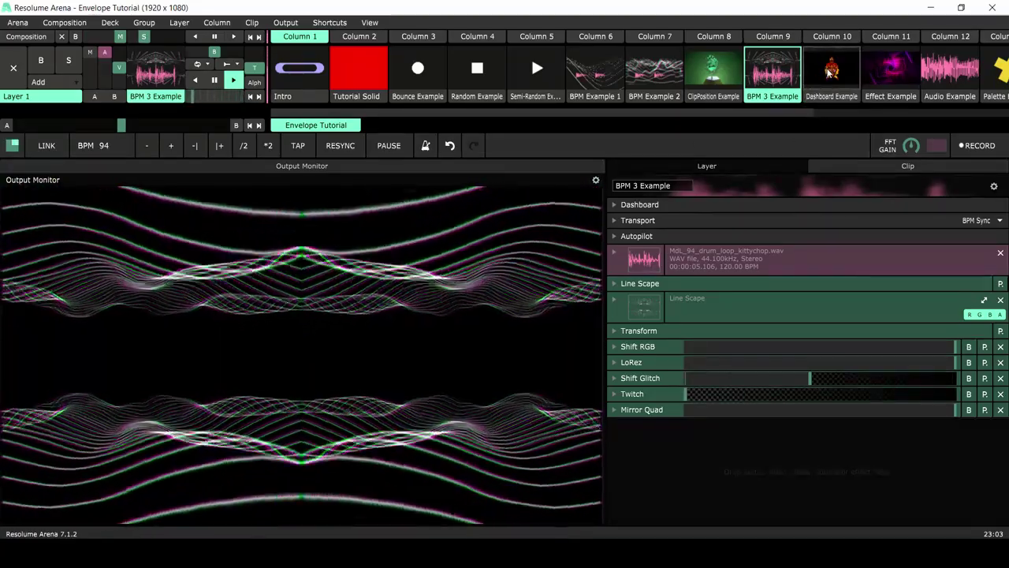
click(828, 71)
drag(780, 120, 823, 117)
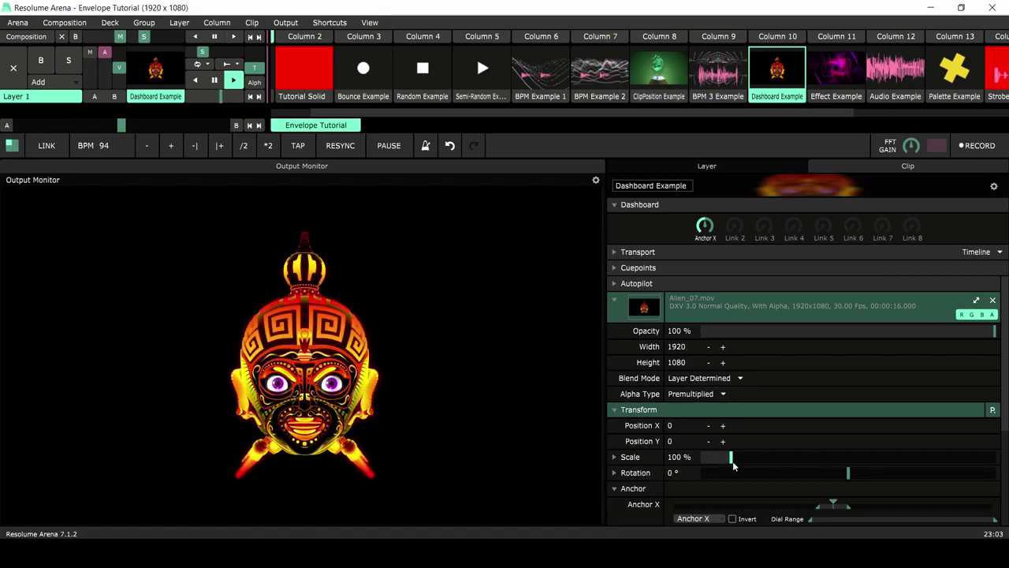
- Examine the clip's Anchor X envelope and turn the Anchor X dashboard dial to drive the face's movement through it
drag(1007, 420, 999, 510)
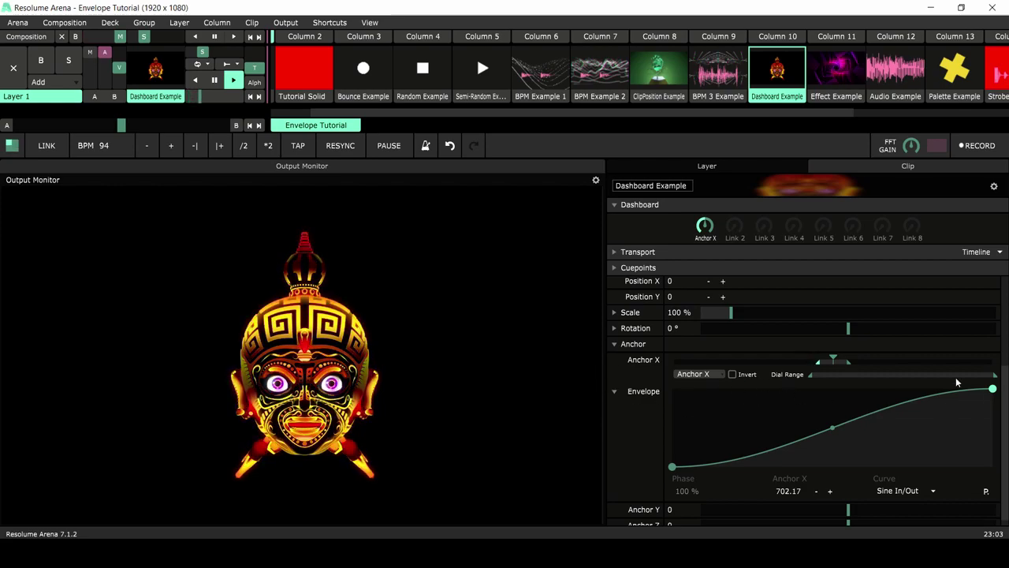
click(615, 361)
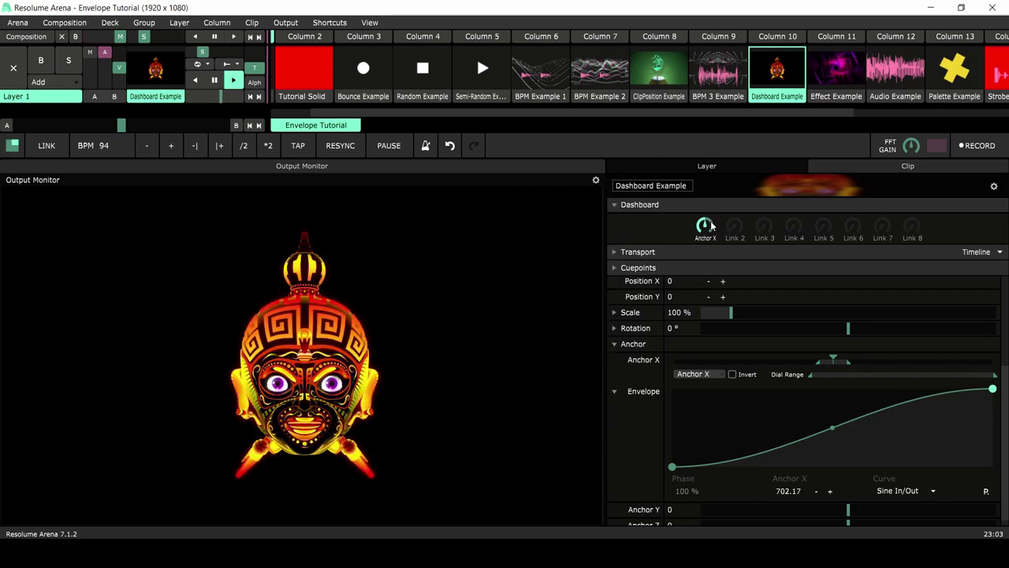
mouse_move(704, 225)
mouse_down()
mouse_move(704, 260)
mouse_move(732, 130)
mouse_move(720, 322)
mouse_move(712, 162)
mouse_move(716, 255)
mouse_move(705, 234)
mouse_move(716, 255)
mouse_up()
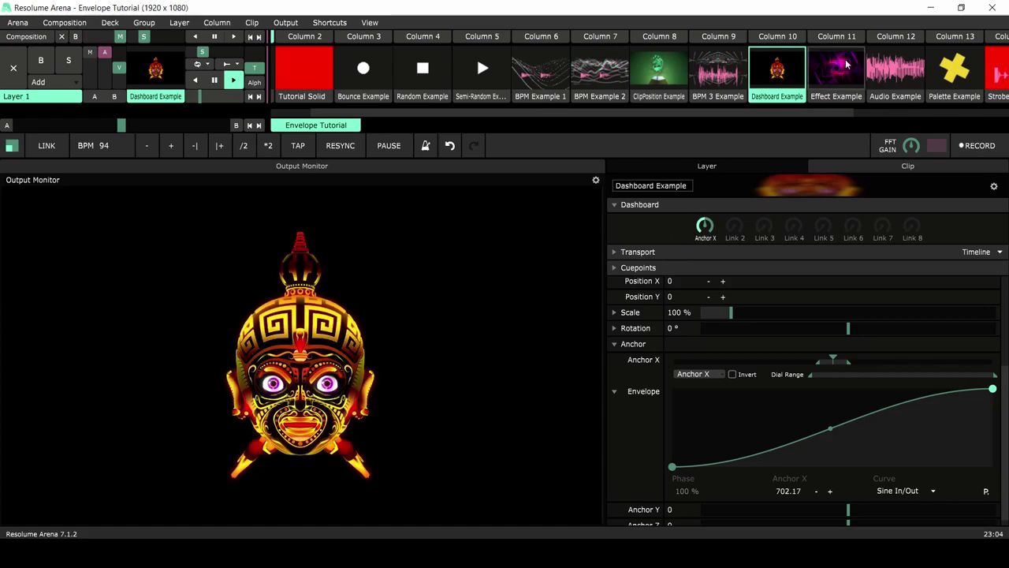
- Launch Column 11 with the Effect Example clip and collapse the settings of its FloatingPolygons video
drag(805, 114, 839, 116)
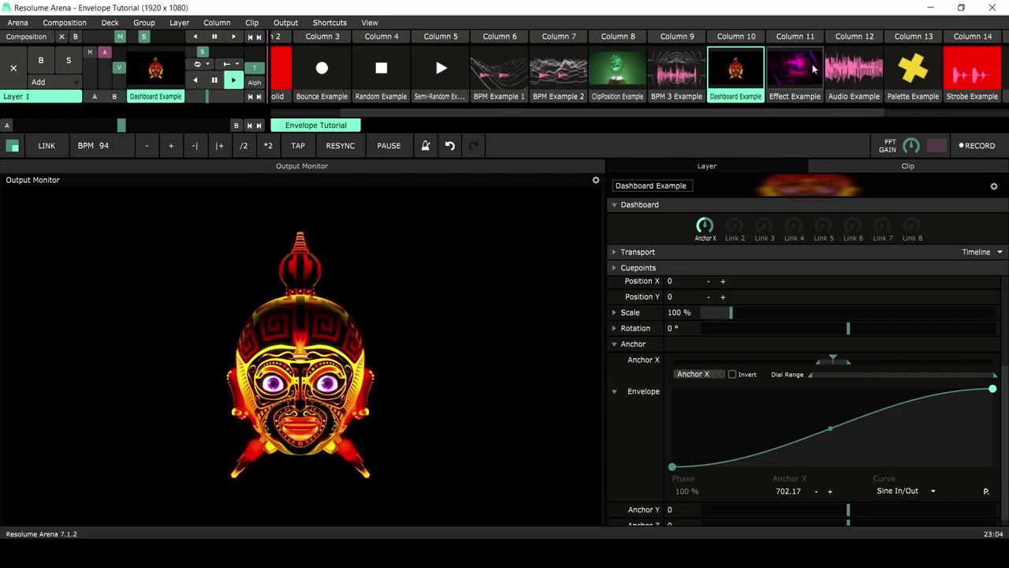
click(798, 37)
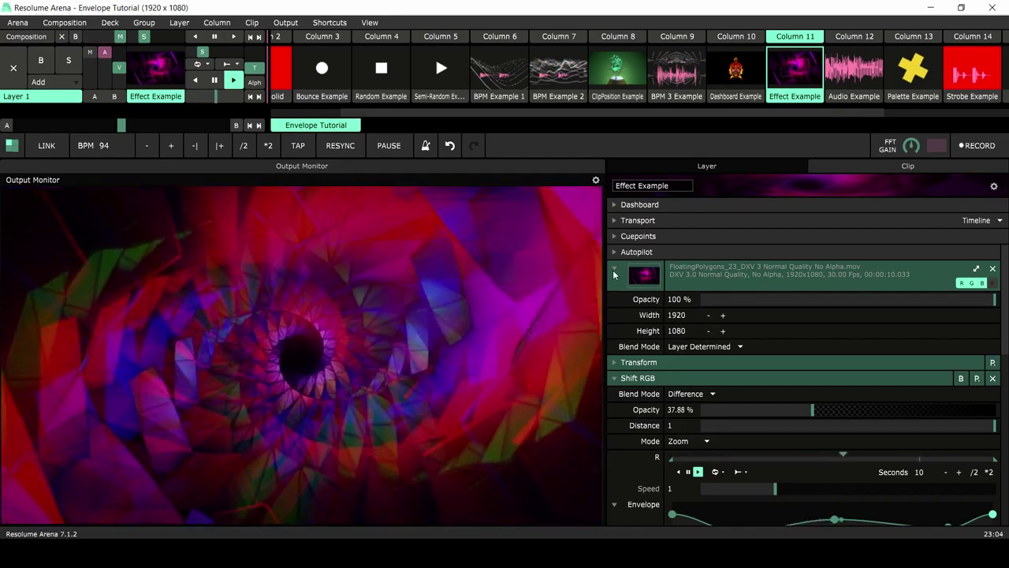
click(615, 268)
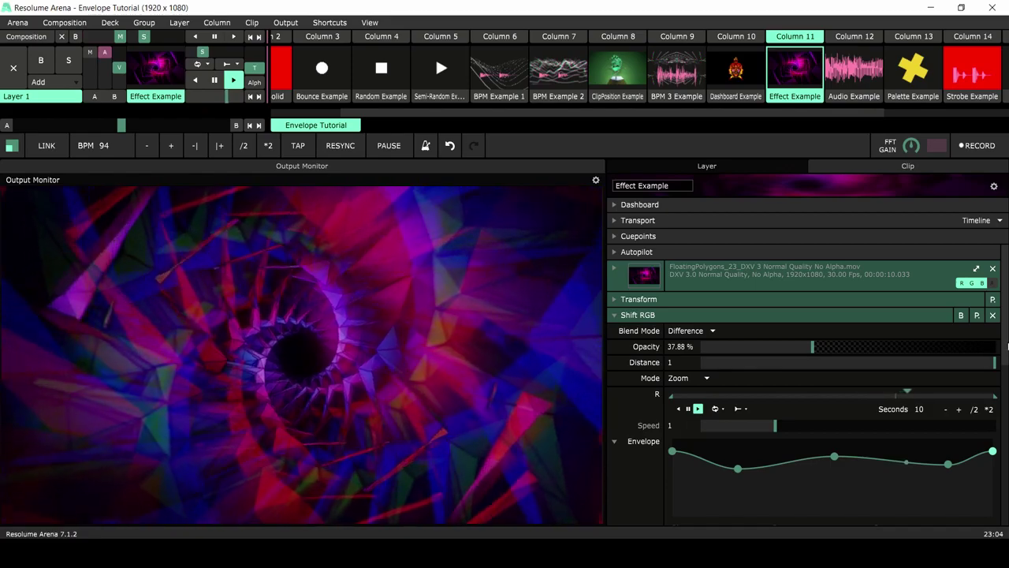
- Examine the R, G and B envelopes of the Shift RGB effect
drag(1007, 337, 1003, 461)
scroll(693, 308, up, 8)
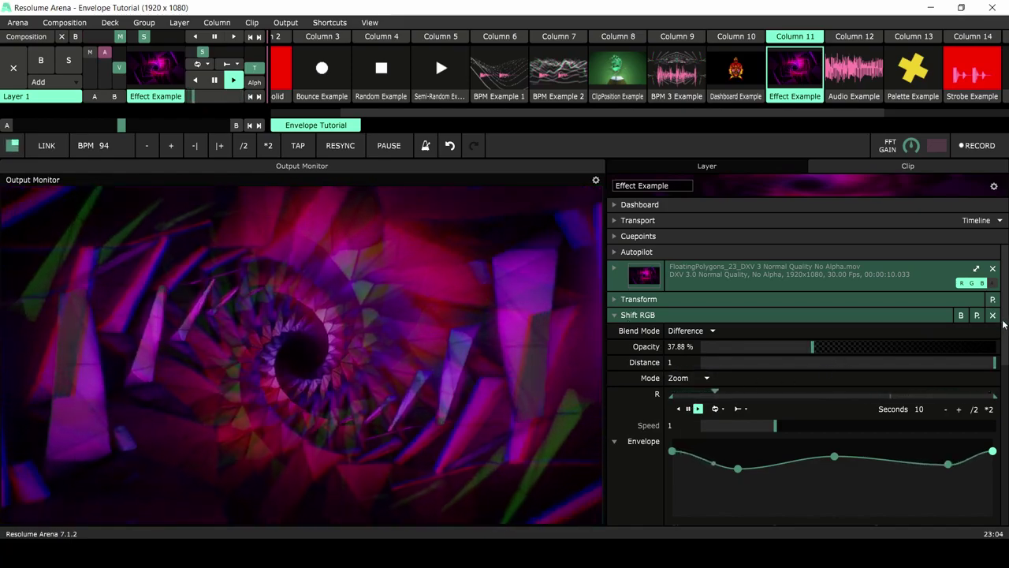
scroll(1006, 325, down, 1)
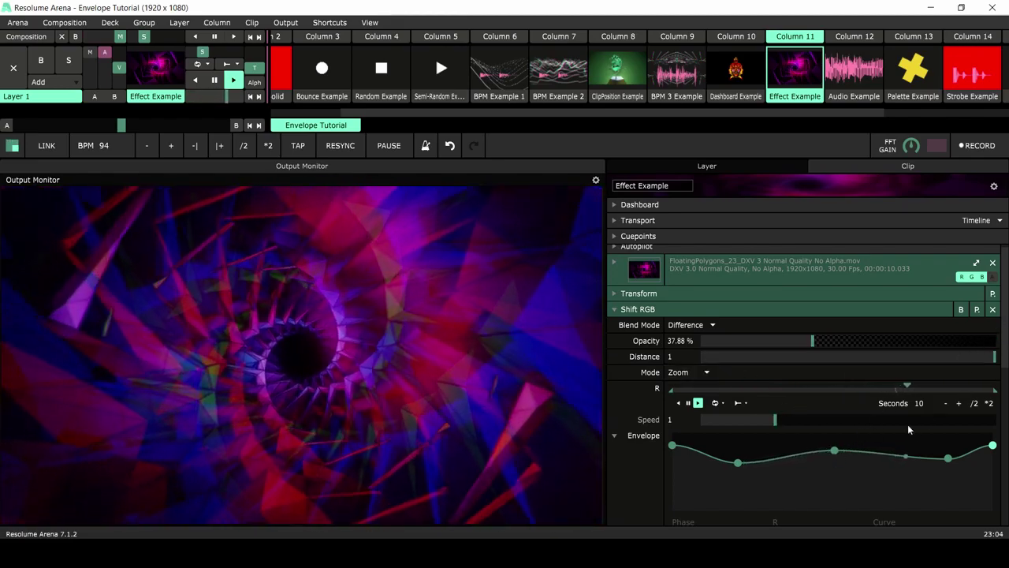
scroll(1007, 398, down, 4)
scroll(1008, 398, down, 6)
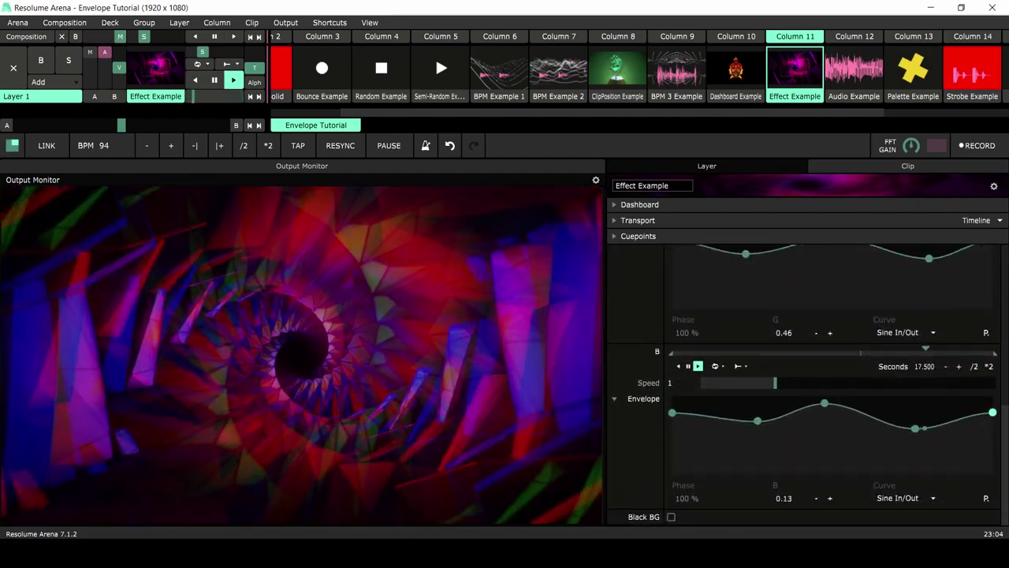
scroll(1003, 422, up, 5)
scroll(1000, 410, up, 2)
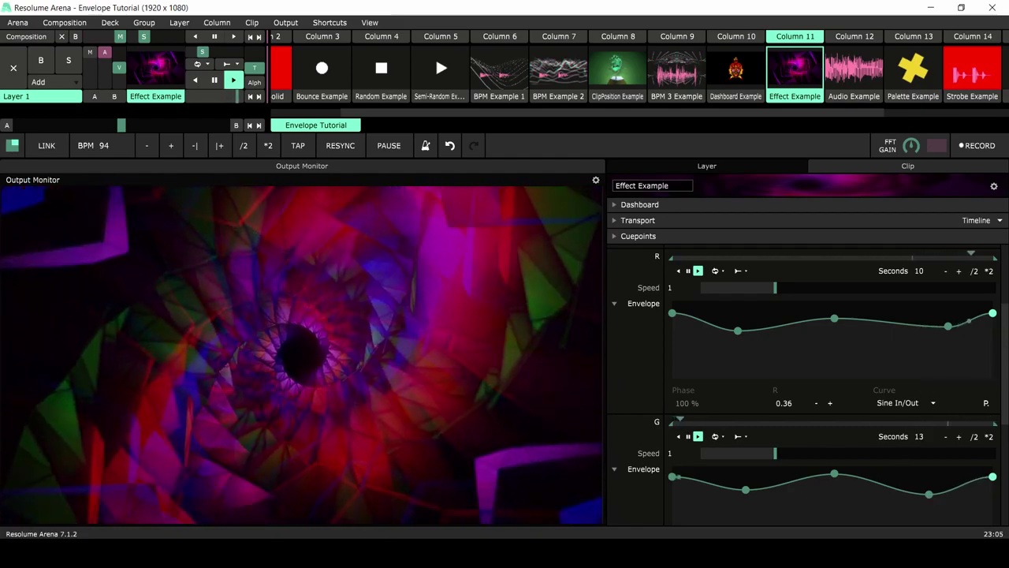
scroll(1007, 355, up, 1)
scroll(1007, 355, up, 1)
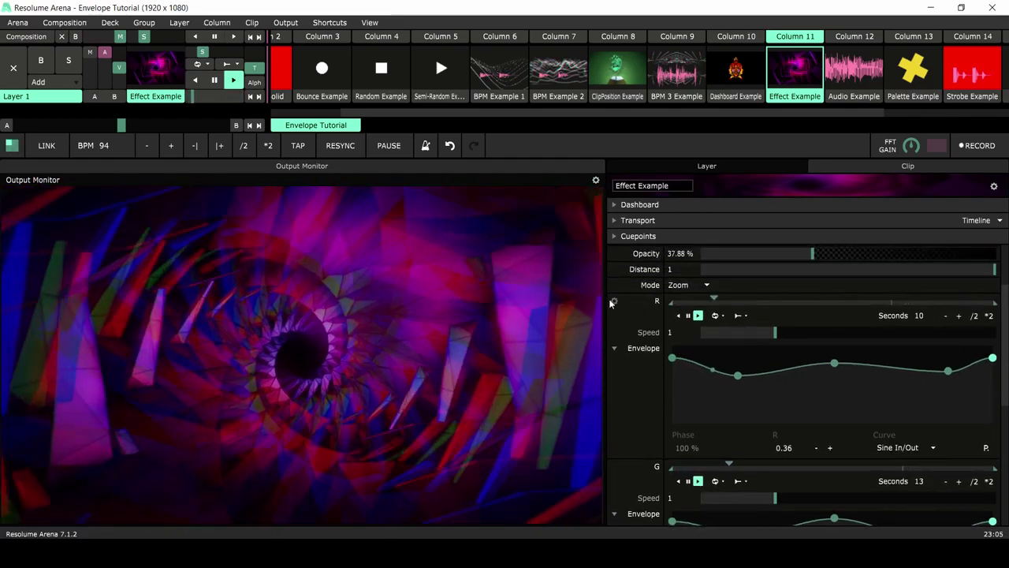
- Check the animation options of Shift RGB's R parameter and compare the durations of the R, G and B envelopes
right_click(610, 299)
click(639, 387)
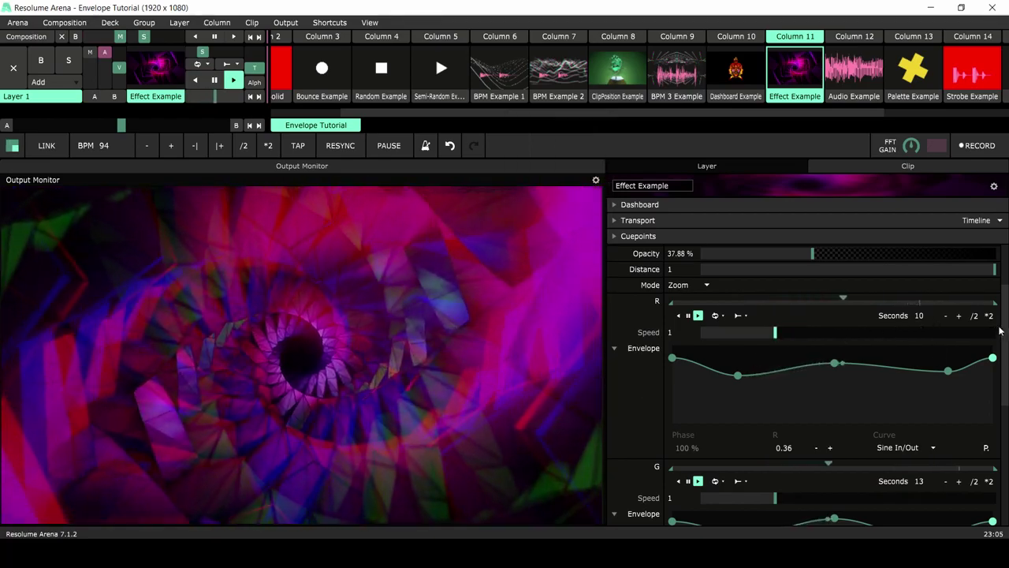
scroll(1007, 334, down, 1)
scroll(1006, 334, down, 1)
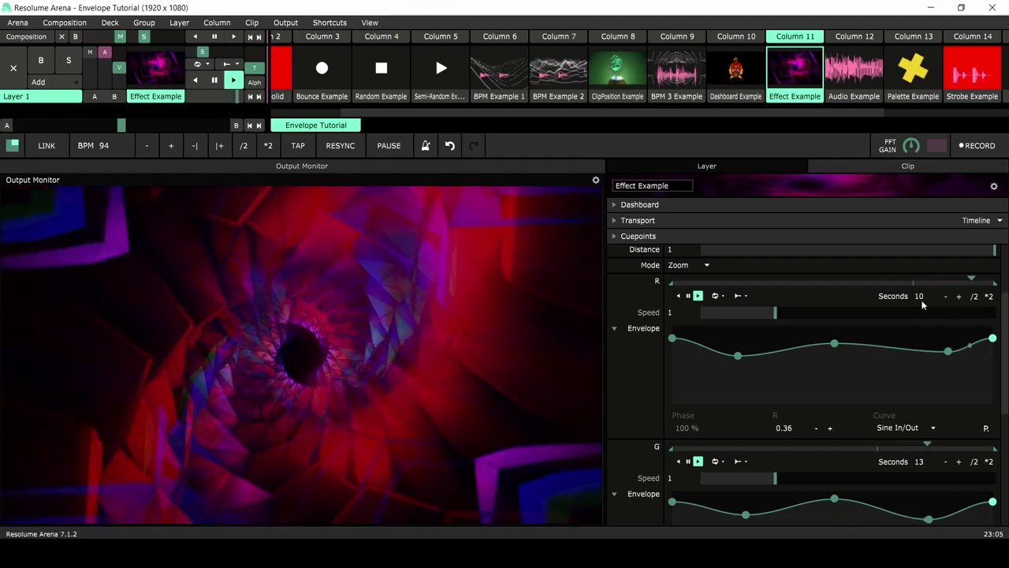
drag(1005, 327, 1004, 413)
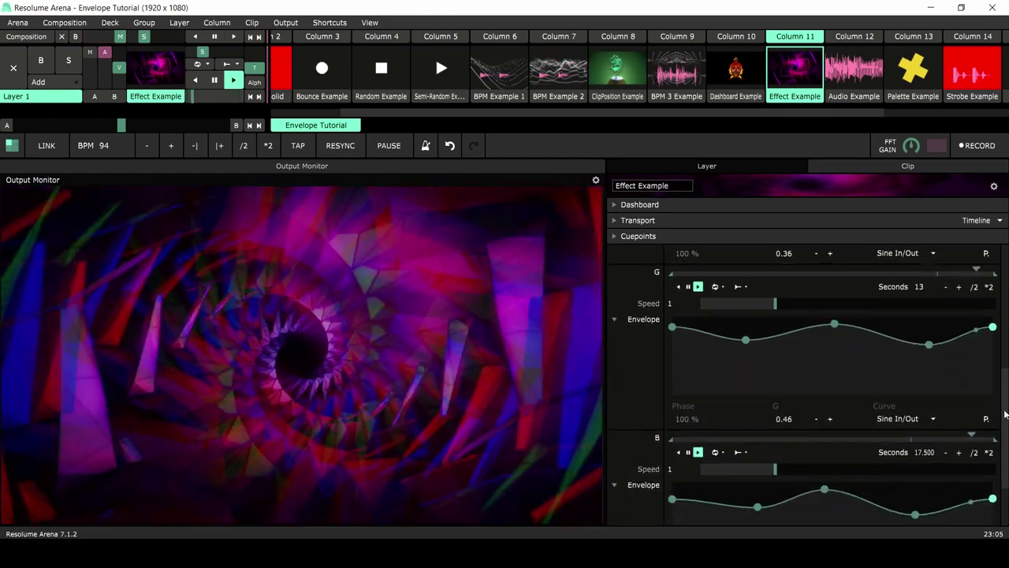
scroll(997, 410, down, 2)
scroll(997, 449, down, 1)
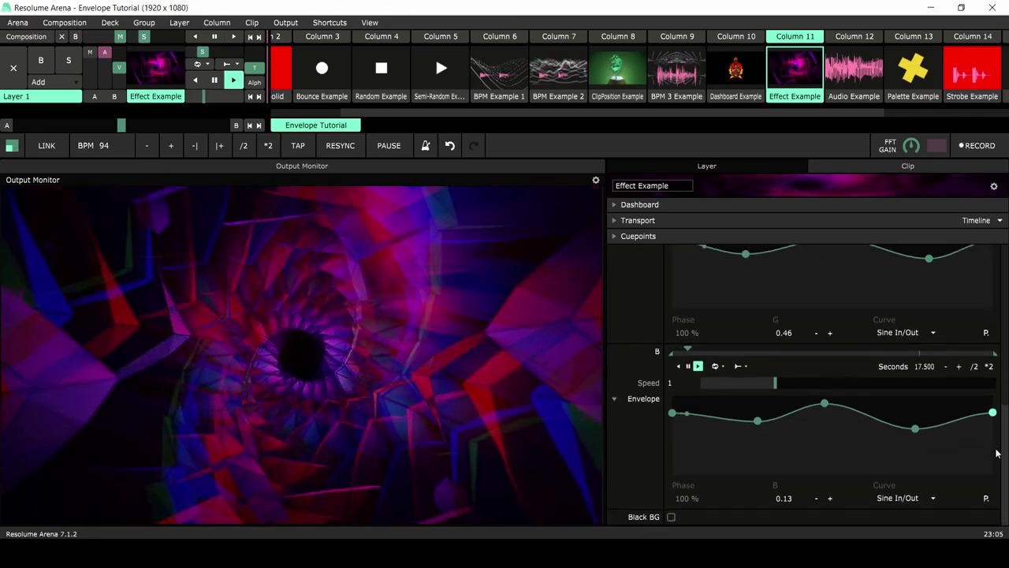
scroll(992, 429, up, 2)
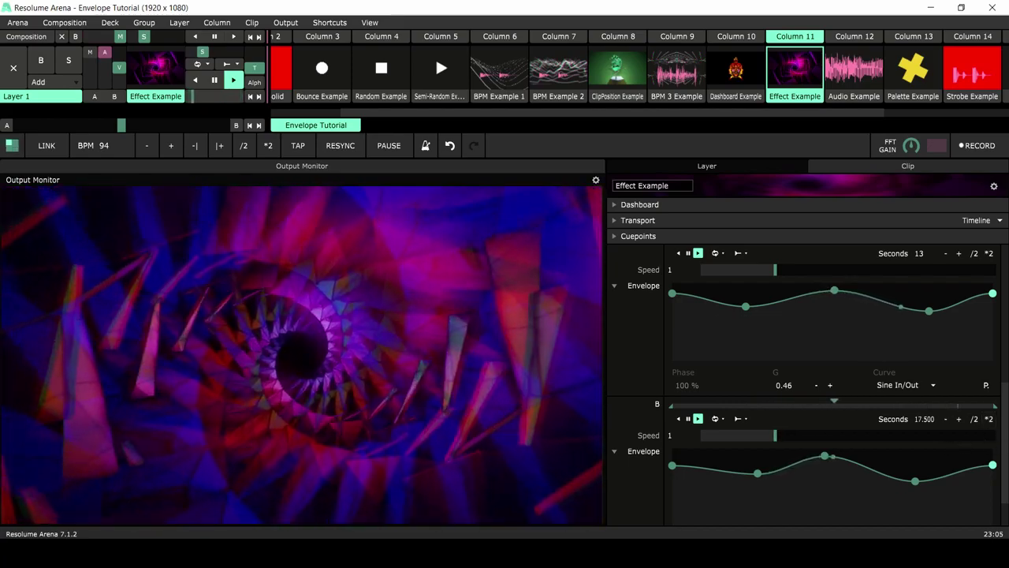
mouse_move(1006, 448)
mouse_down()
mouse_move(1005, 462)
mouse_move(1003, 443)
mouse_move(1002, 452)
mouse_up()
scroll(1002, 452, up, 5)
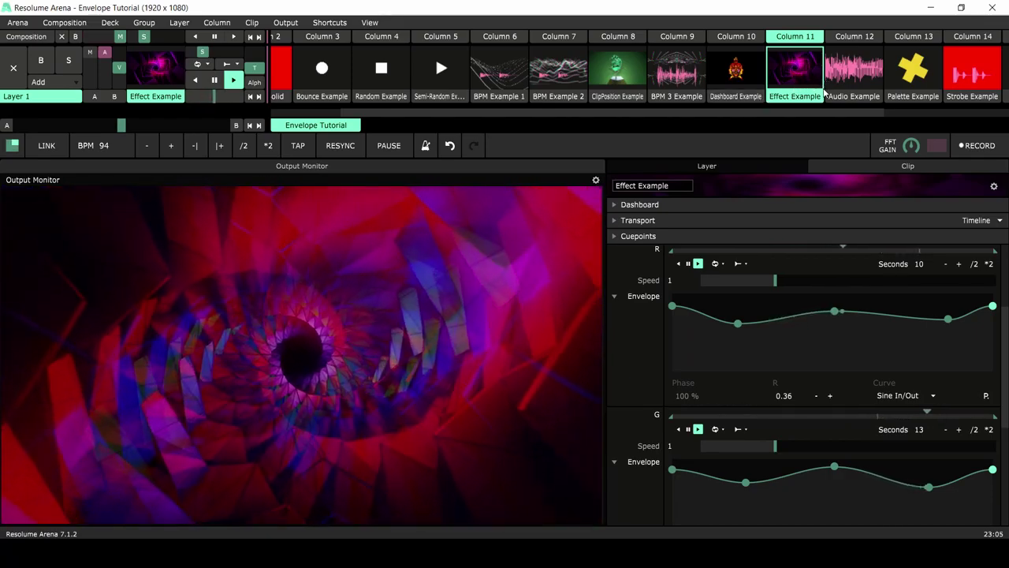
- Launch Column 12 with the Audio Example clip and examine its Pan envelope and LowPass Frequency envelope
click(856, 38)
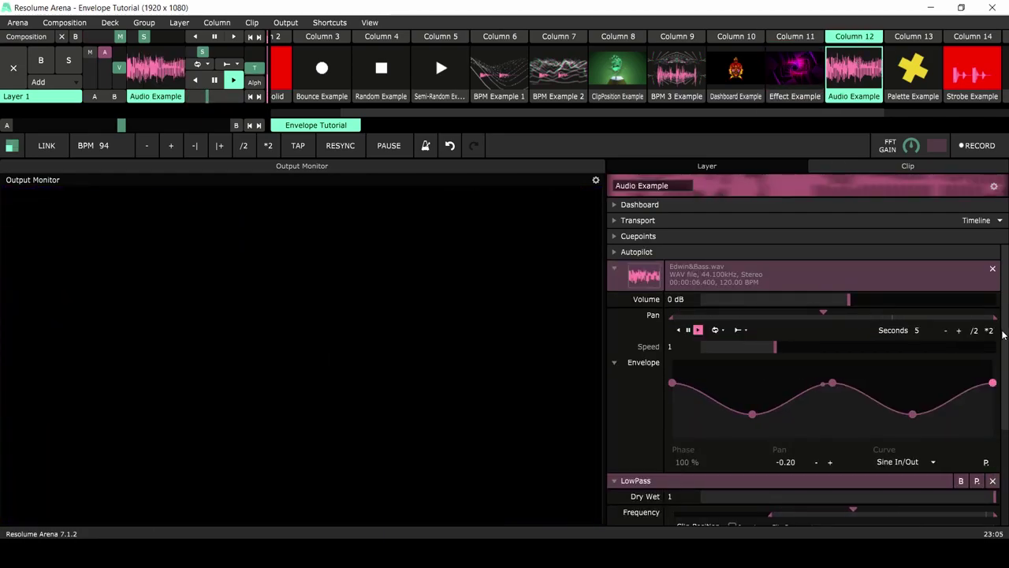
drag(1007, 335, 1003, 450)
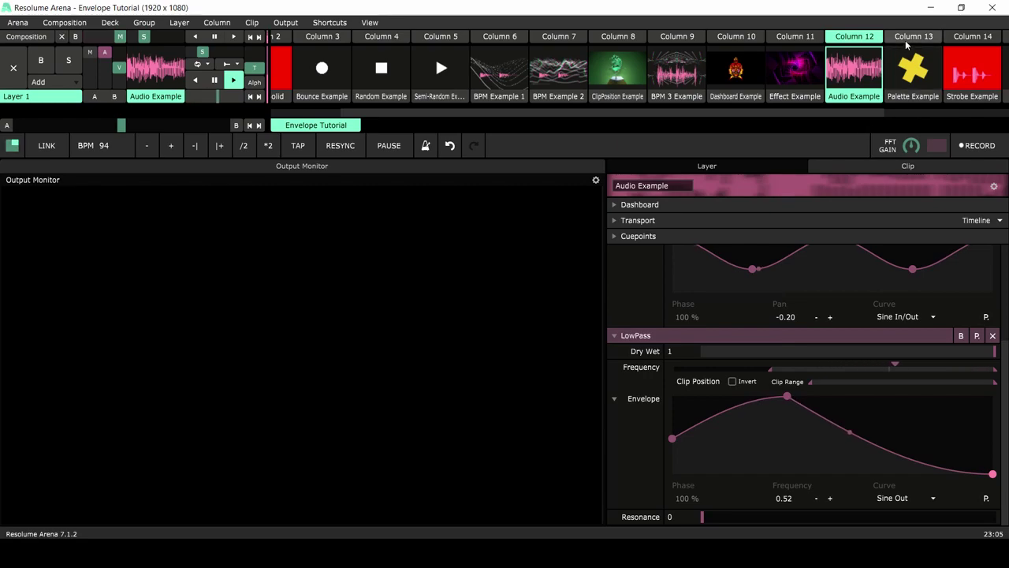
- Launch the Palette Example clip, examine the Rotation envelope of Shape 1 and the Color palette envelope, and leave Shape 1 collapsed
click(915, 67)
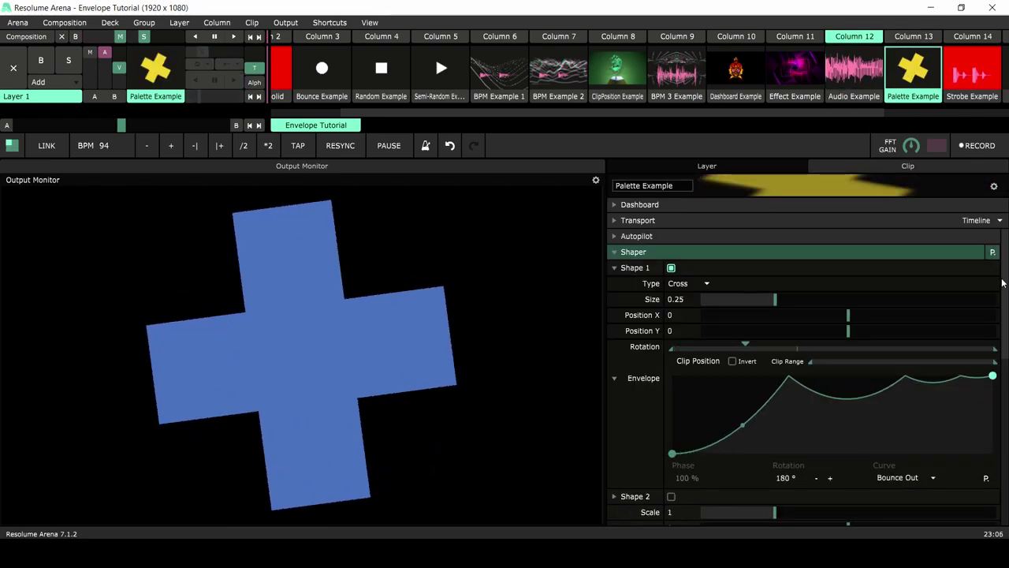
click(616, 268)
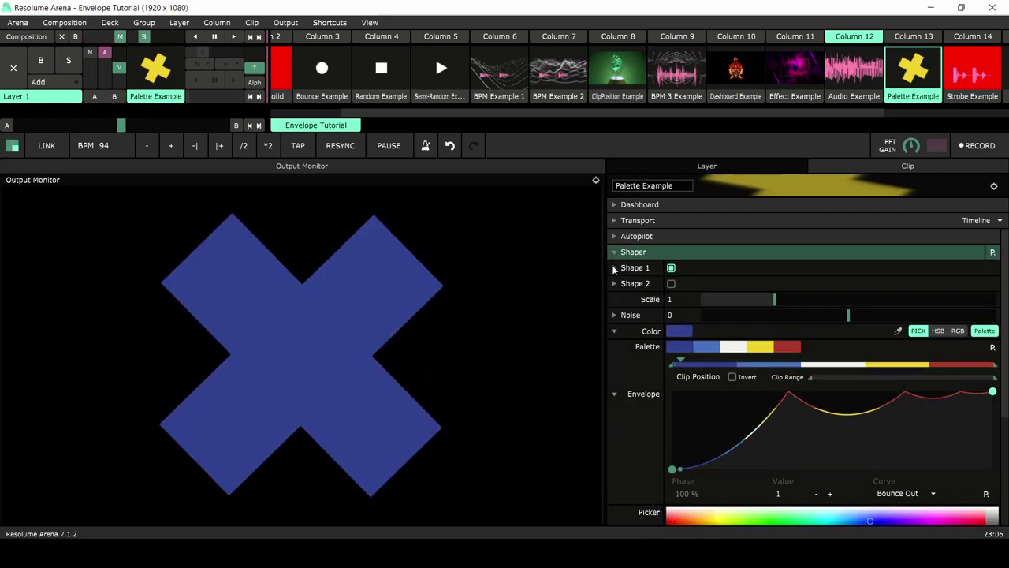
click(616, 269)
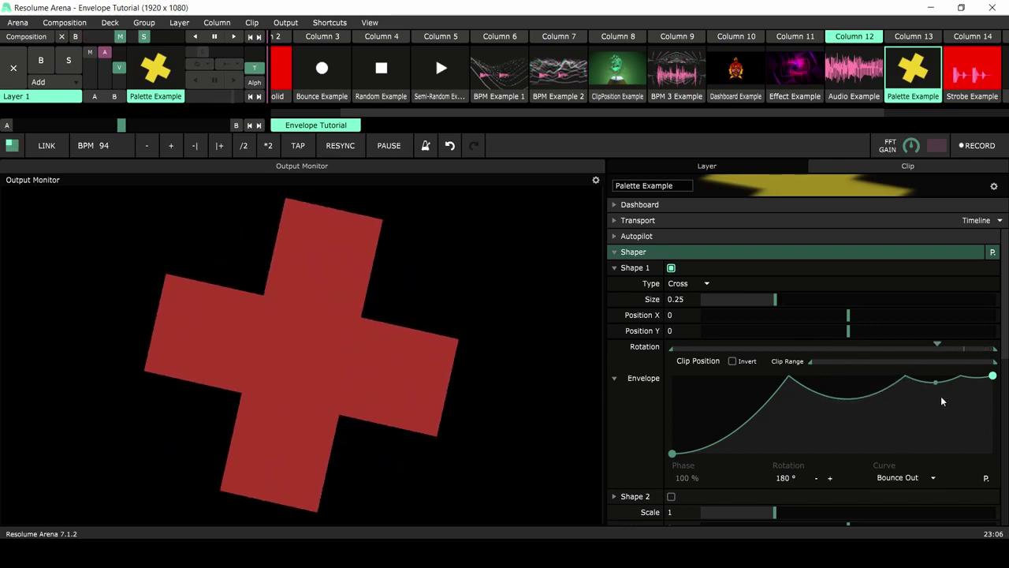
click(616, 271)
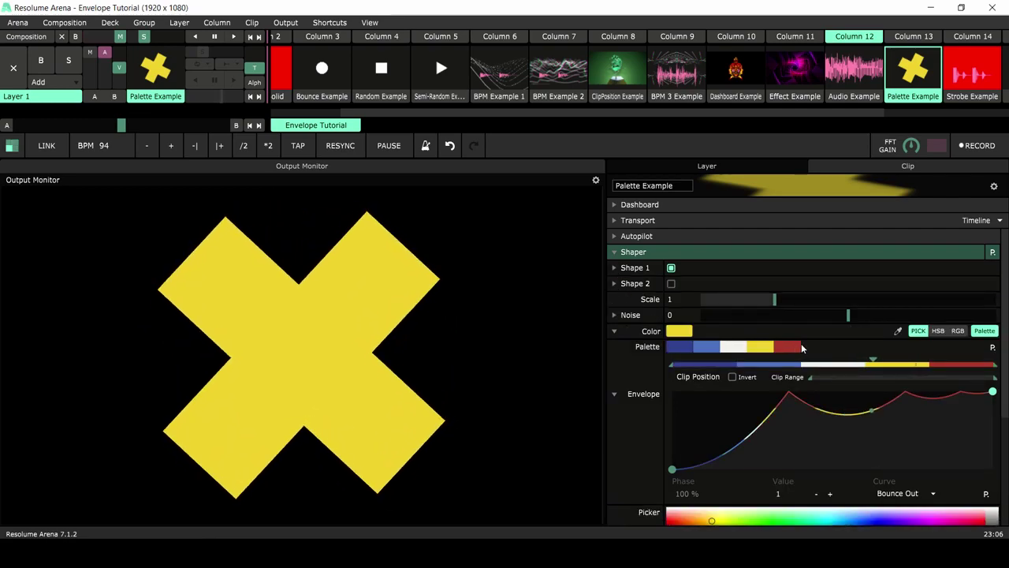
scroll(1005, 319, down, 3)
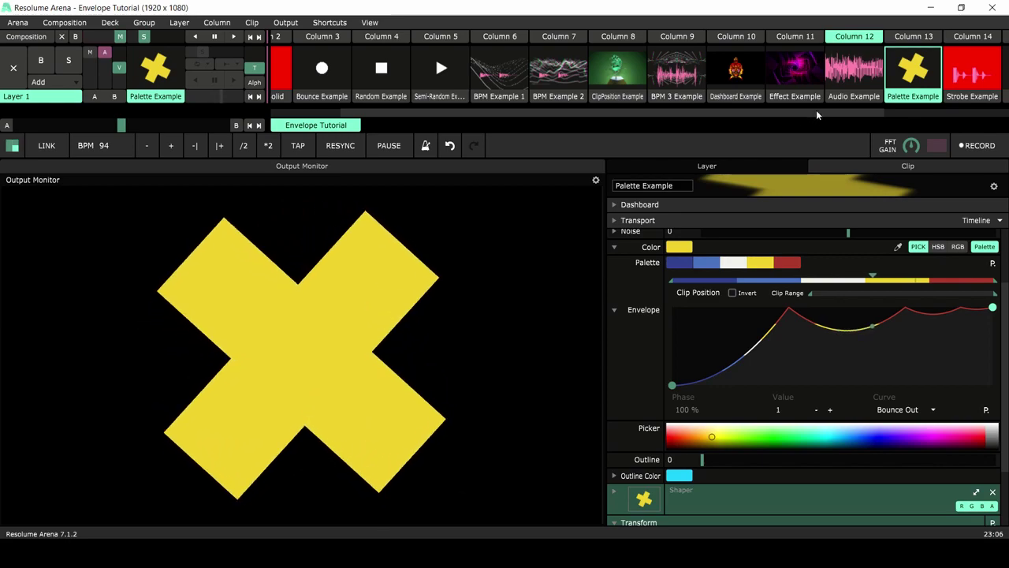
- Launch the Strobe Example clip, expand its Solid Color layer settings and examine the Clip Position envelope on Opacity
drag(817, 115, 946, 114)
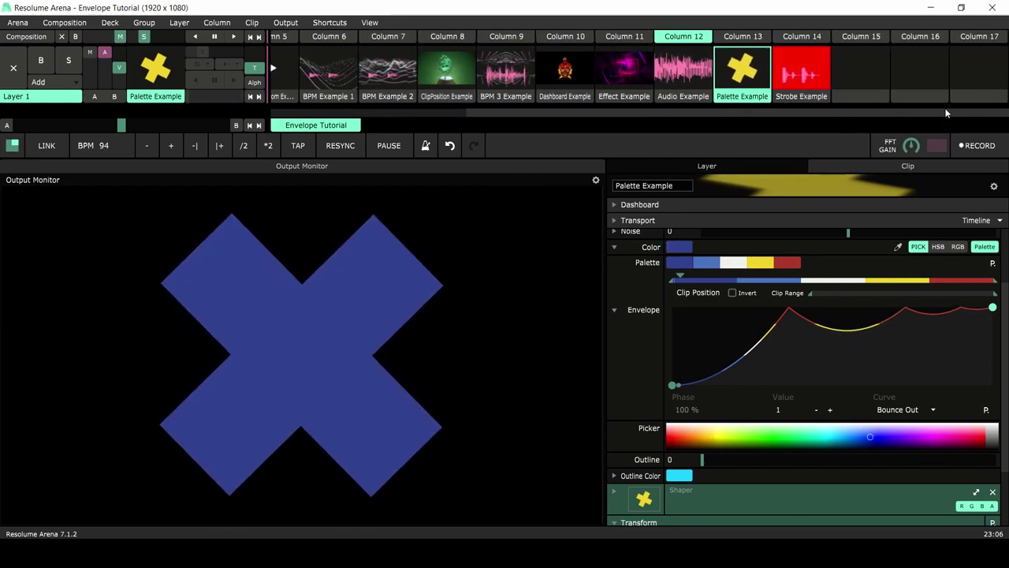
click(807, 76)
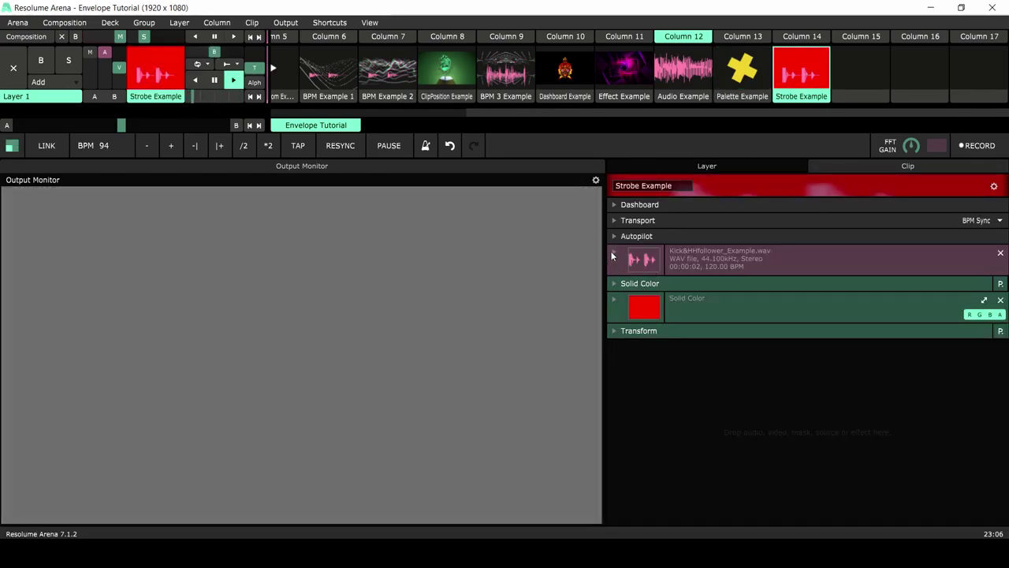
click(614, 253)
click(613, 253)
click(614, 283)
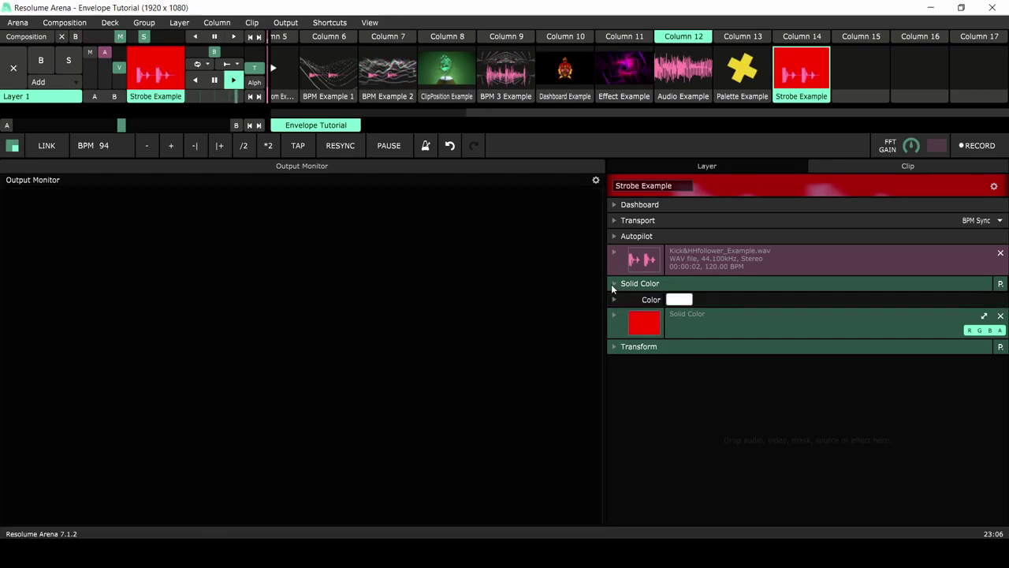
click(614, 283)
click(614, 299)
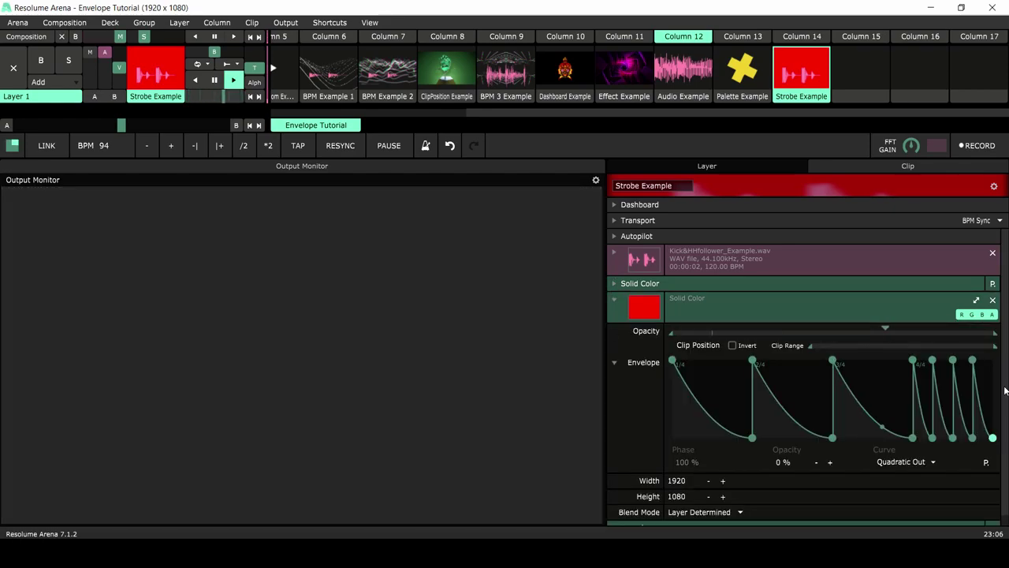
scroll(946, 395, down, 1)
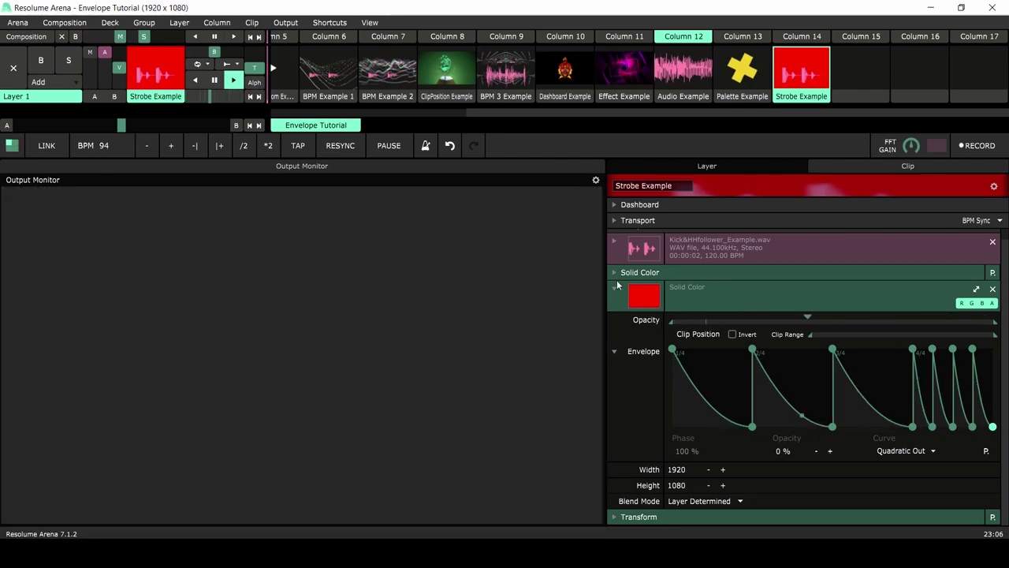
click(615, 287)
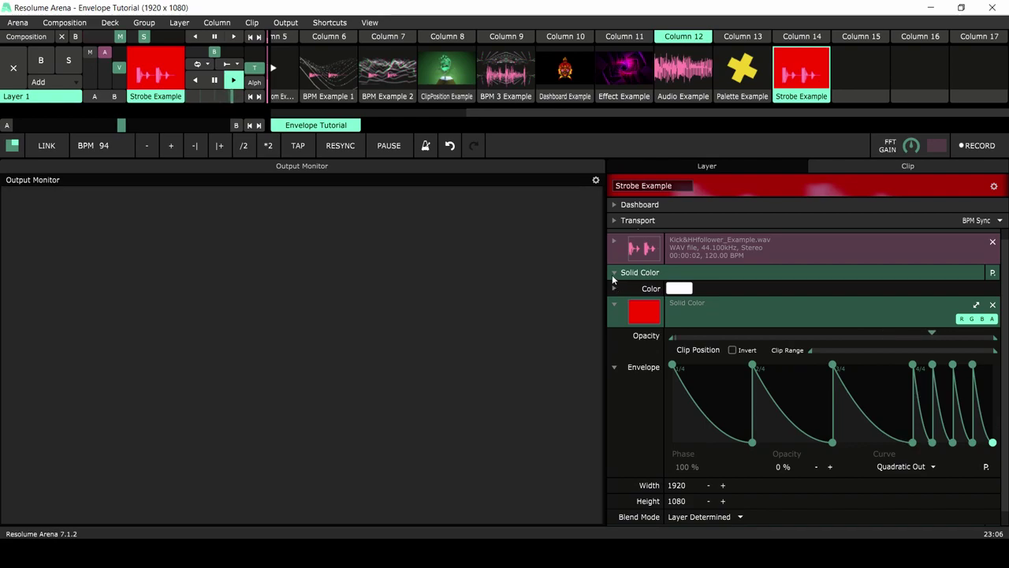
click(615, 285)
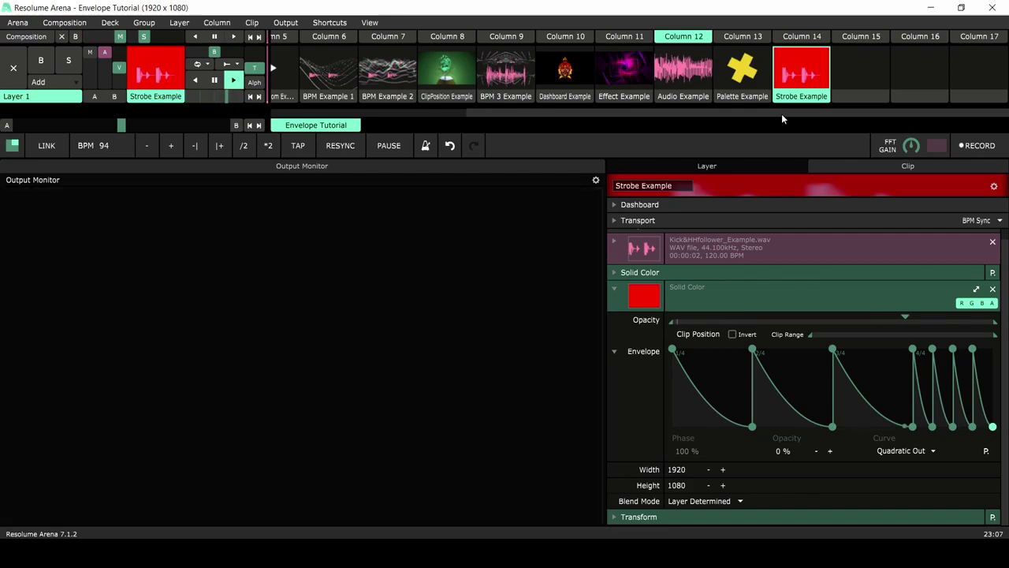
- Return to the first example clips and launch Bounce Example
drag(782, 114, 588, 114)
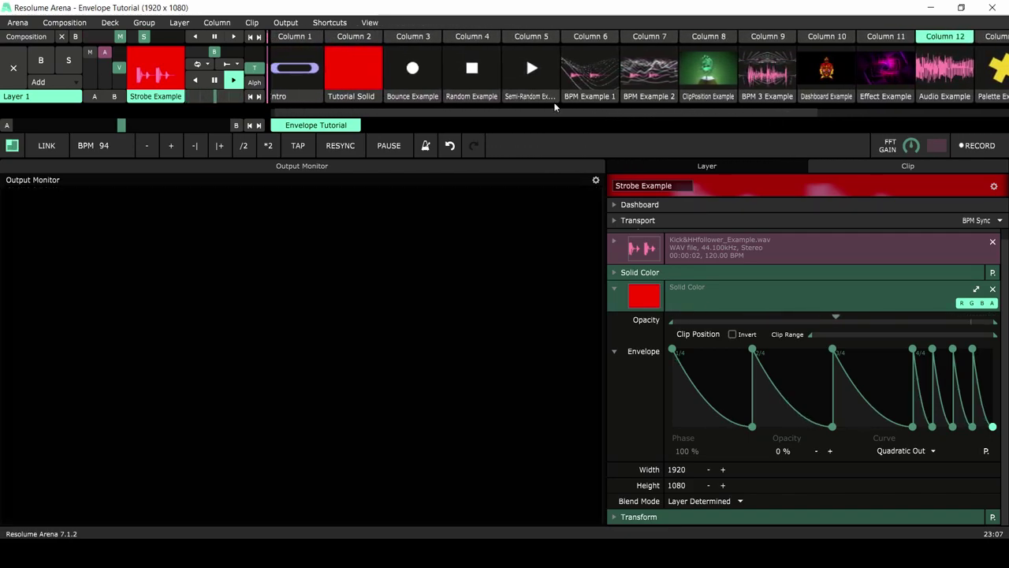
click(414, 73)
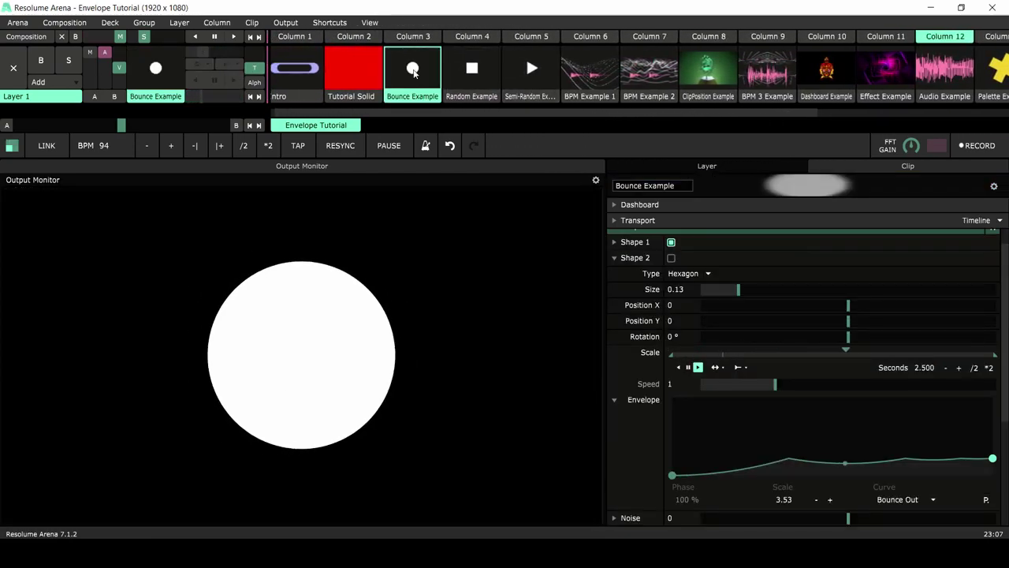
- Show Layer 1's settings, expand the Fish Eye and Ripples effects, and examine their Transition-driven envelopes on FishEye and Opacity
click(721, 165)
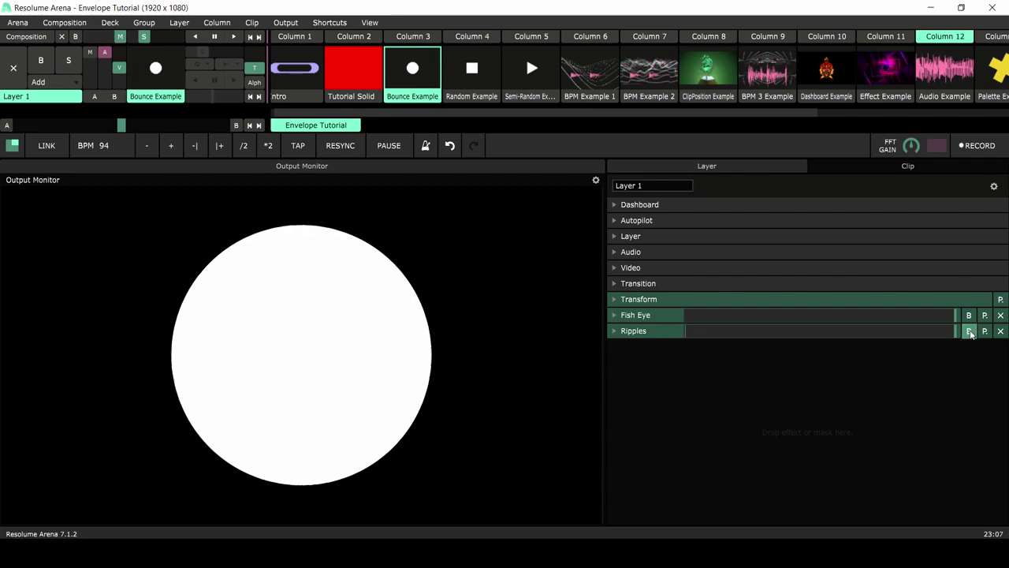
click(614, 315)
scroll(635, 446, down, 1)
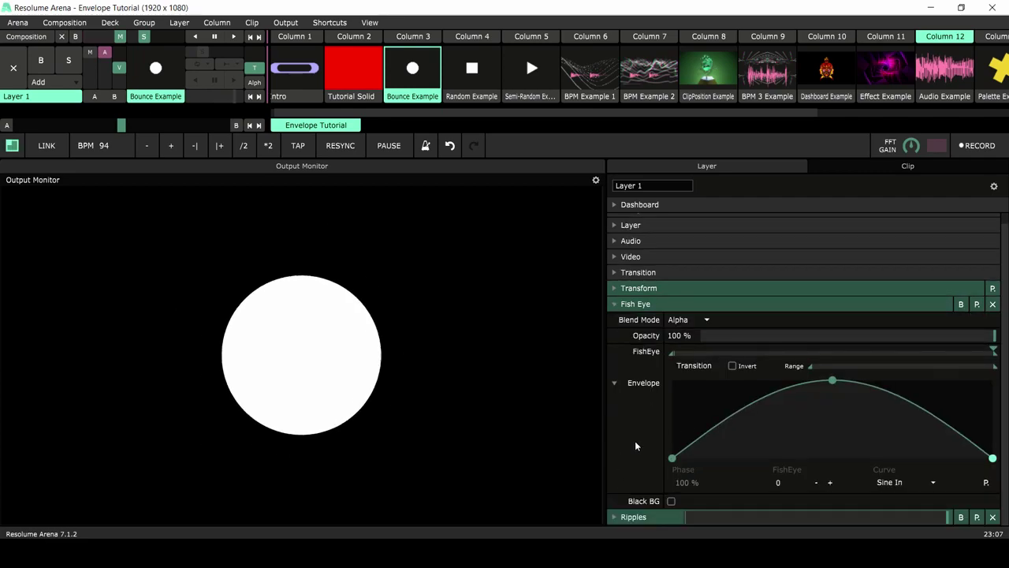
click(614, 517)
scroll(666, 442, down, 3)
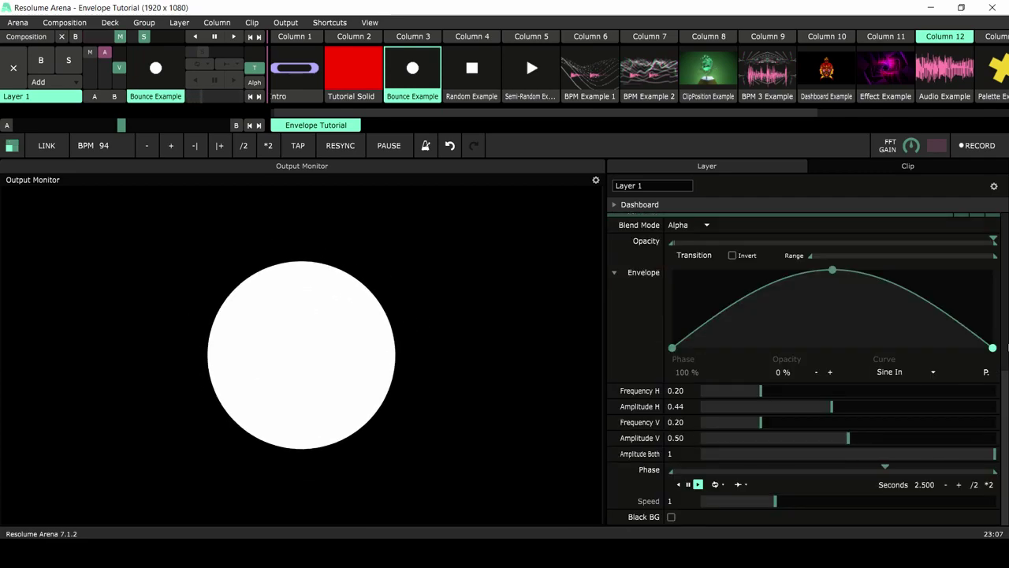
scroll(999, 316, up, 5)
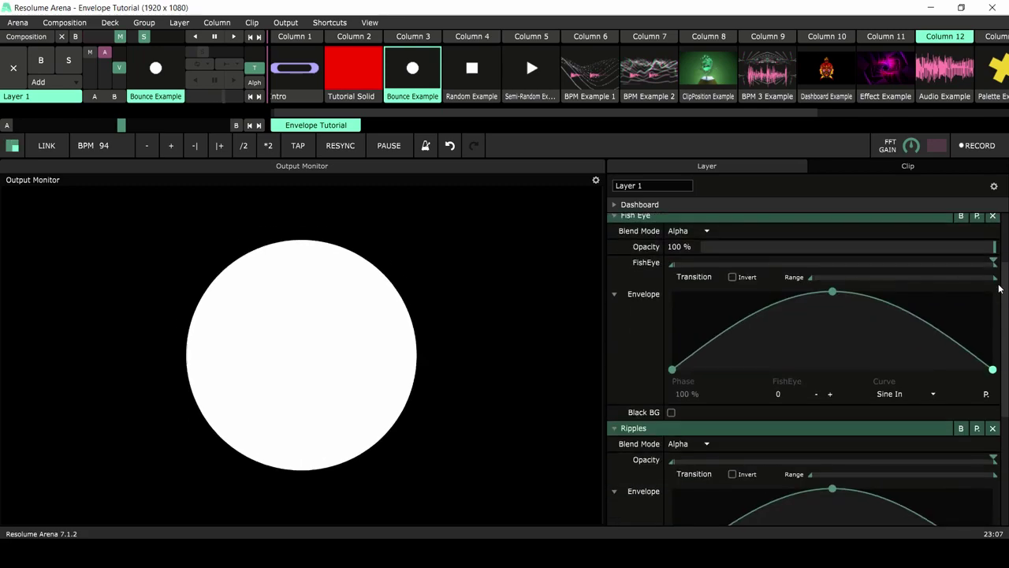
scroll(999, 289, up, 3)
scroll(997, 276, down, 1)
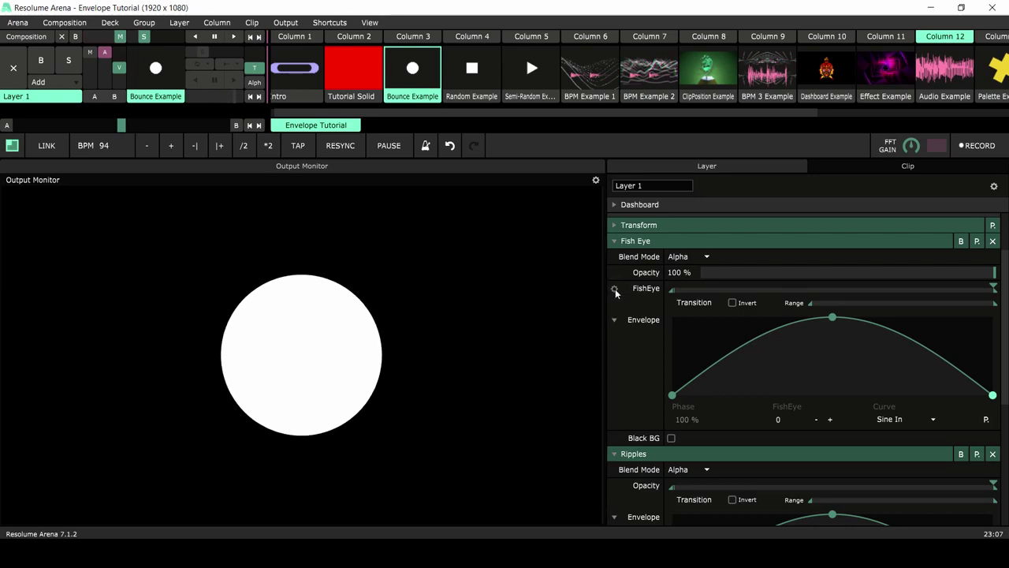
click(614, 289)
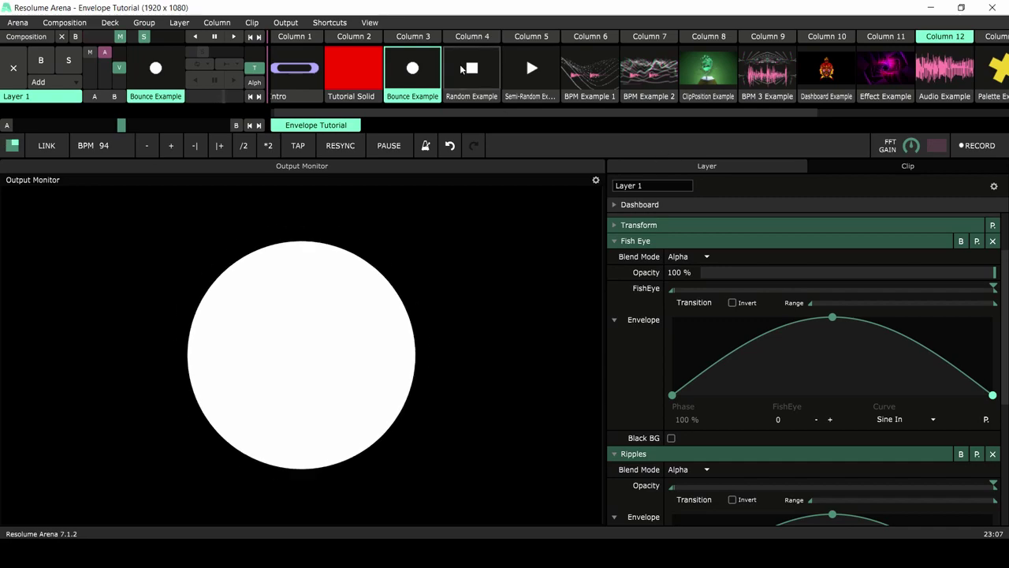
- Bypass the Fish Eye and Ripples effects on Layer 1 and launch neighbouring example clips to preview the plain transition
click(961, 240)
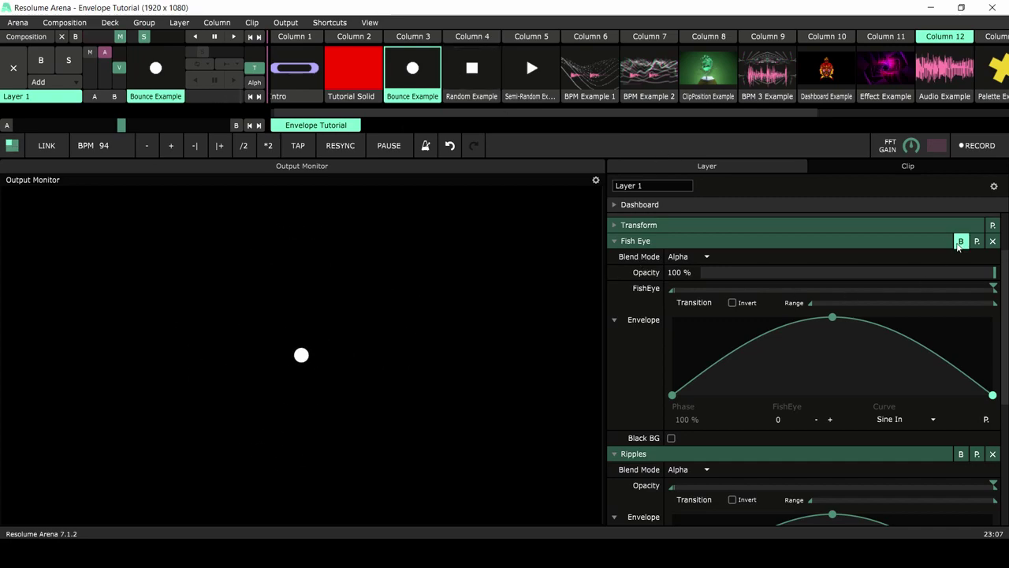
click(961, 453)
click(454, 78)
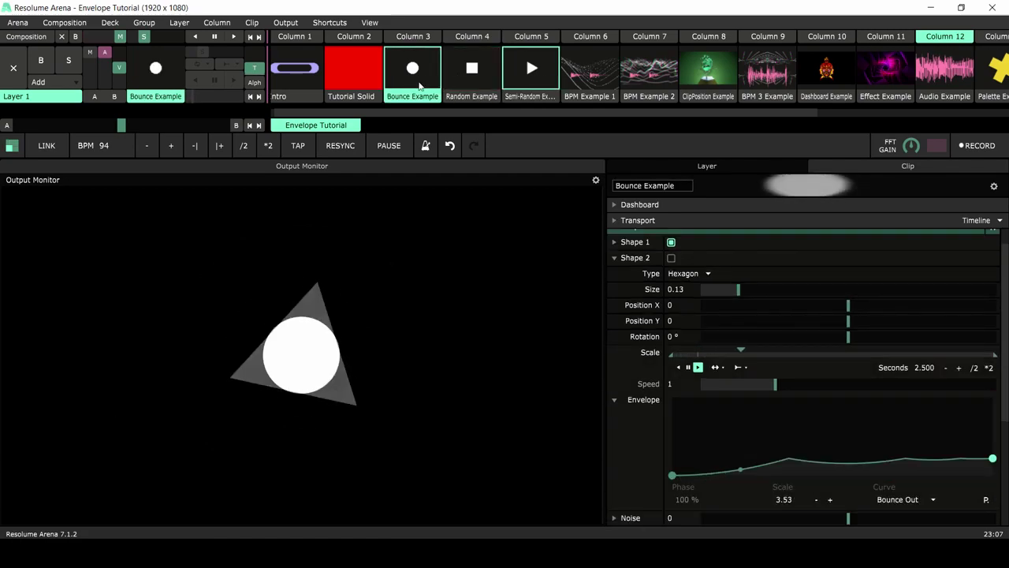
- Return to Layer 1's settings and reactivate the Fish Eye and Ripples effects
click(717, 167)
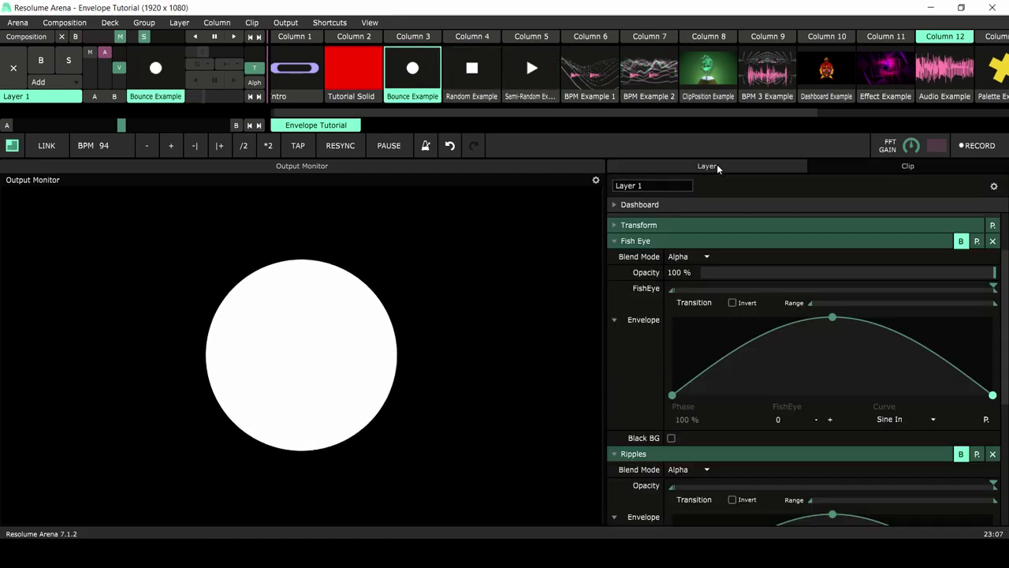
click(960, 241)
click(960, 454)
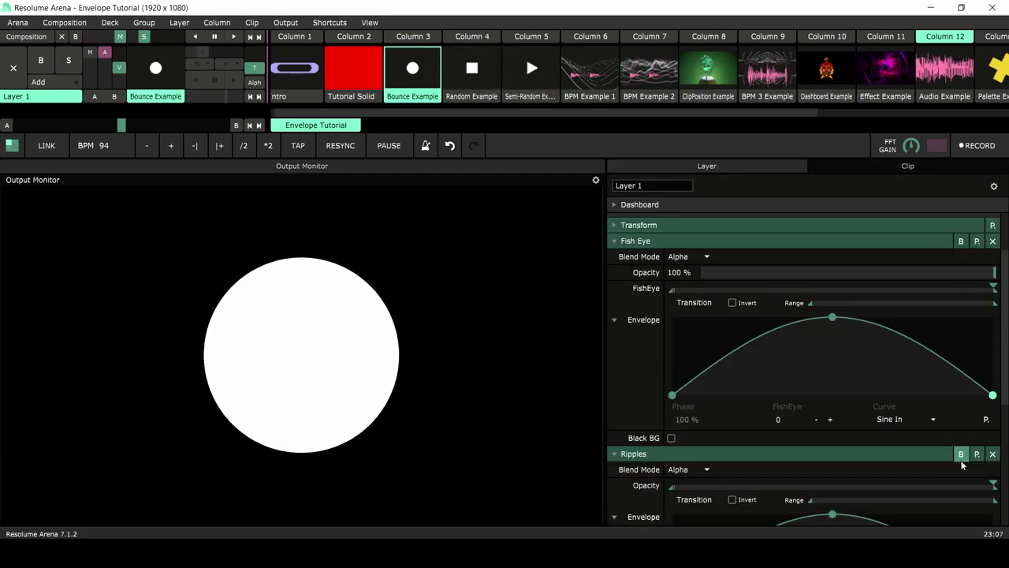
- Launch Random Example, Bounce Example, Random Example again and Semi-Random Example to preview the transitions with both effects active
click(472, 68)
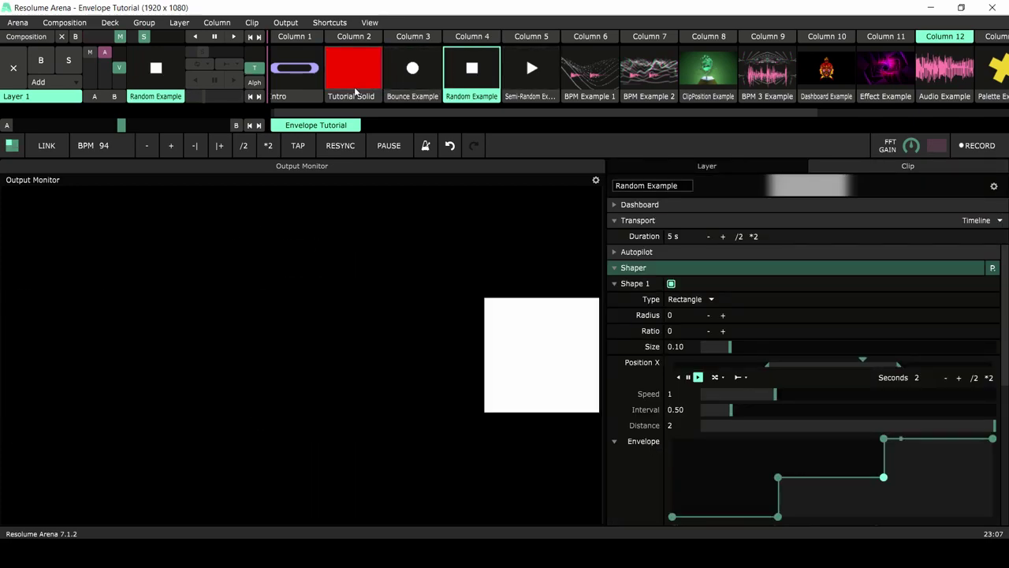
click(405, 79)
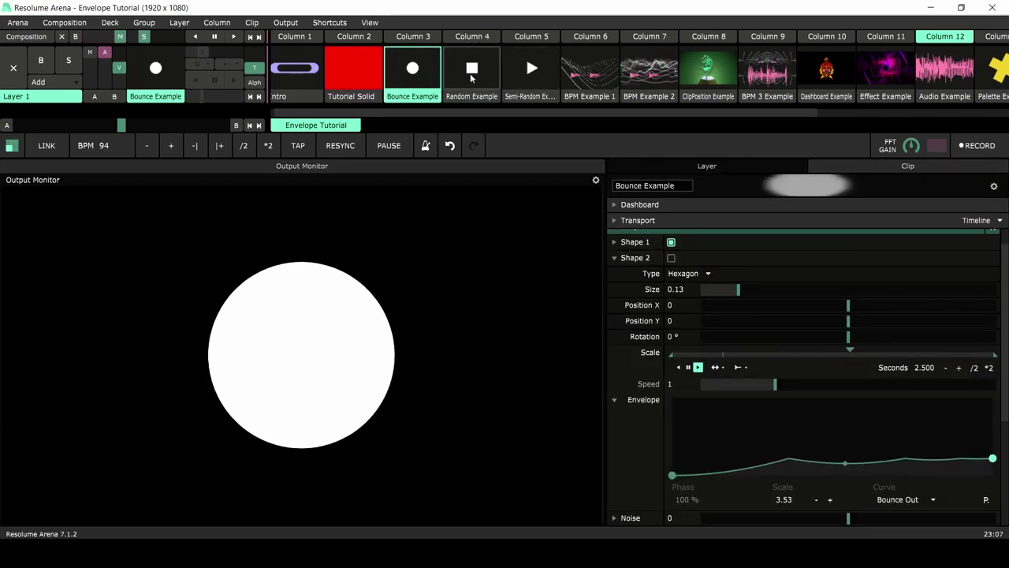
click(485, 96)
click(531, 75)
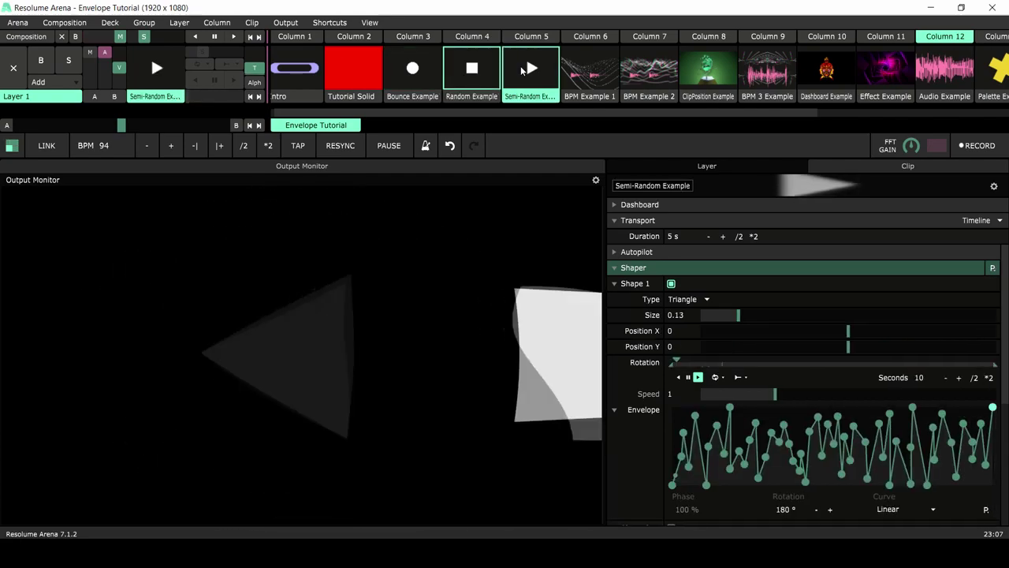
- Show Layer 1's settings and switch between the Random, Bounce and Semi-Random clips to examine the Fish Eye and Ripples envelopes during each transition
click(855, 180)
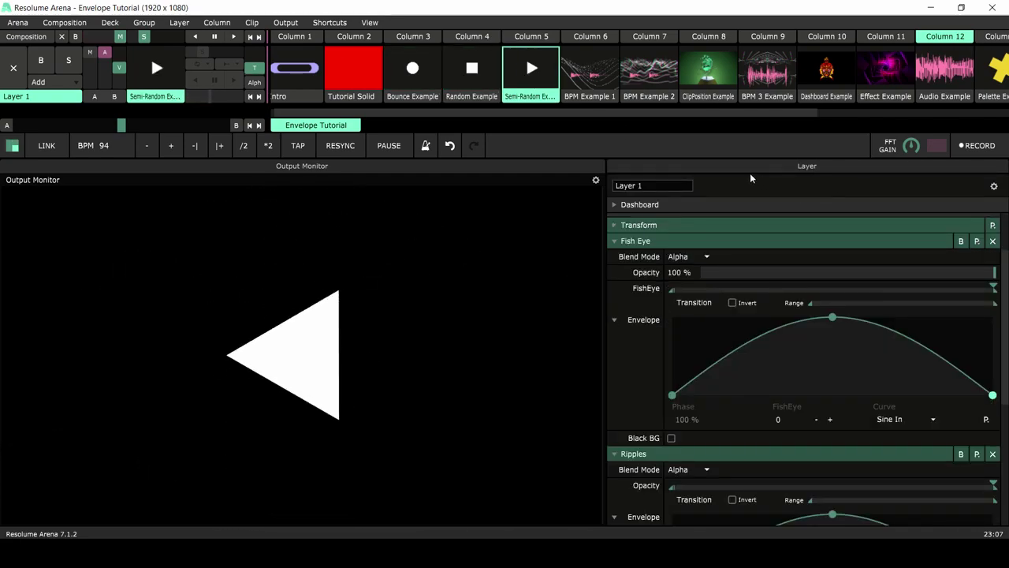
click(447, 68)
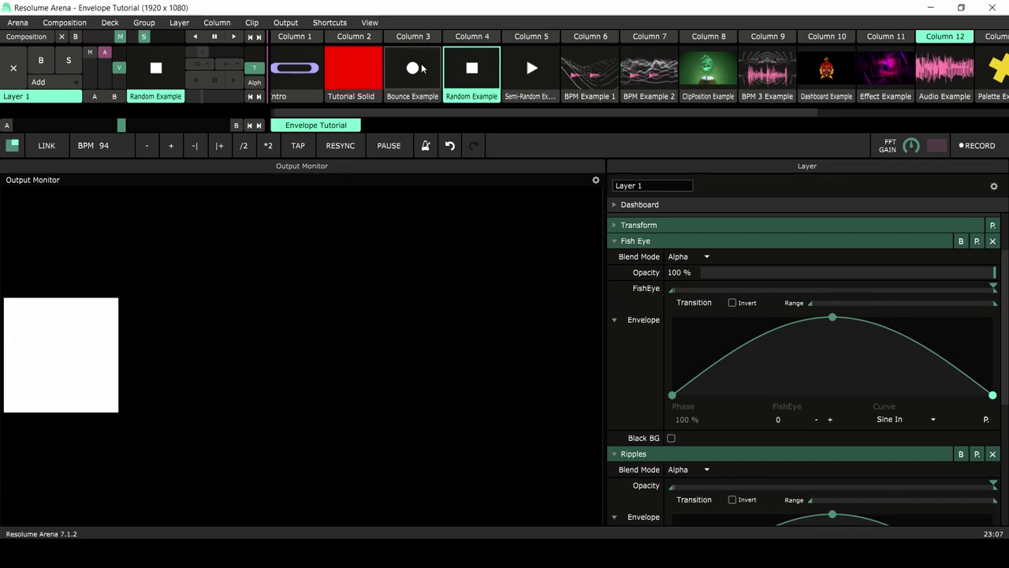
click(420, 69)
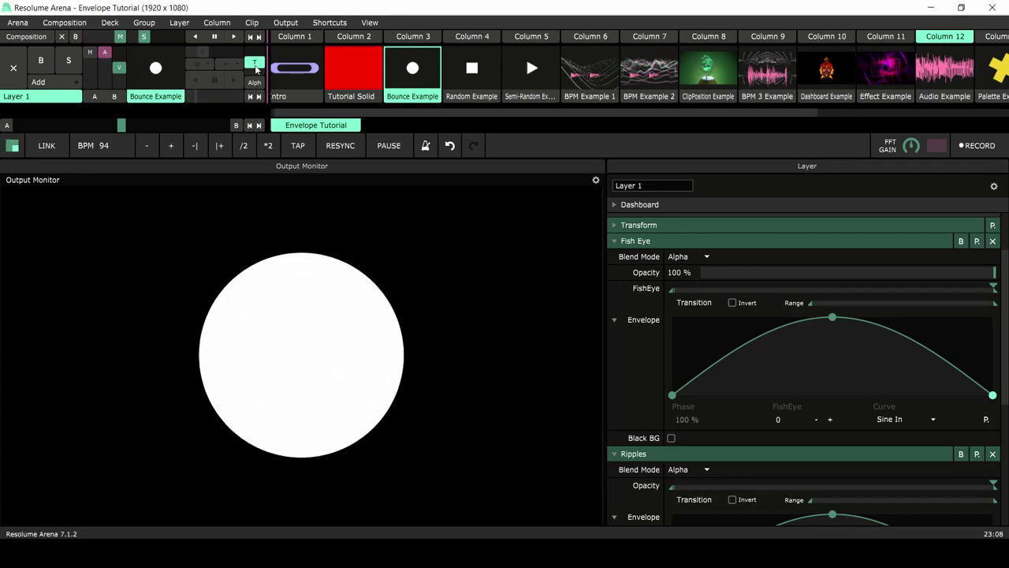
click(459, 79)
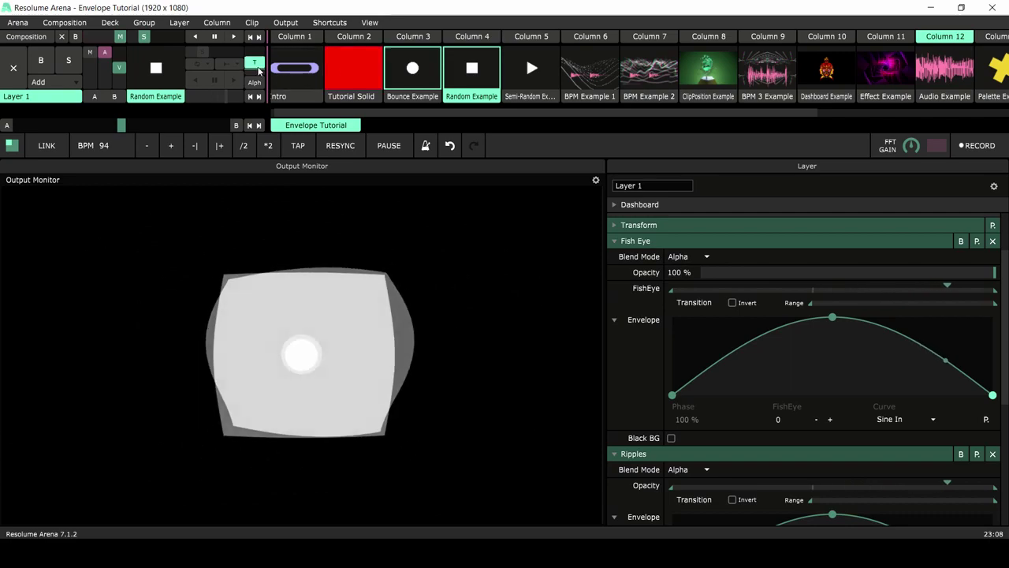
click(415, 74)
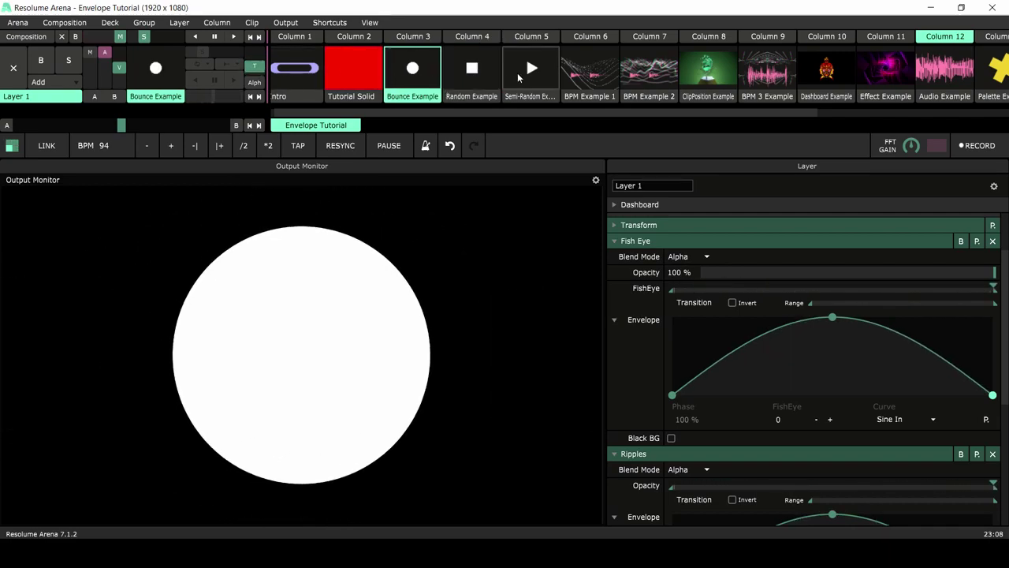
click(518, 73)
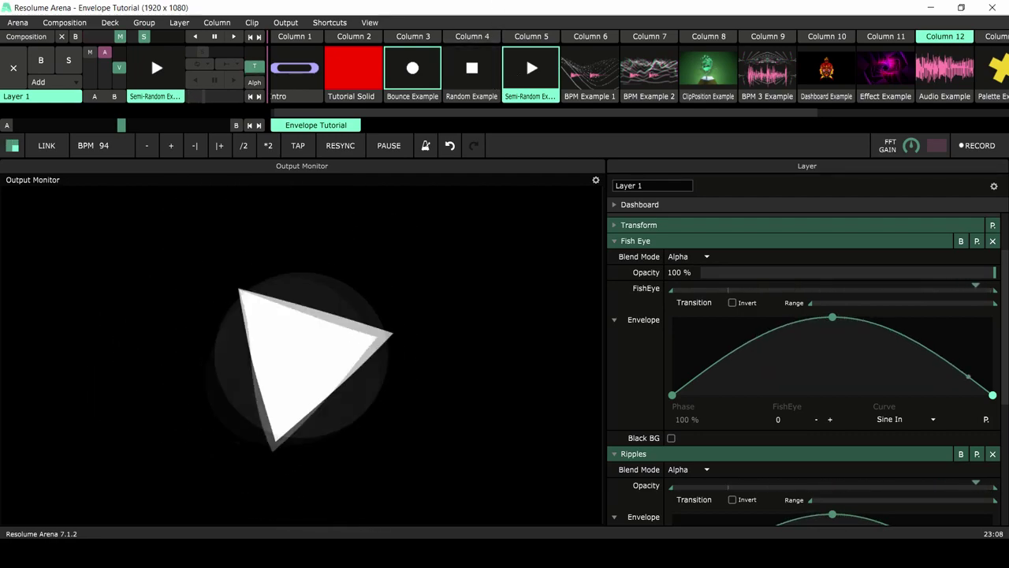